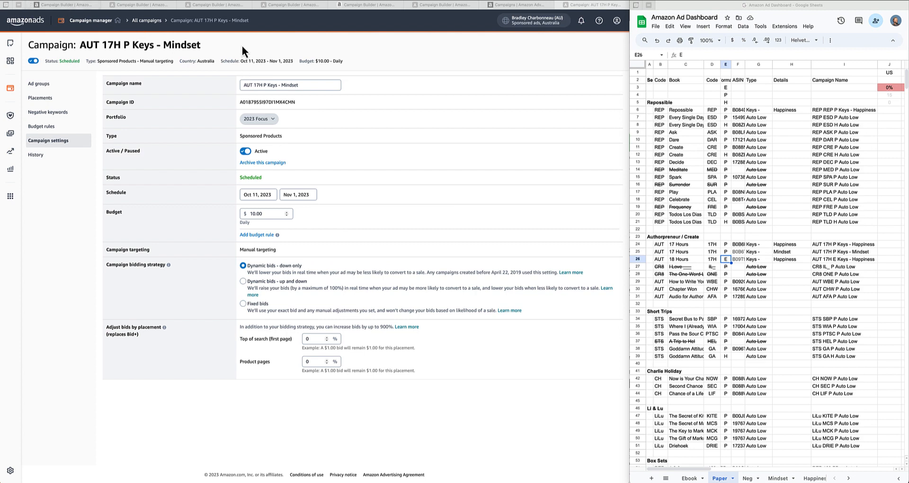
- In the Amazon Ad Dashboard sheet, copy the campaign name "AUT 17H P Keys - Mindset" from cell I25
click(55, 7)
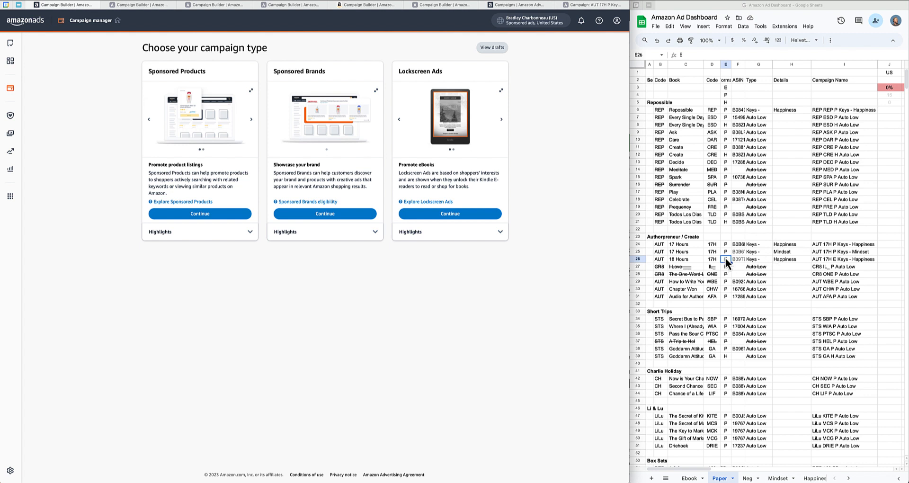
click(698, 254)
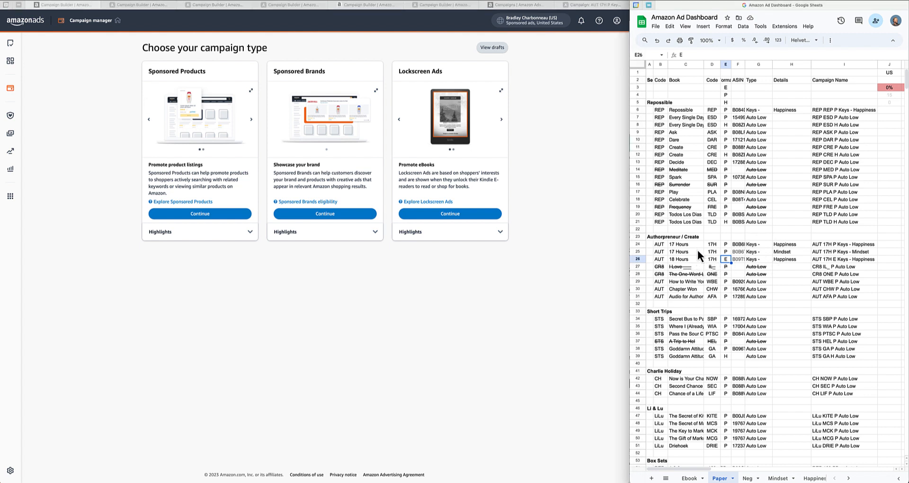
click(786, 253)
key(Right)
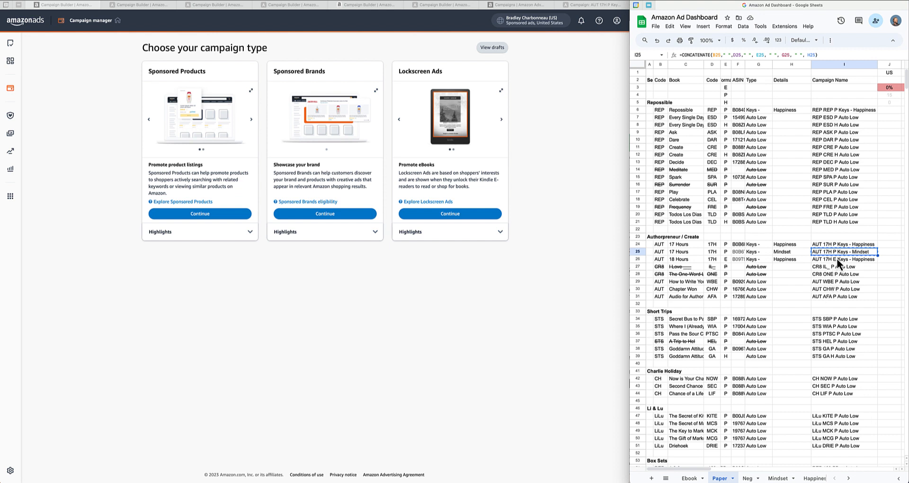
click(134, 22)
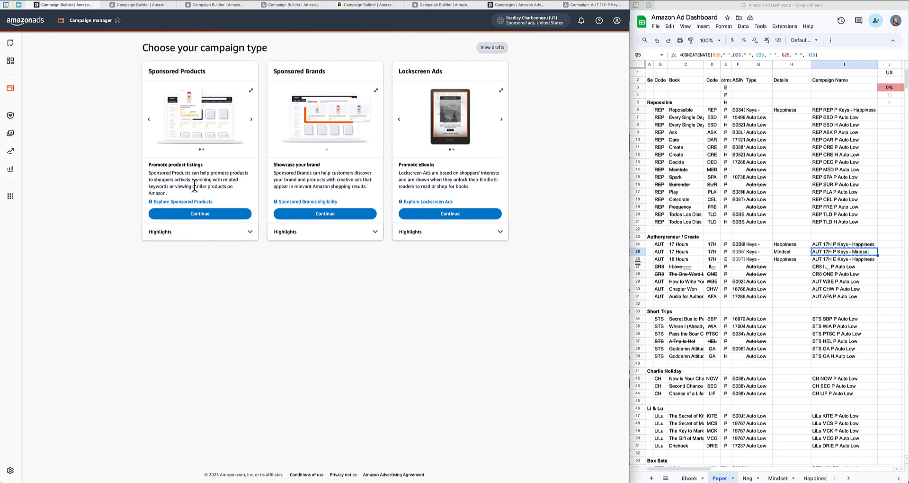
- Go through the US, UK, Germany, France, Spain and Italy ad accounts and start a Sponsored Products campaign in each
click(198, 217)
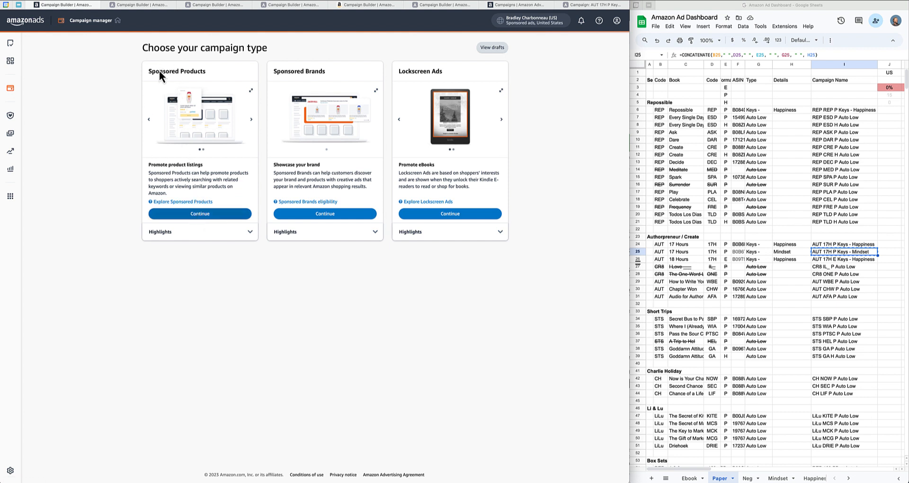
click(142, 8)
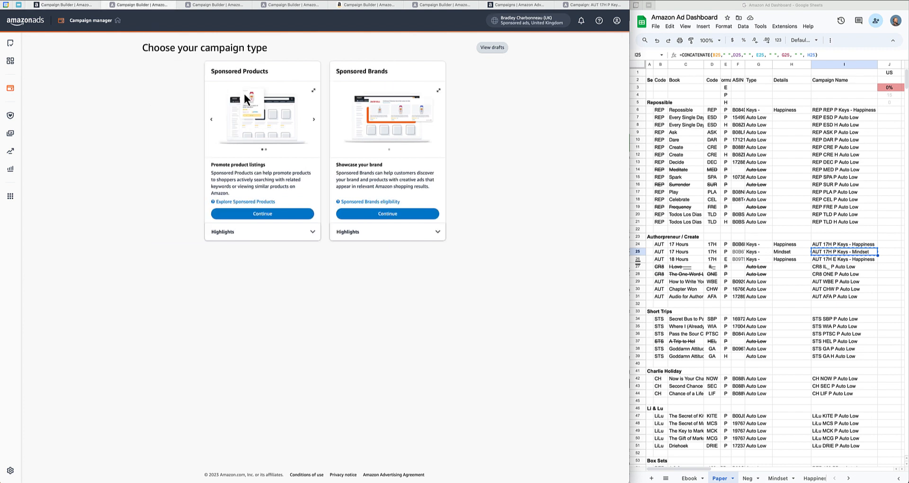
click(260, 214)
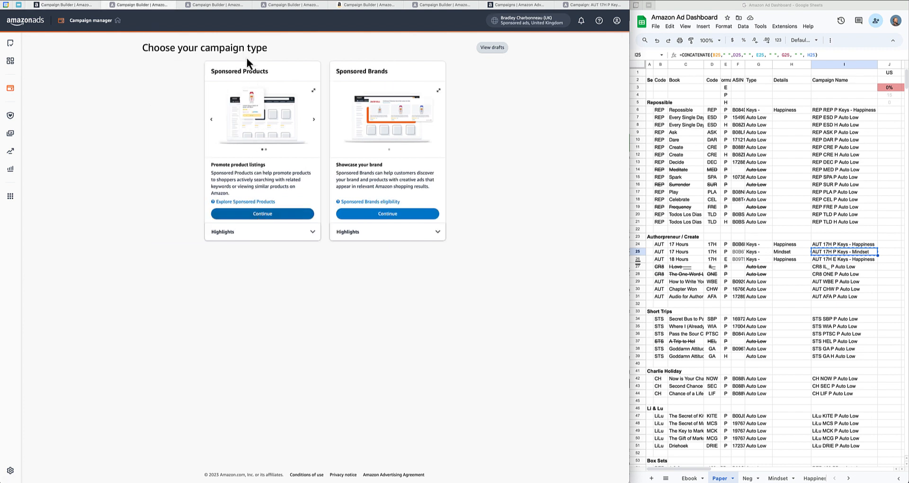
click(221, 9)
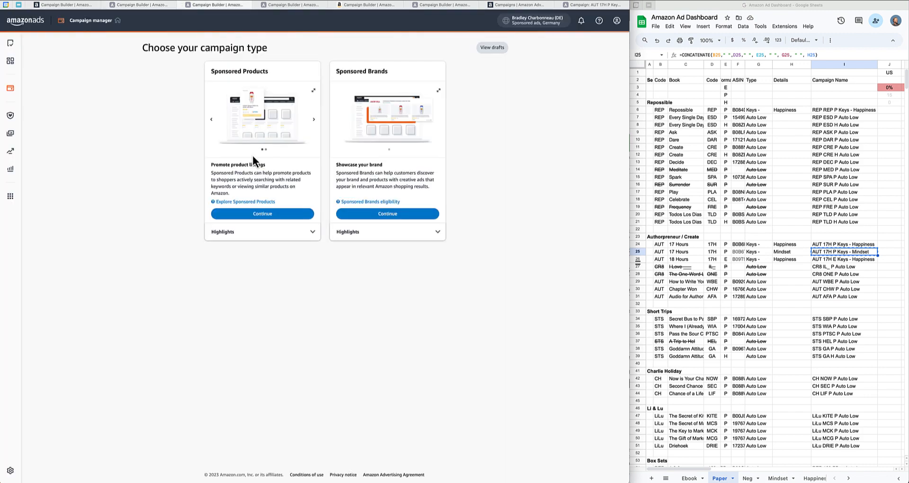
click(297, 4)
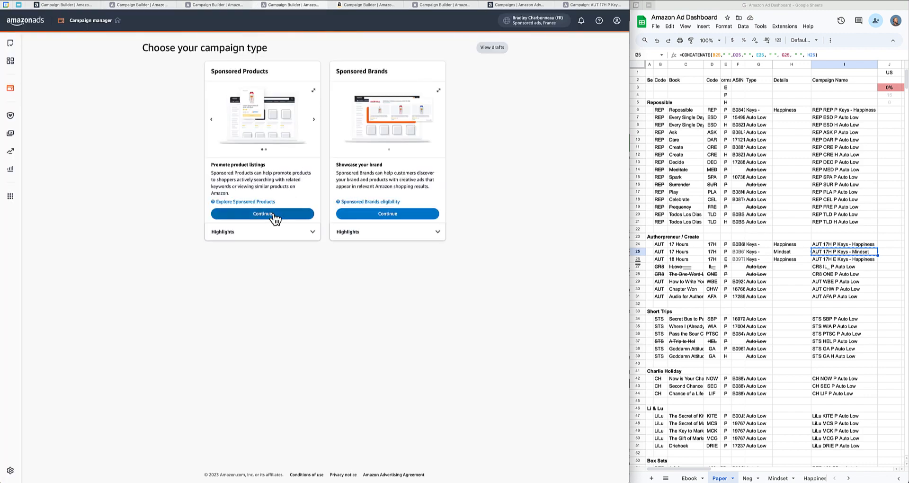
click(383, 5)
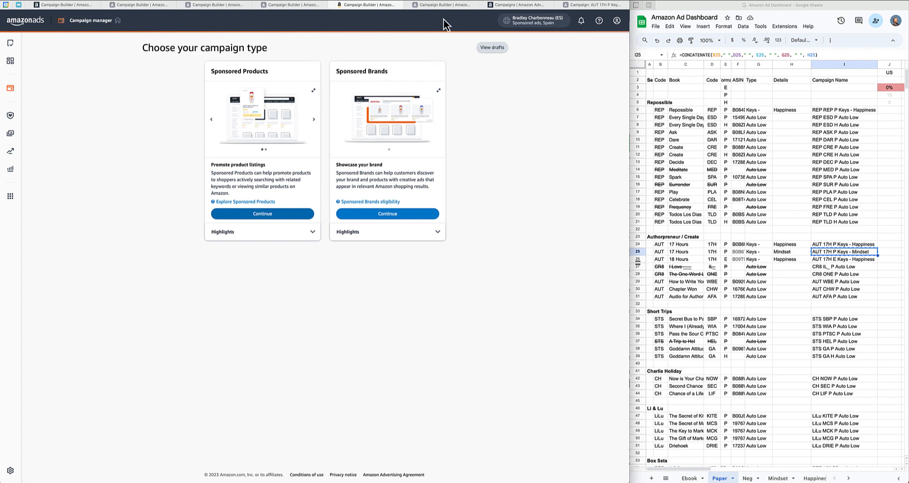
click(447, 5)
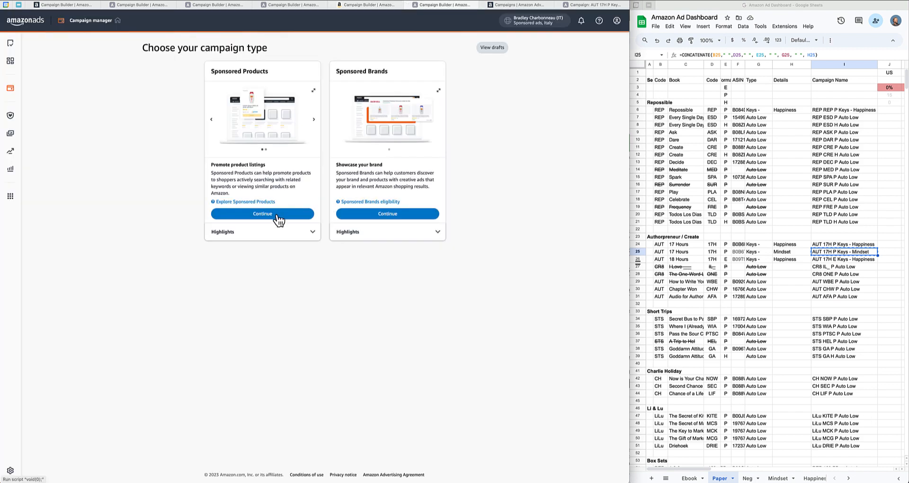
click(277, 217)
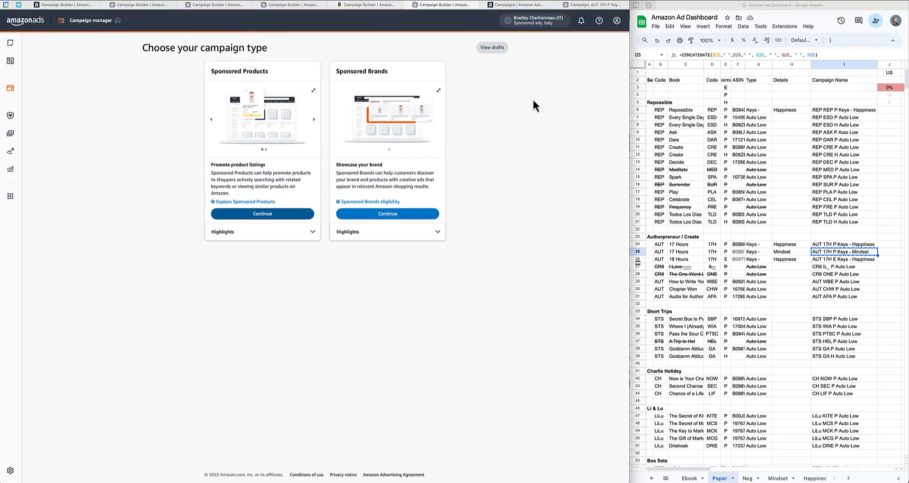
- Start creating a campaign from the Canada account's 2023 Focus portfolio and view the existing Australian campaign's settings
click(520, 4)
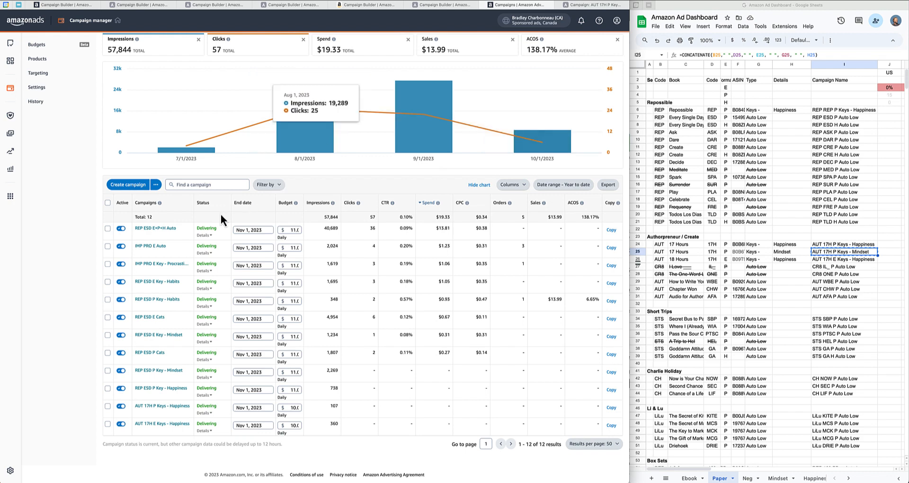
scroll(132, 193, up, 1)
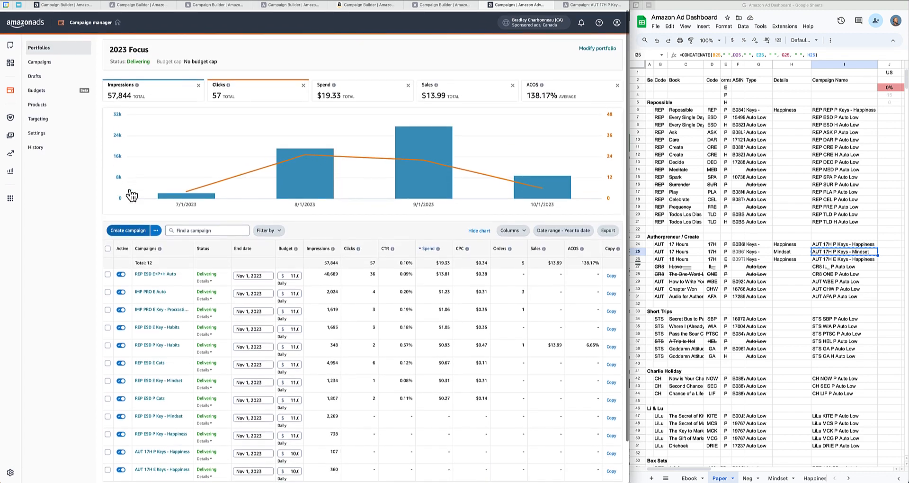
click(127, 229)
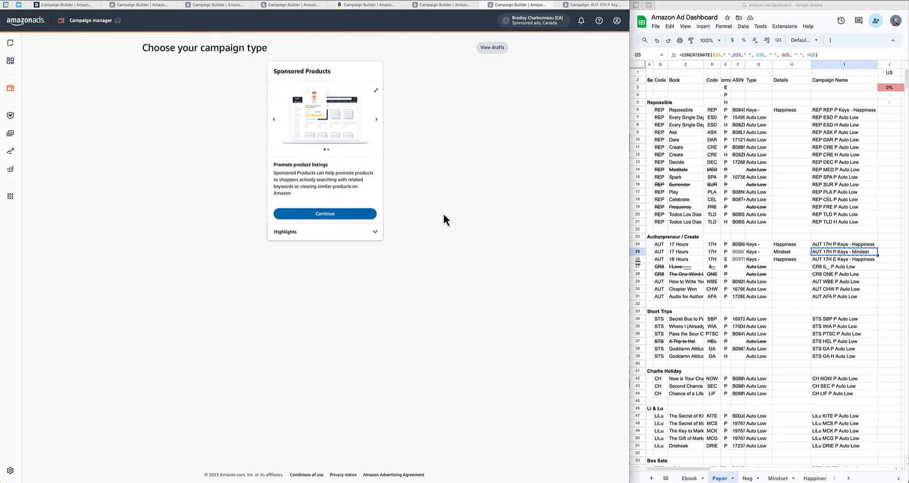
click(592, 5)
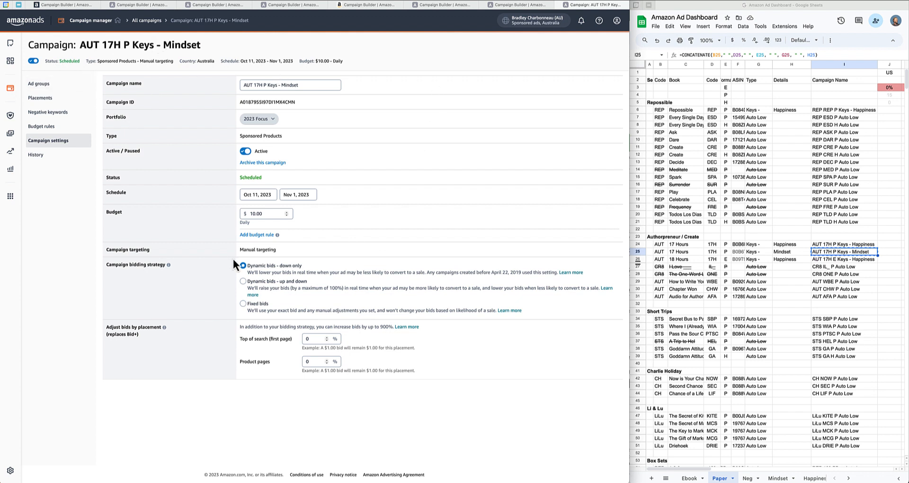
- Return to the US new campaign form and copy the name "AUT 17H P Keys - Mindset" from cell I25 again
click(44, 8)
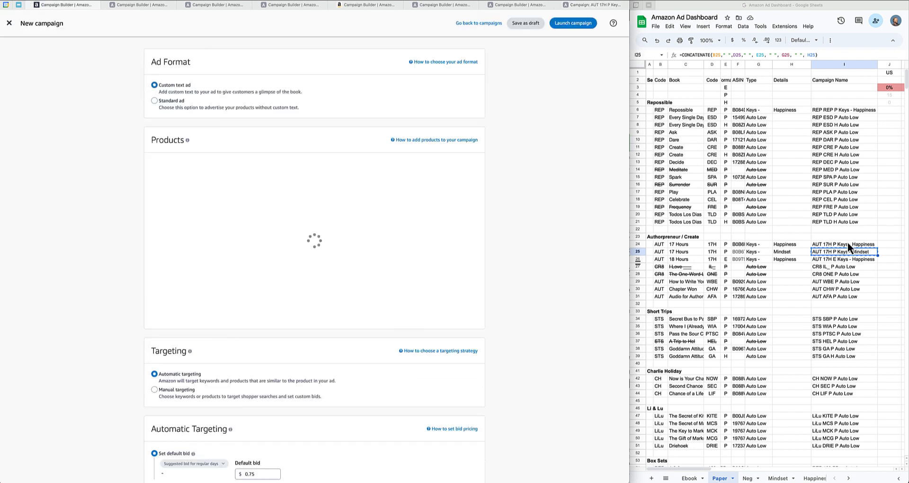
click(842, 254)
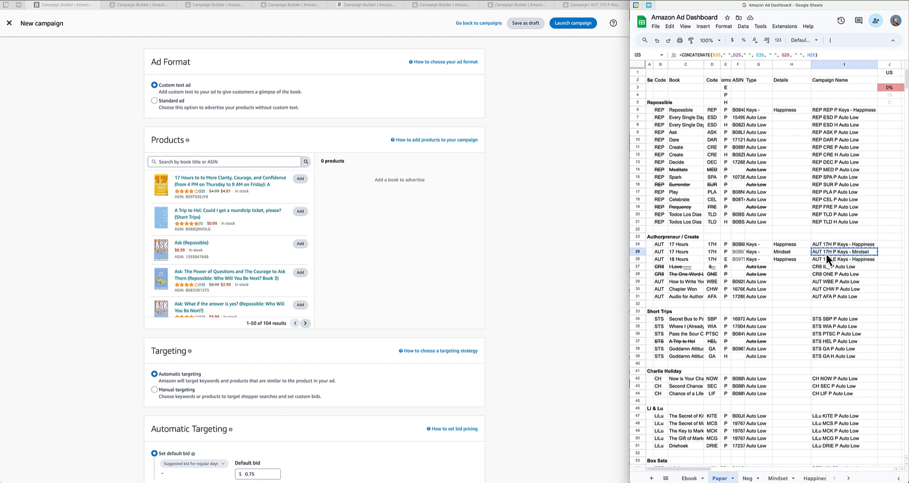
double_click(826, 254)
key(Escape)
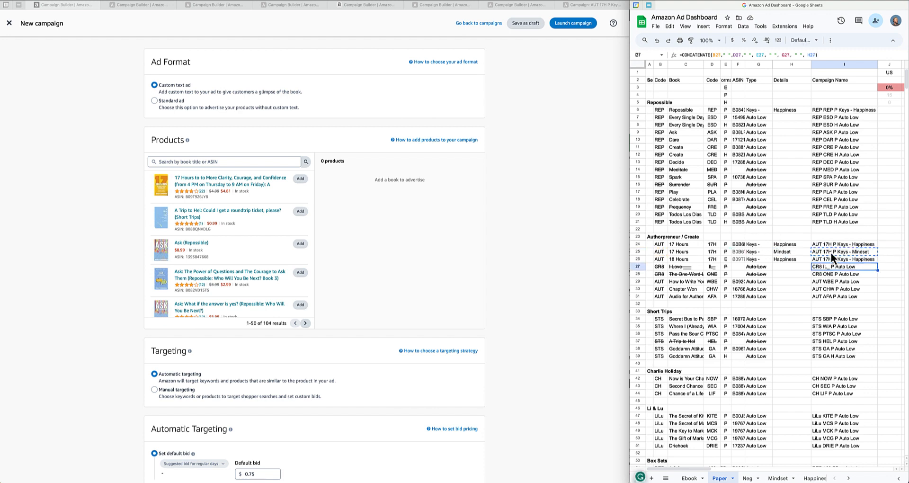
- For the US campaign, choose the Standard ad format and name both the ad group and the campaign "AUT 17H P Keys - Mindset"
click(131, 169)
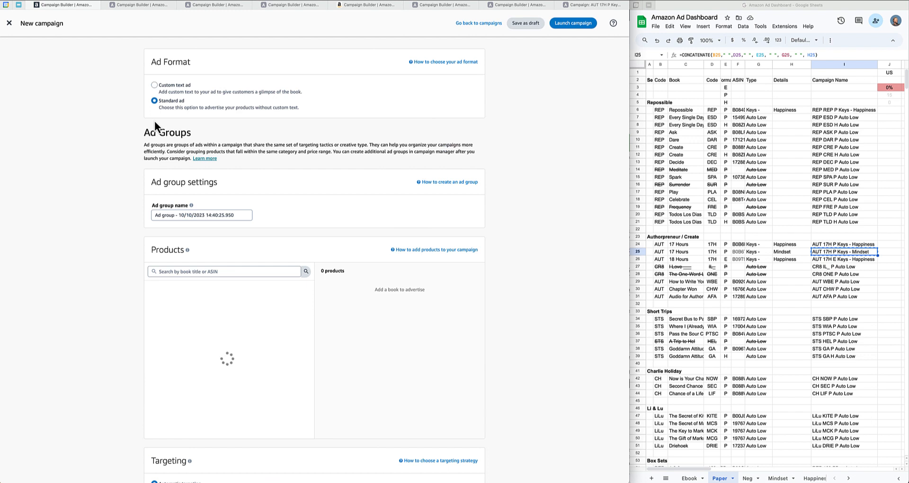
triple_click(195, 214)
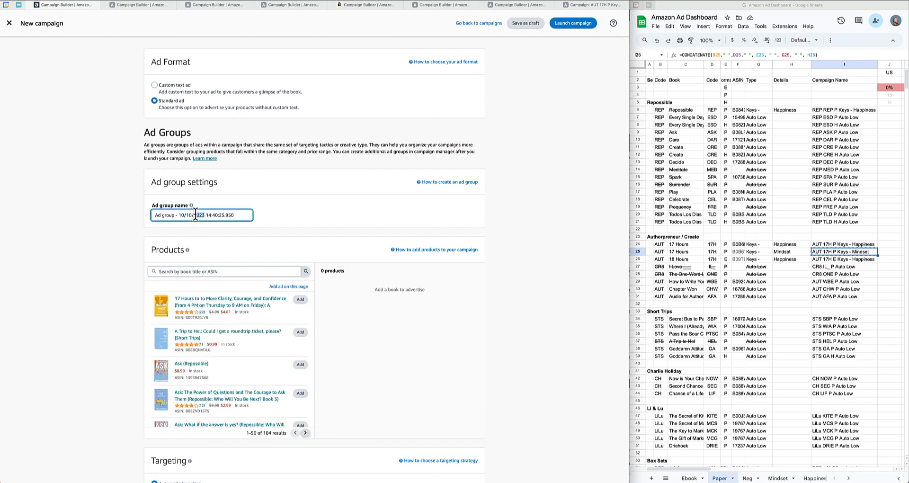
text(AUT 17H P Keys - Mindset)
scroll(106, 328, down, 5)
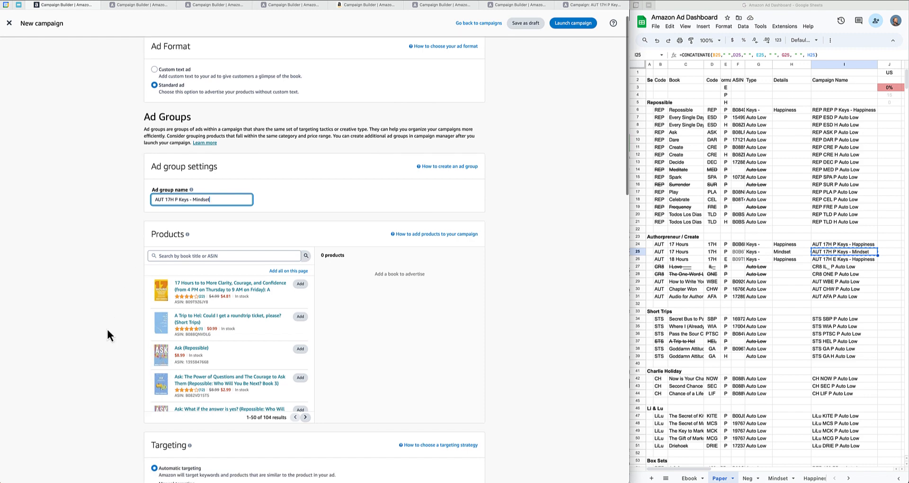
scroll(108, 332, down, 10)
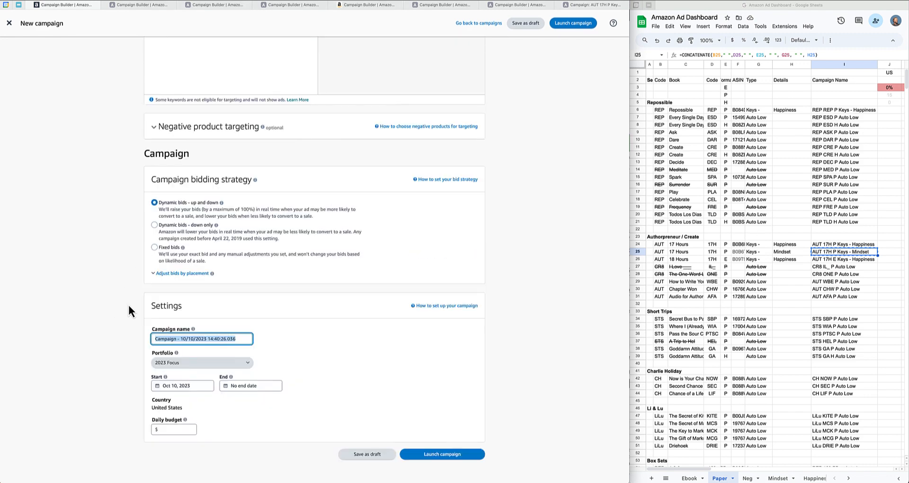
text(AUT 17H P Keys - Mindset)
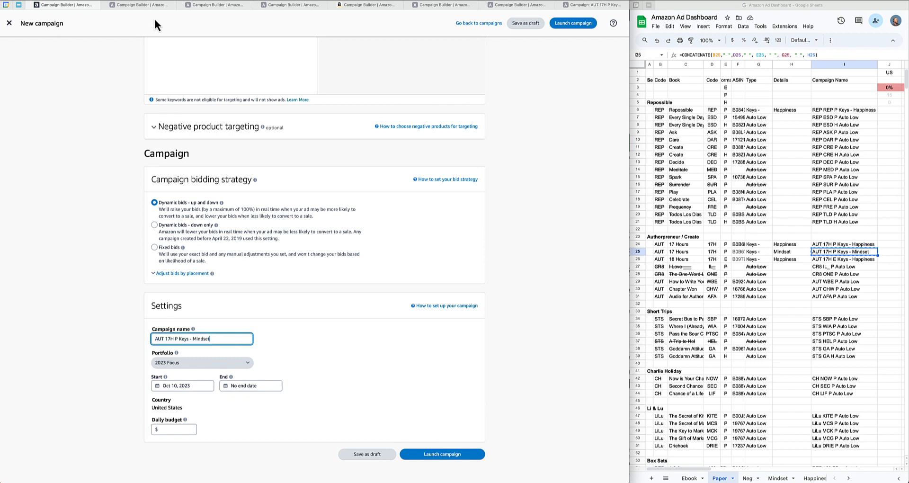
- Open a Sponsored Products campaign in the UK account and name its ad group and campaign "AUT 17H P Keys - Mindset"
click(151, 5)
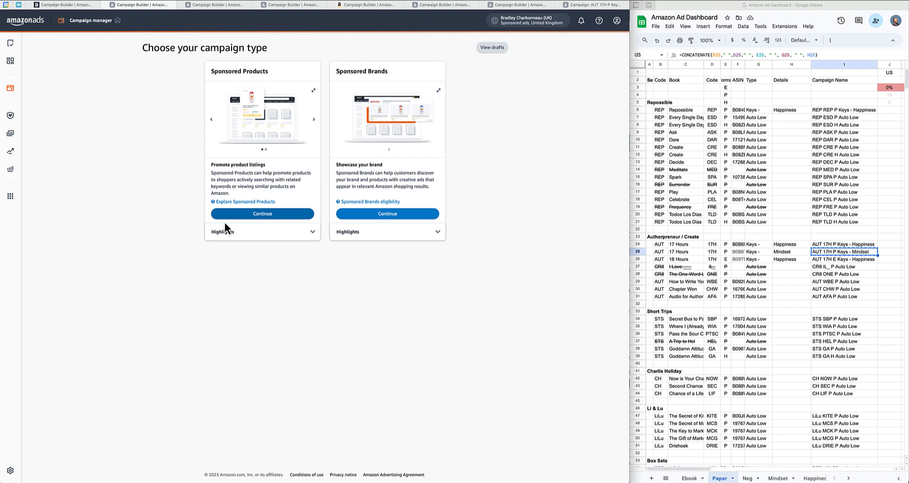
click(248, 214)
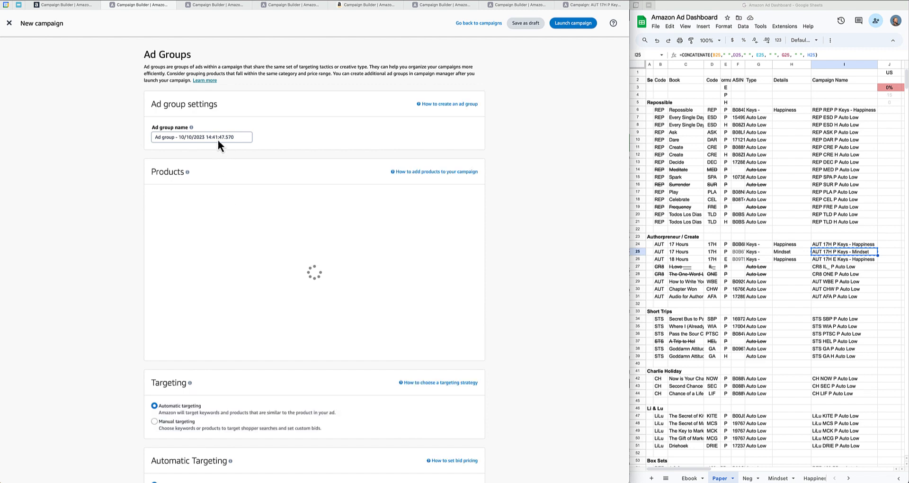
click(214, 137)
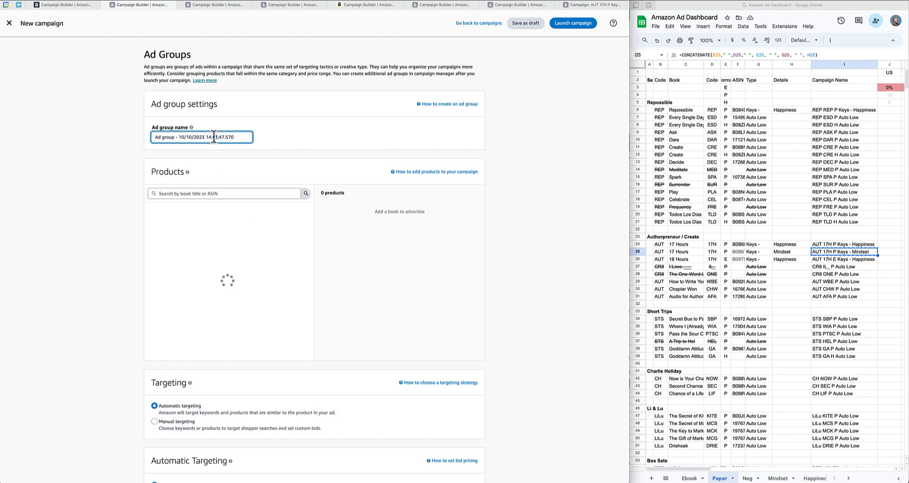
key(ctrl+a)
text(AUT 17H P Keys - Mindset)
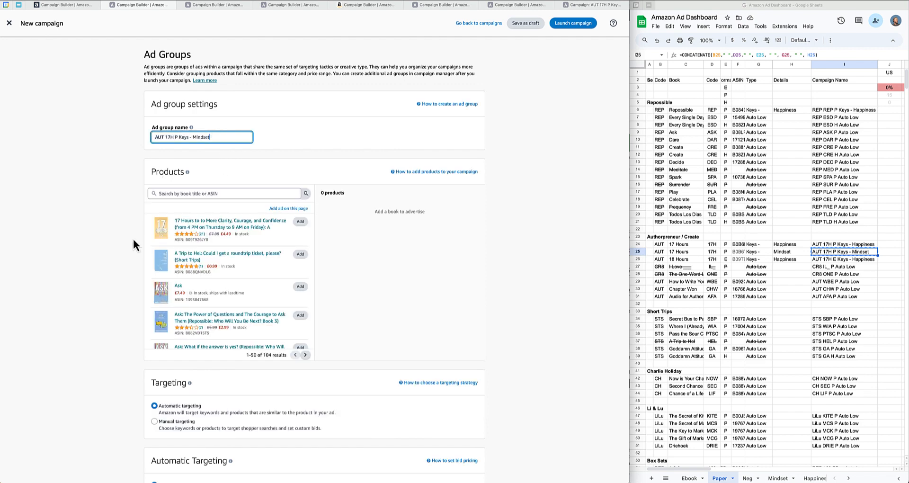
scroll(134, 240, down, 15)
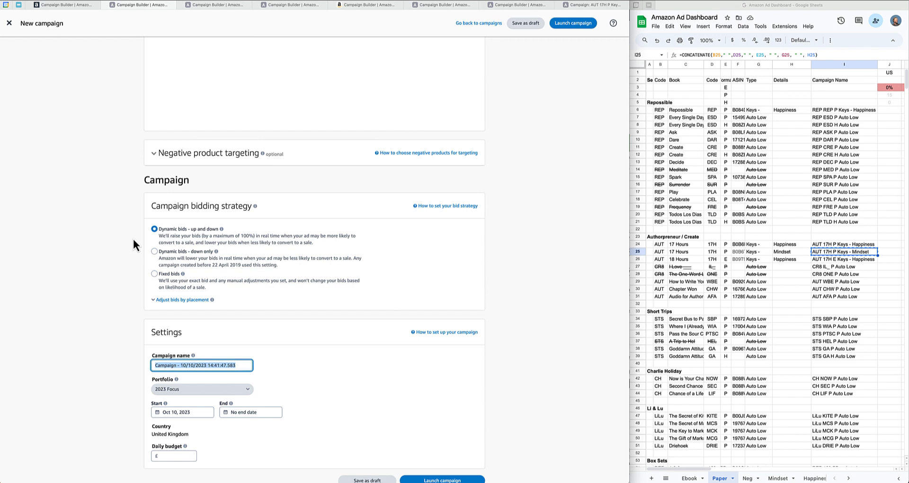
text(AUT 17H P Keys - Mindset)
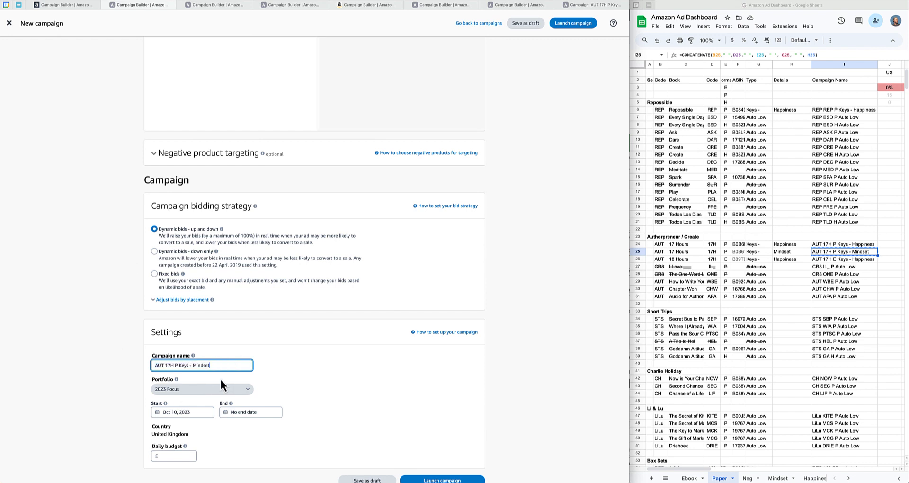
- Open a Sponsored Products campaign in the Germany account and name its ad group and campaign "AUT 17H P Keys - Mindset"
click(220, 7)
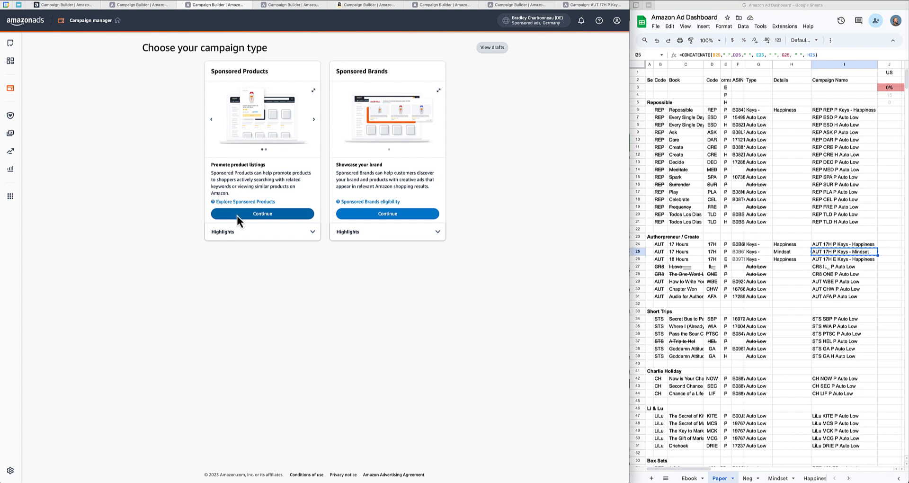
click(254, 215)
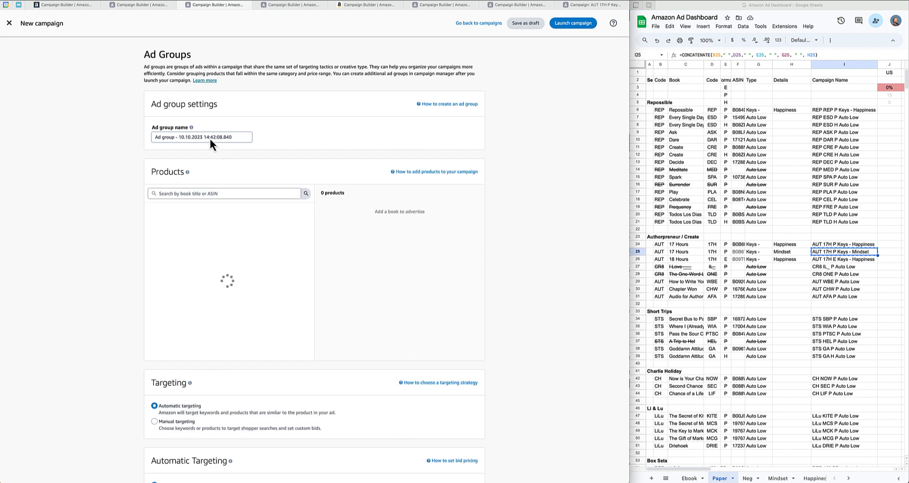
triple_click(195, 137)
text(AUT 17H P Keys - Mindset)
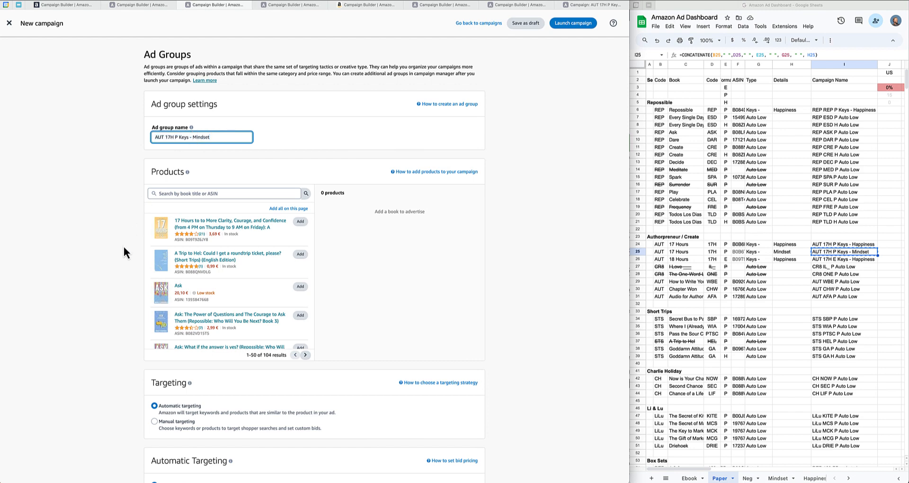
scroll(124, 247, down, 20)
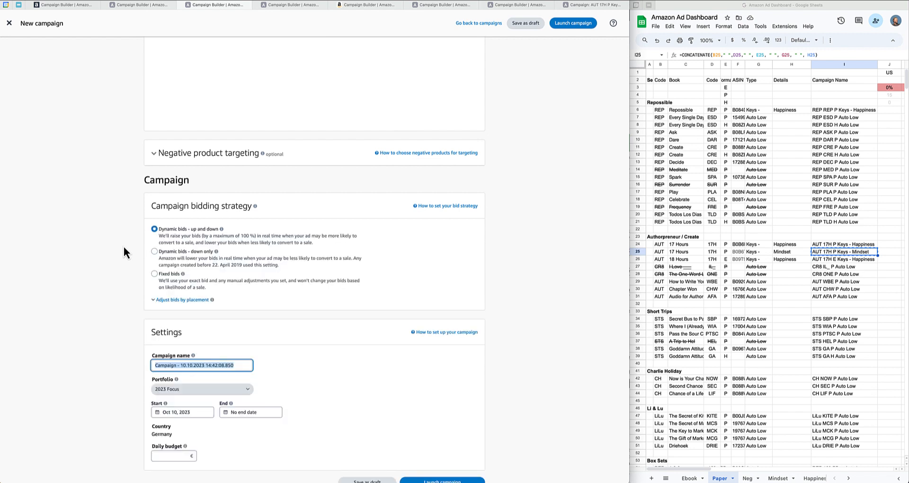
text(AUT 17H P Keys - Mindset)
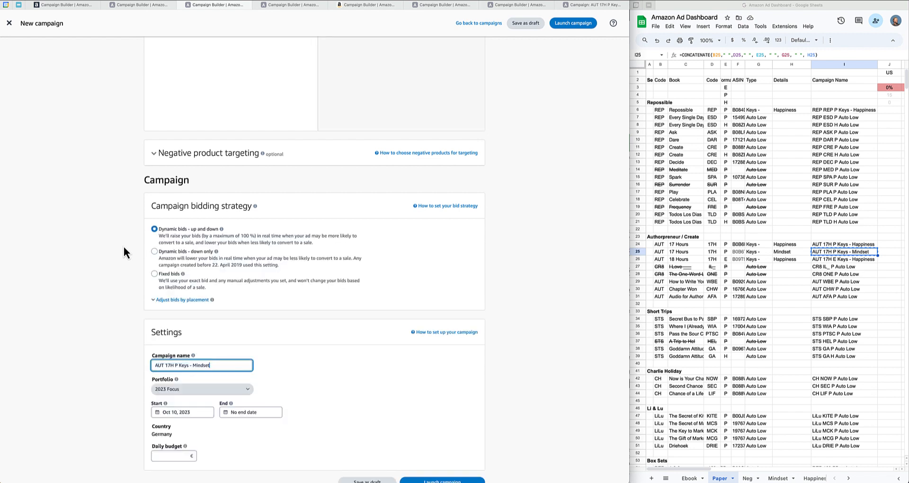
- Open a Sponsored Products campaign in the France account and name its ad group and campaign "AUT 17H P Keys - Mindset"
click(308, 5)
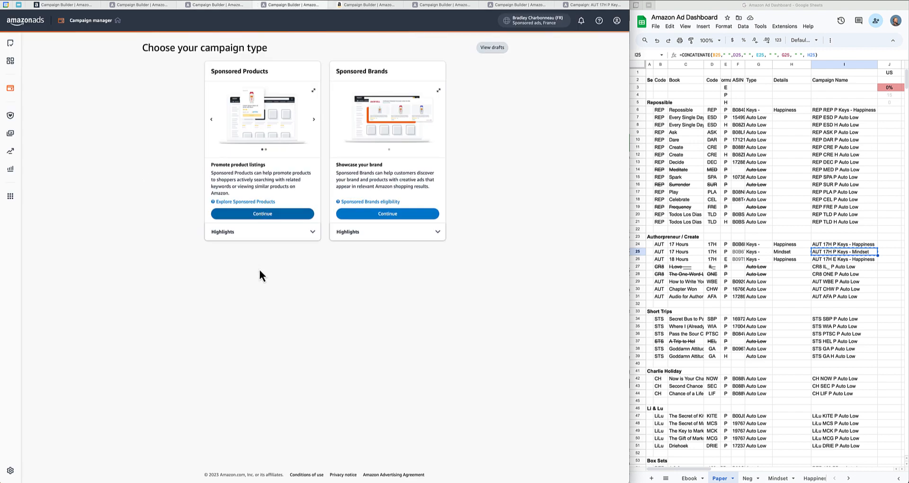
click(262, 214)
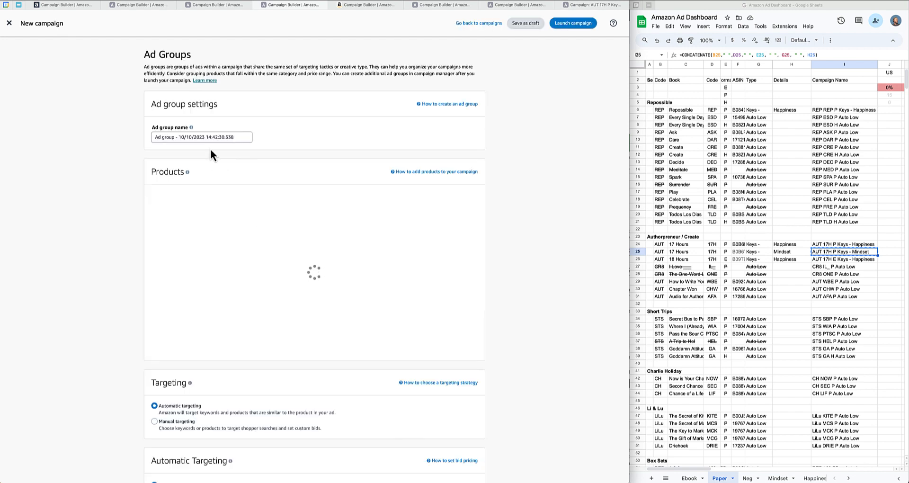
click(204, 137)
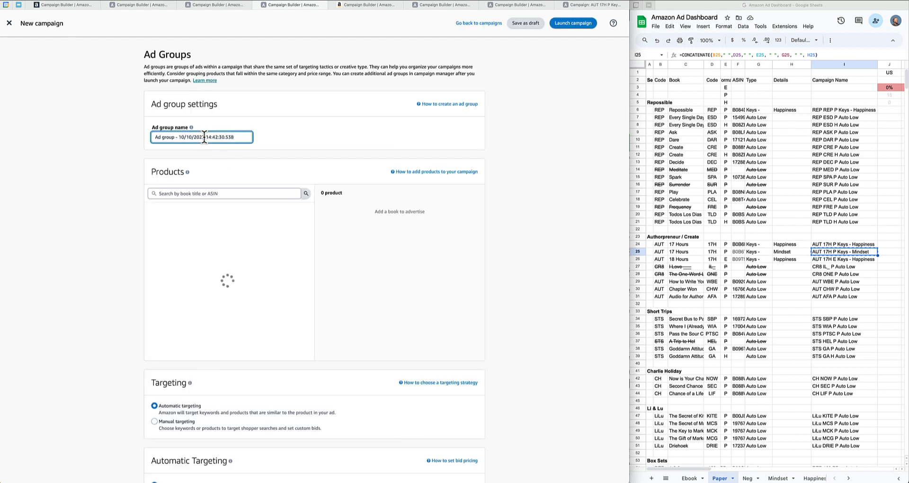
key(ctrl+a)
text(AUT 17H P Keys - Mindset)
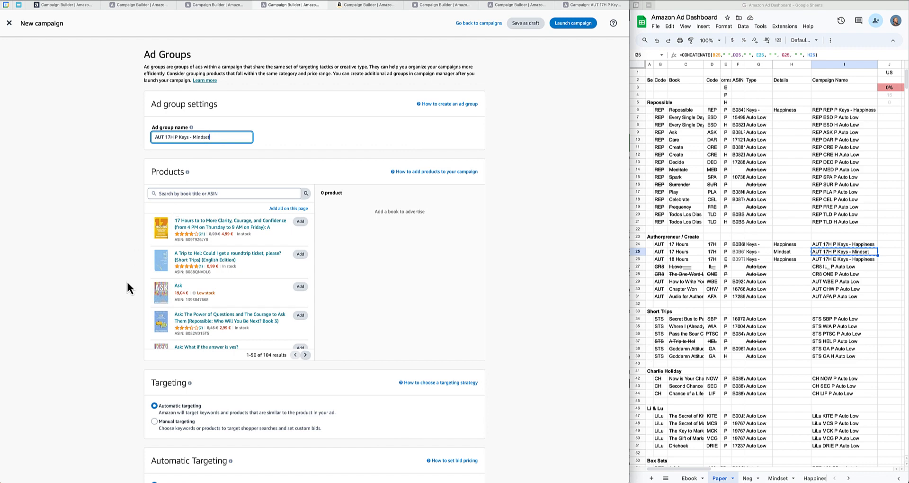
scroll(127, 282, down, 7)
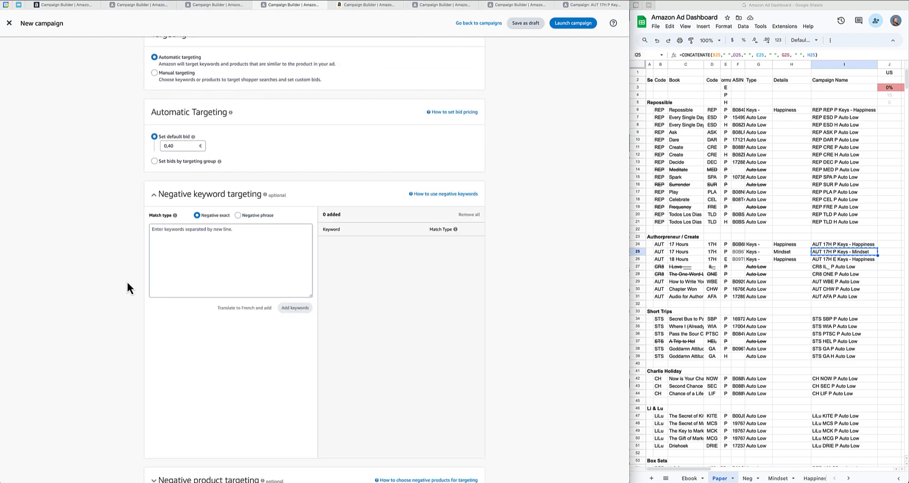
scroll(127, 282, down, 5)
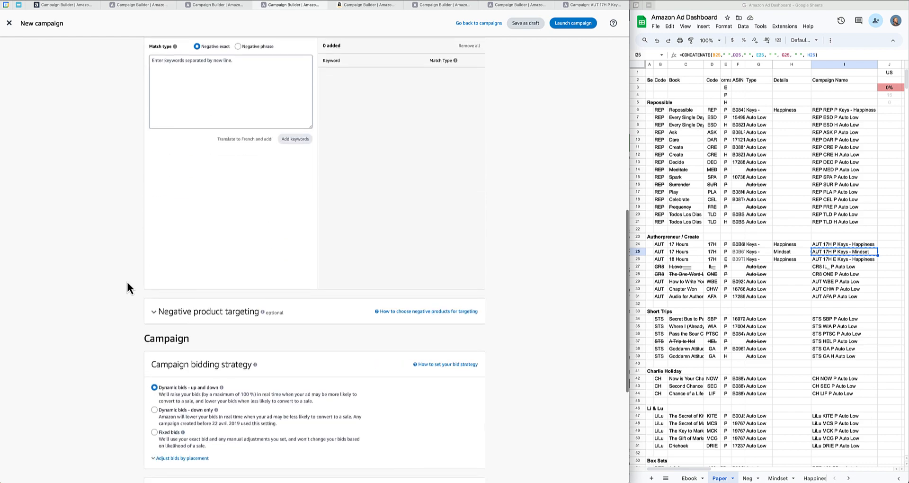
scroll(127, 282, down, 3)
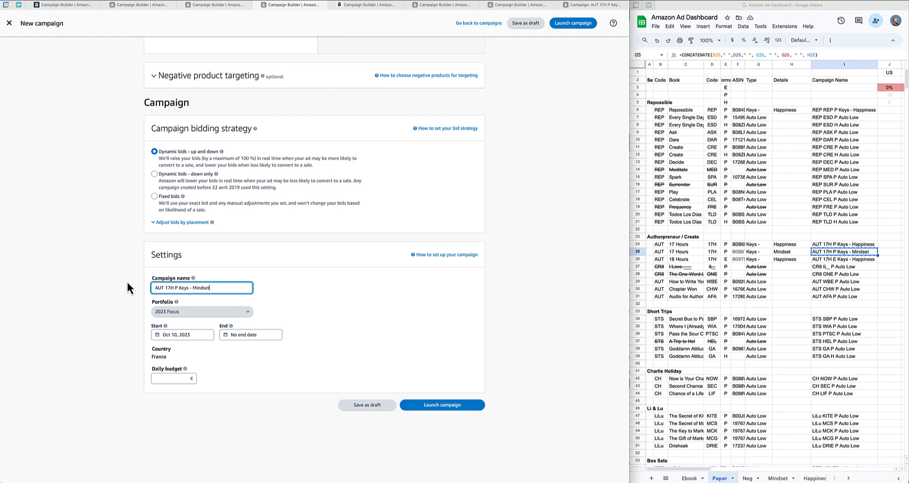
- Open a Sponsored Products campaign in the Spain account and name its ad group and campaign "AUT 17H P Keys - Mindset"
click(373, 6)
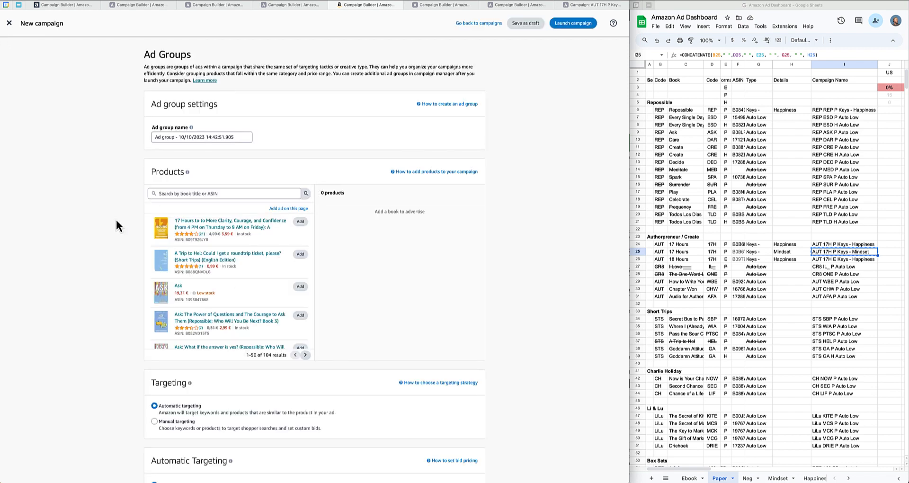
triple_click(187, 137)
text(AUT 17H P Keys - Mindset)
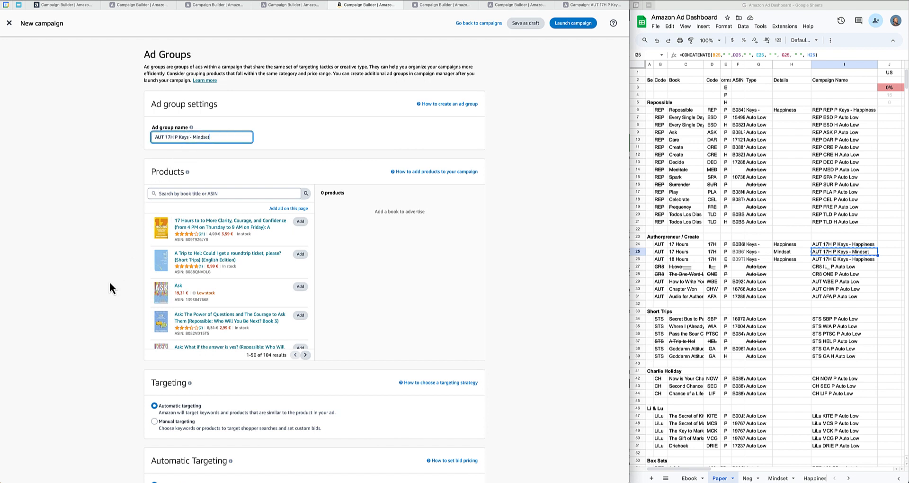
scroll(109, 283, down, 5)
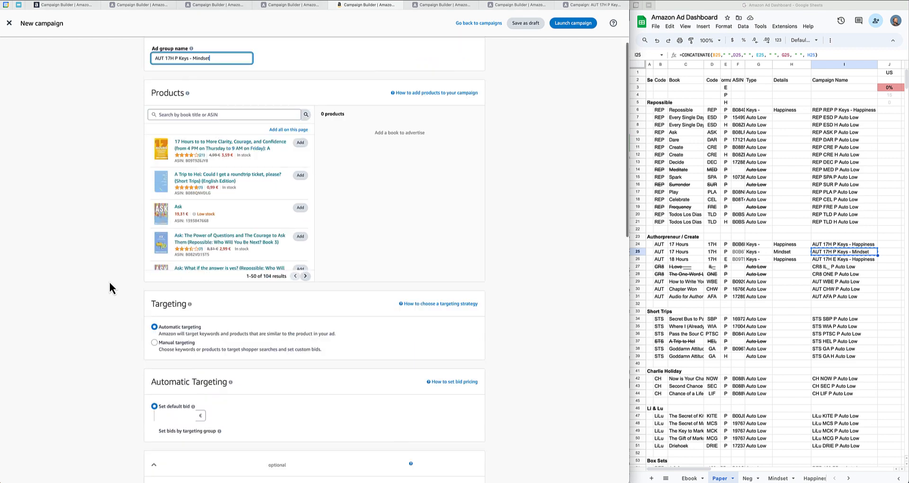
scroll(109, 282, down, 5)
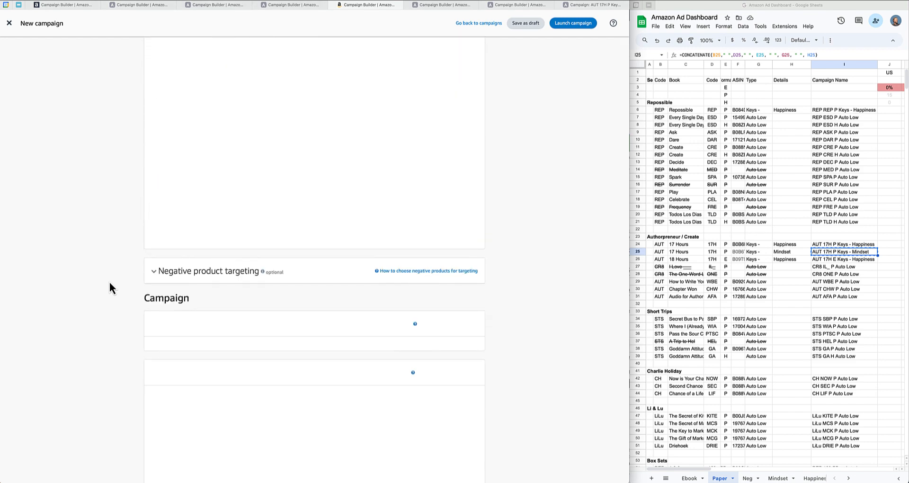
scroll(109, 282, down, 3)
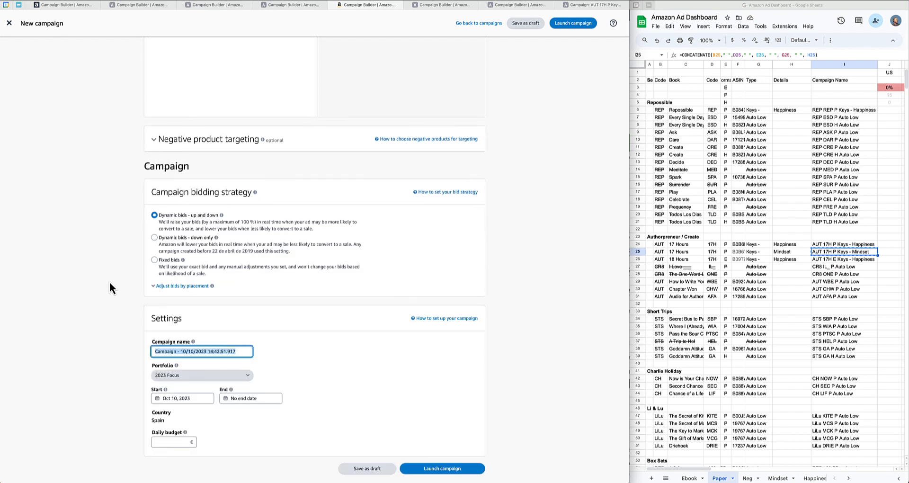
text(AUT 17H P Keys - Mindset)
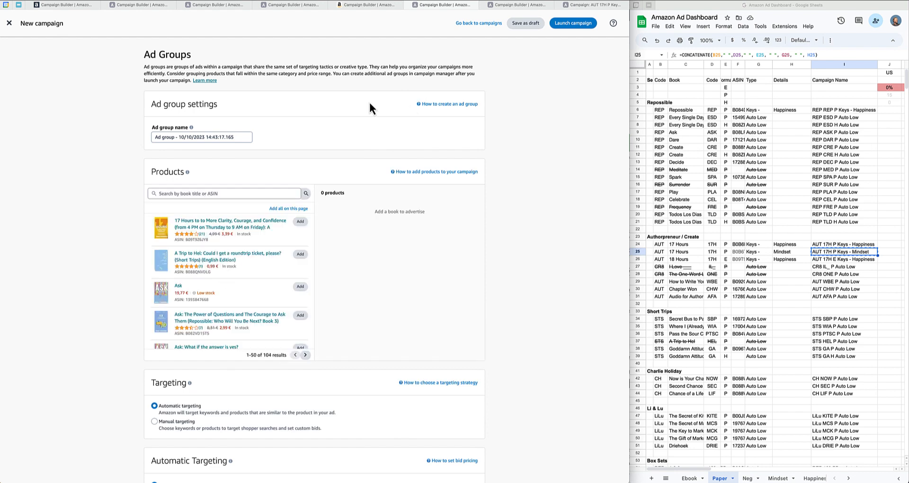
- For the Italy campaign, name both the ad group and the campaign "AUT 17H P Keys - Mindset"
triple_click(204, 137)
text(AUT 17H P Keys - Mindset)
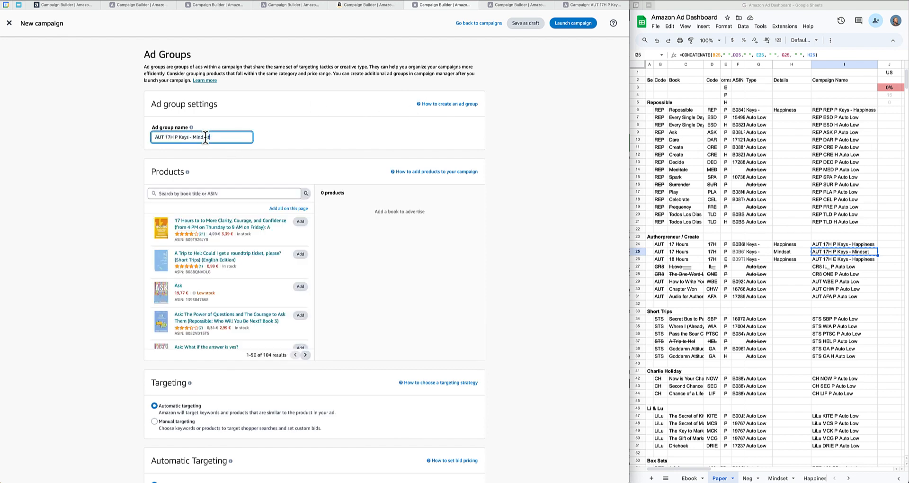
scroll(128, 297, down, 15)
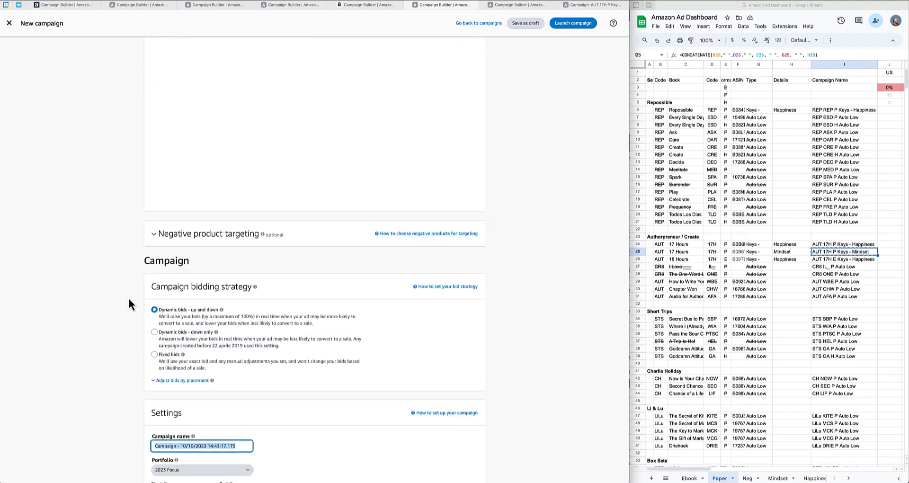
scroll(127, 297, down, 3)
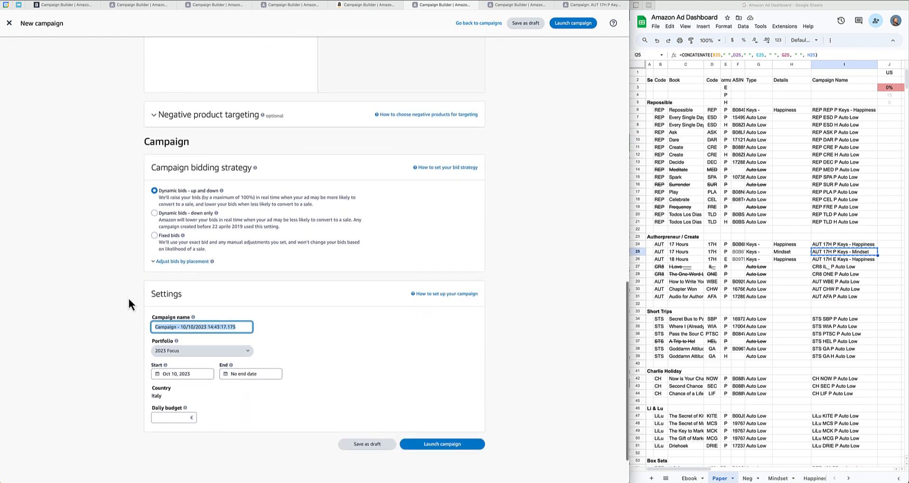
text(AUT 17H P Keys - Mindset)
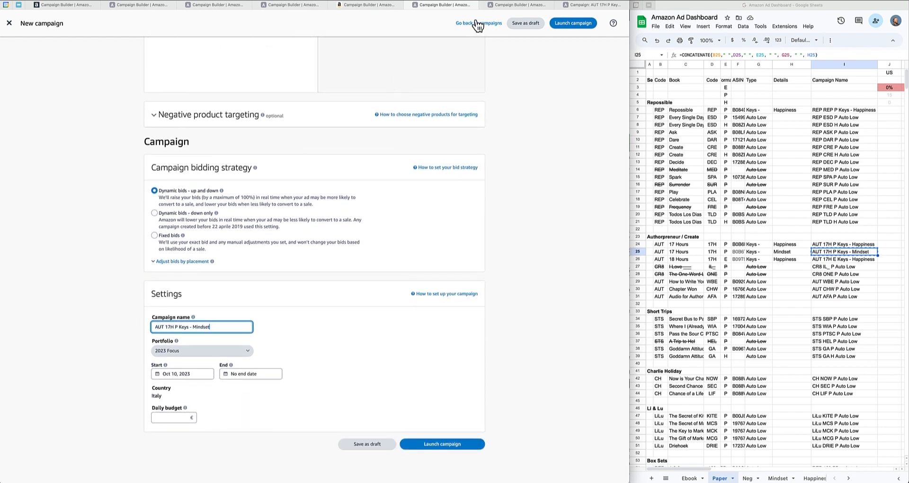
- For the Canada campaign, name both the ad group and the campaign "AUT 17H P Keys - Mindset"
click(492, 5)
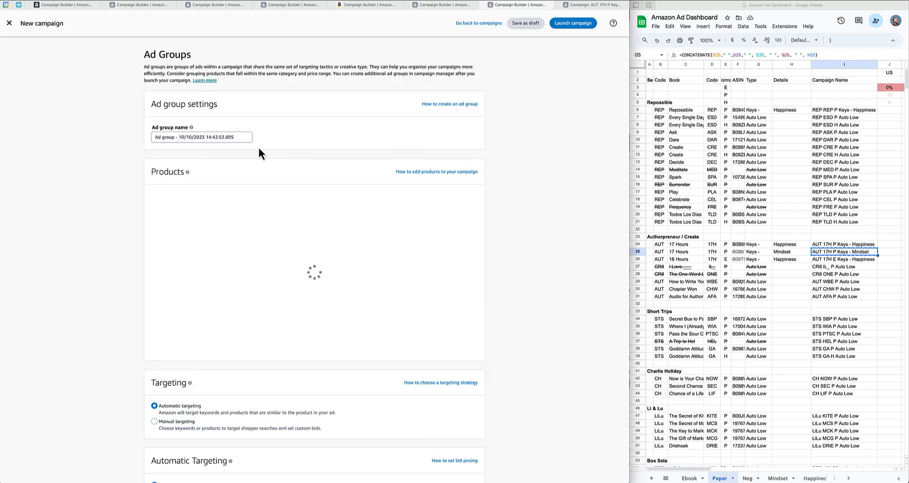
click(209, 137)
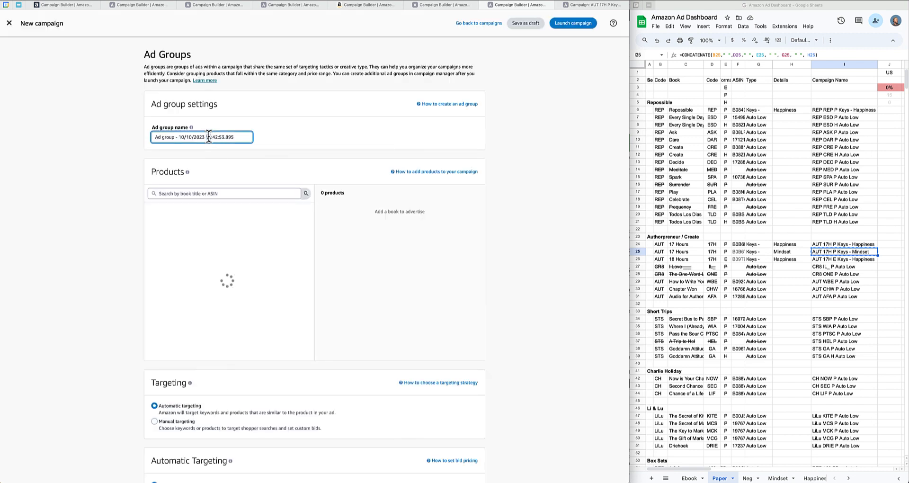
key(ctrl+a)
text(AUT 17H P Keys - Mindset)
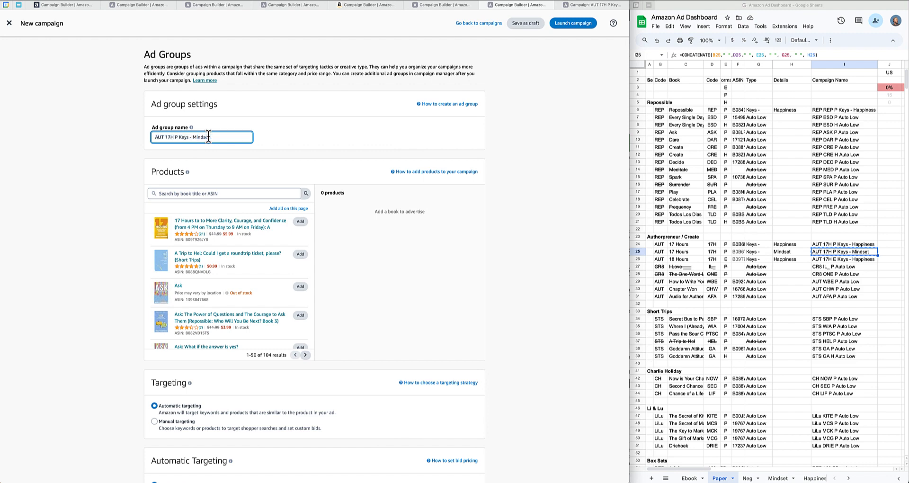
scroll(131, 258, down, 20)
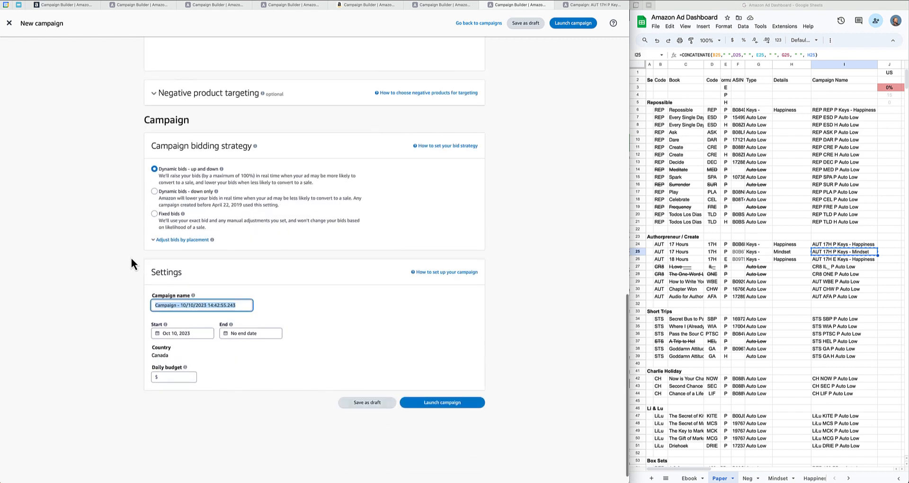
text(AUT 17H P Keys - Mindset)
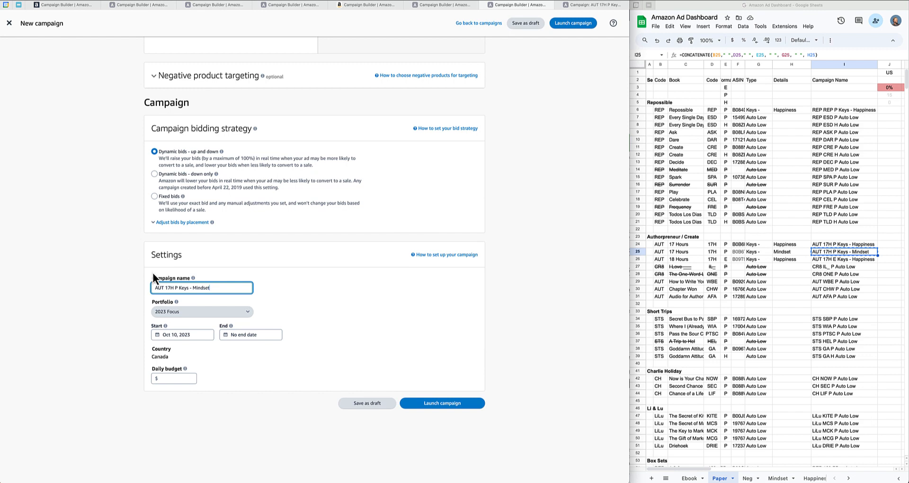
scroll(189, 279, up, 3)
scroll(198, 165, up, 10)
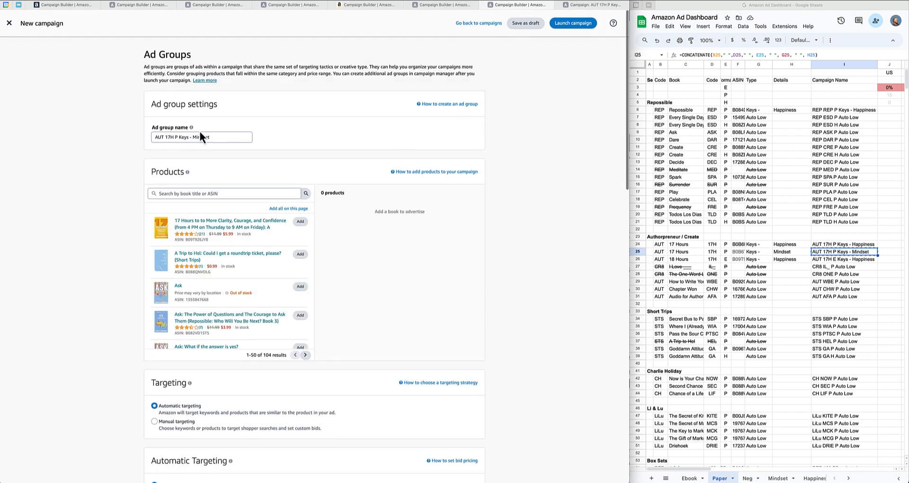
- Return to the US campaign's product settings and copy the book's ASIN B0B6T83HWH from cell F25 of the spreadsheet
click(77, 7)
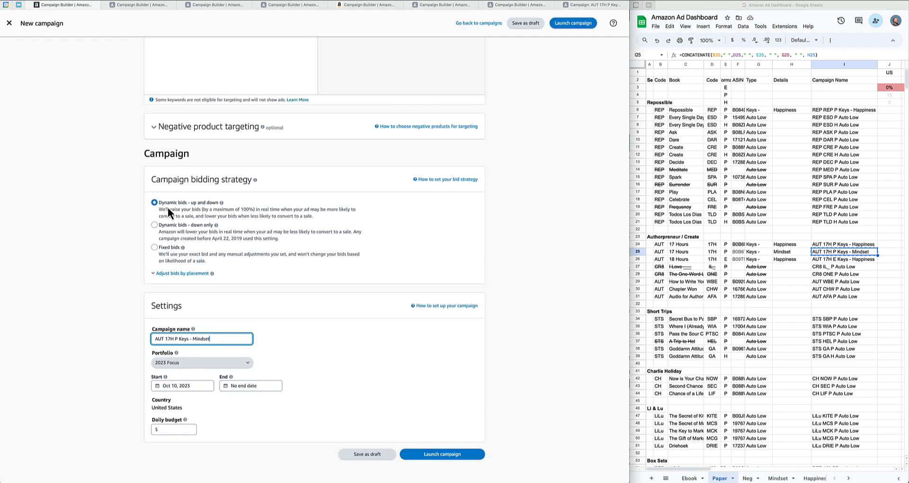
click(168, 208)
scroll(105, 270, up, 10)
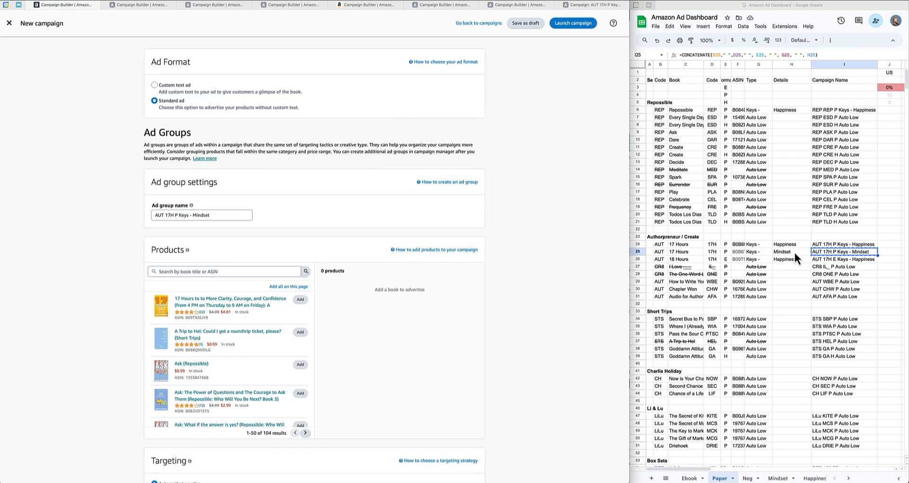
key(ctrl+c)
click(692, 253)
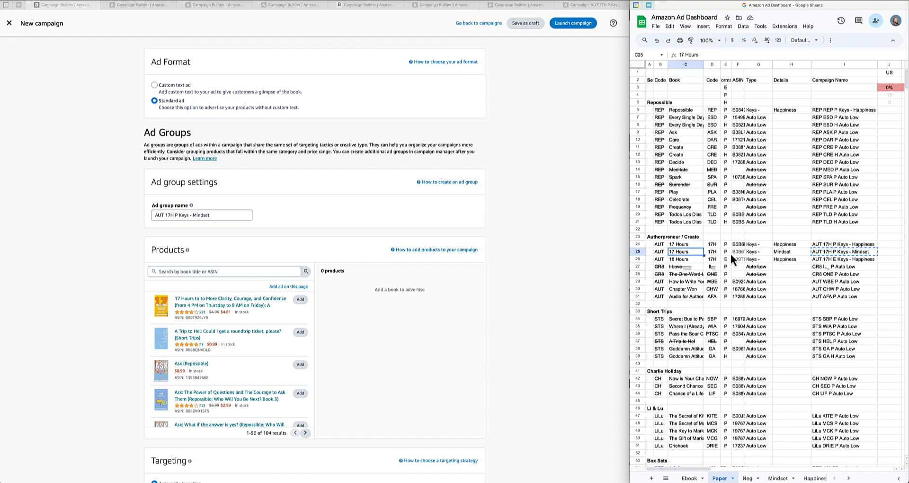
click(738, 253)
double_click(738, 252)
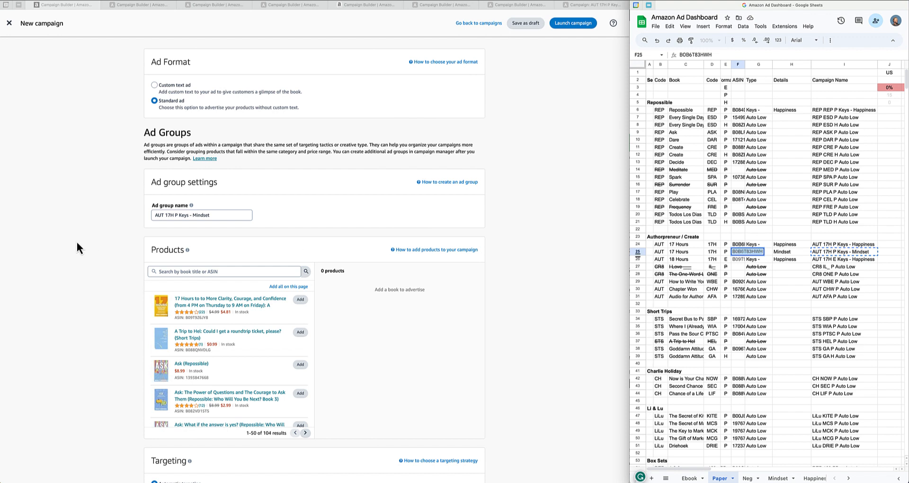
- Search the US campaign's products for ASIN B0B6T83HWH and add the matching 17-Hour Journey book
click(214, 271)
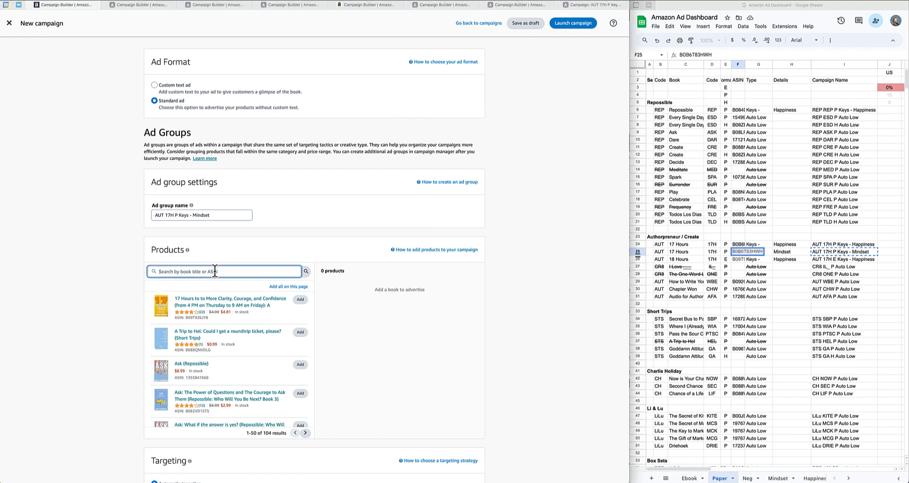
key(ctrl+v)
click(306, 272)
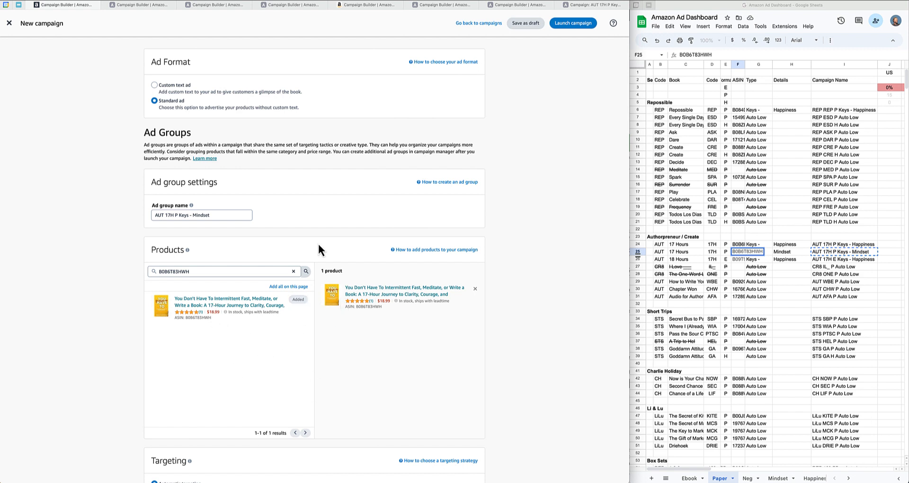
- In the UK campaign, search the products for ASIN B0B6T83HWH and add the matching book
click(133, 4)
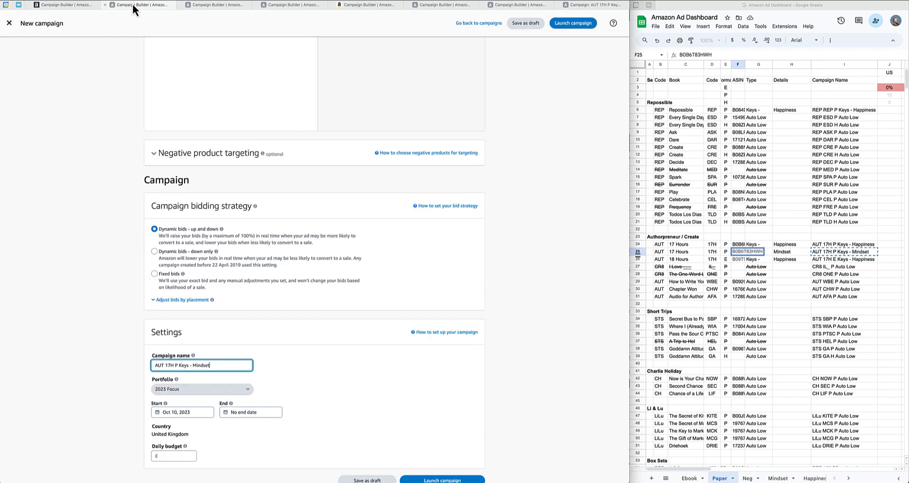
scroll(102, 289, up, 20)
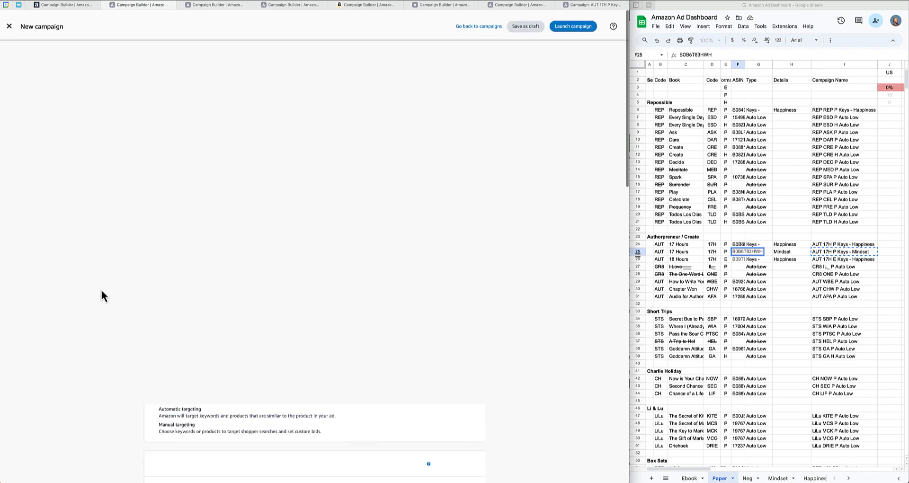
click(210, 192)
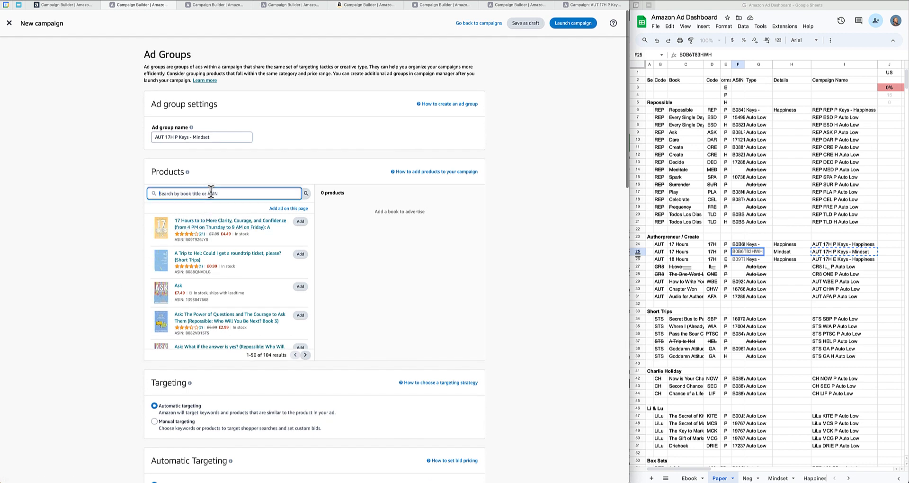
text(B0B6T83HWH)
click(306, 194)
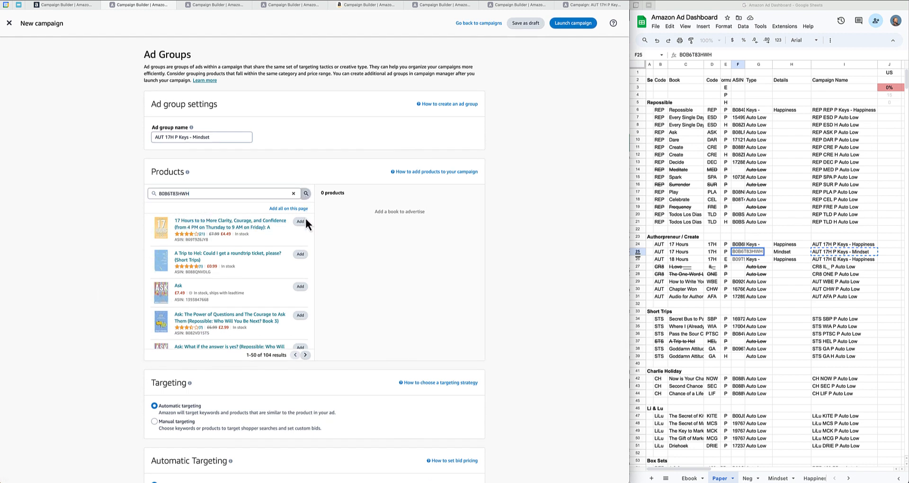
click(301, 222)
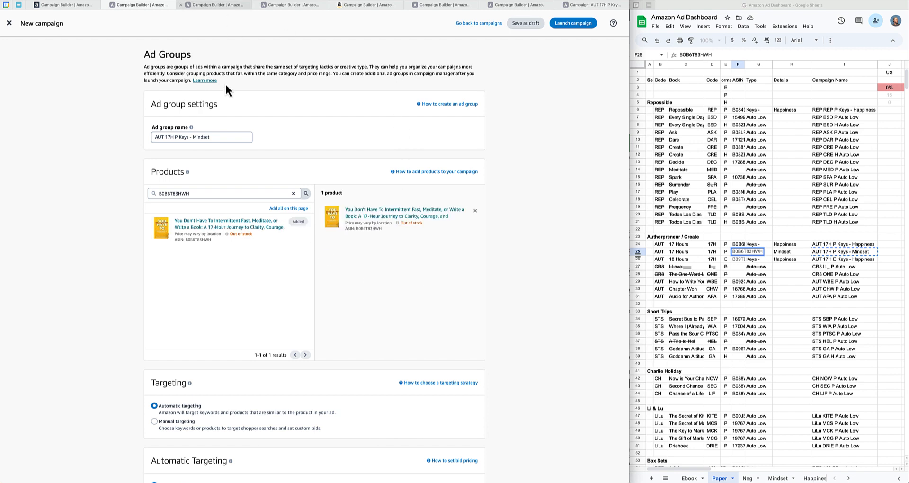
- In the German campaign, search the products for ASIN B0B6T83HWH and add the matching 17-Hour Journey book
scroll(227, 87, down, 10)
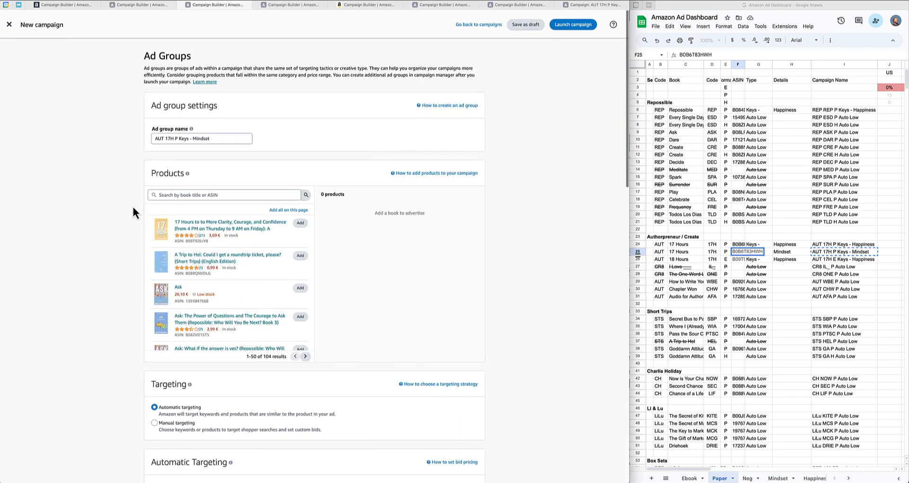
click(194, 193)
text(B0B6T83HWH)
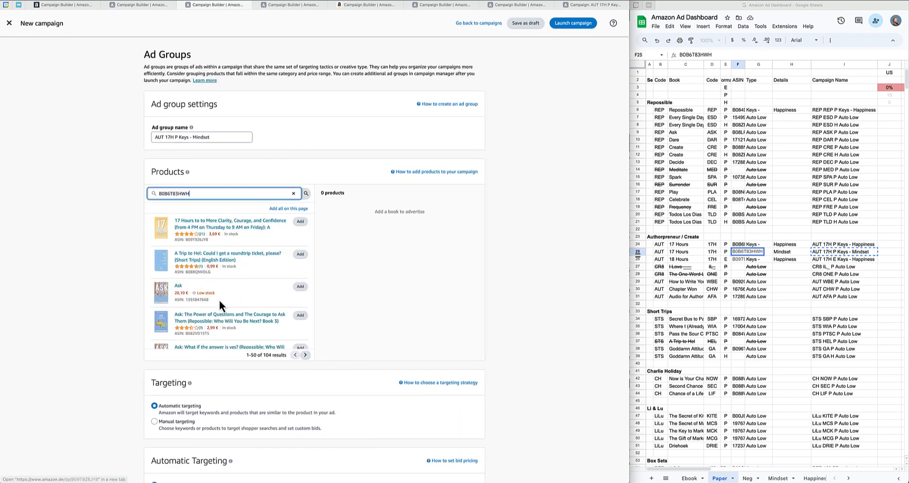
click(306, 194)
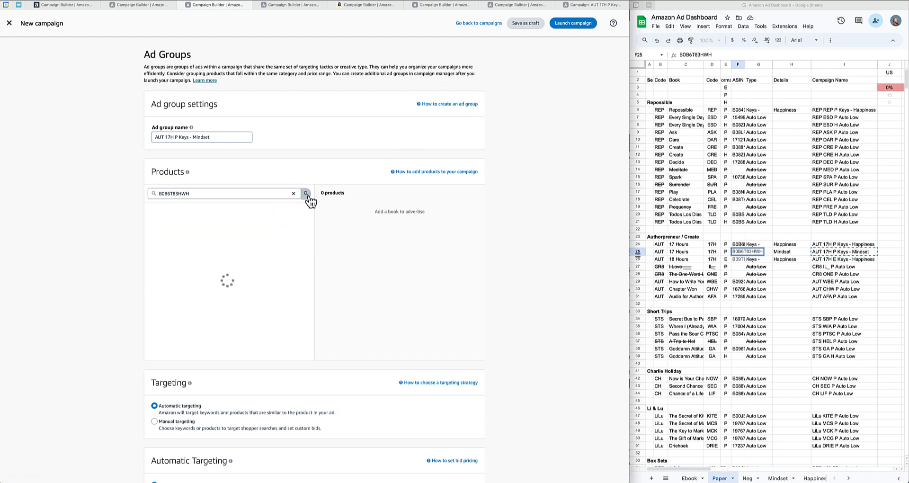
click(301, 221)
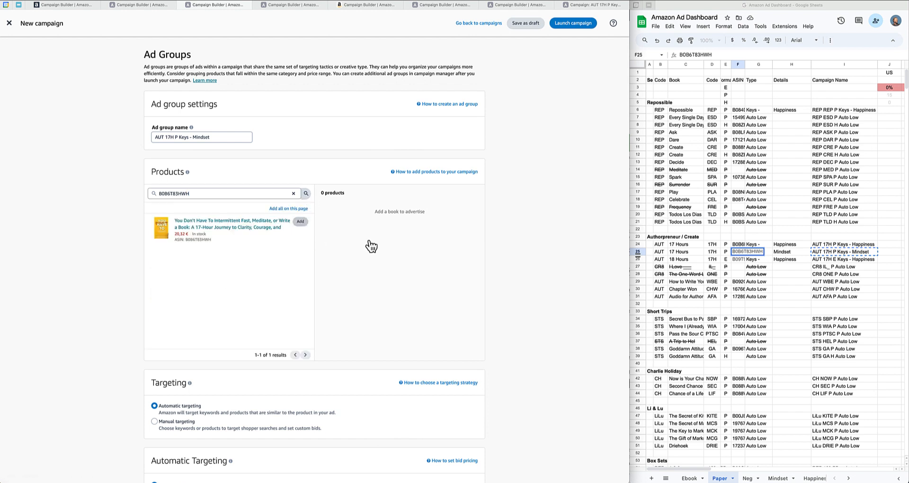
- In the France campaign, search the products for ASIN B0B6T83HWH and add the matching book
click(299, 8)
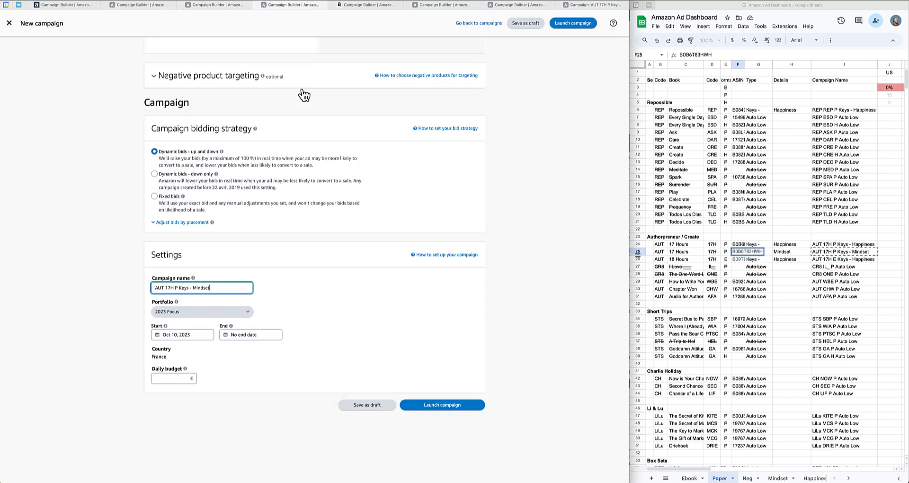
scroll(245, 304, up, 15)
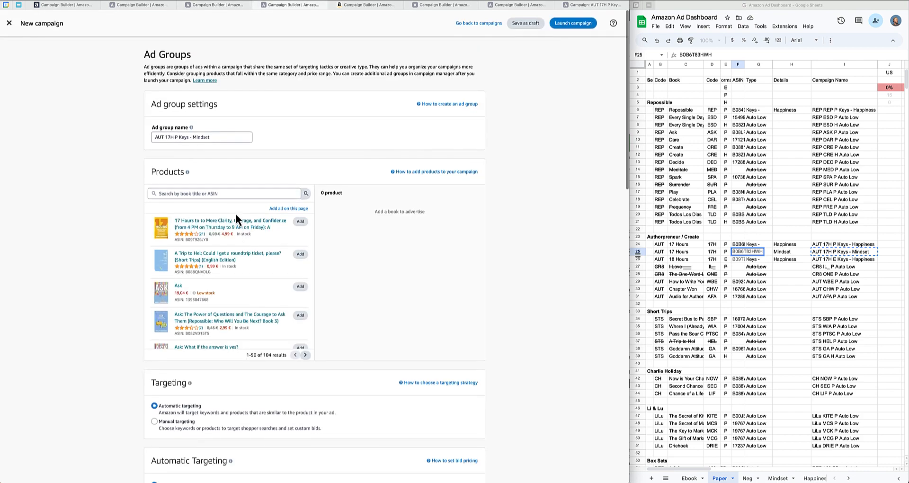
click(233, 194)
text(B0B6T83HWH)
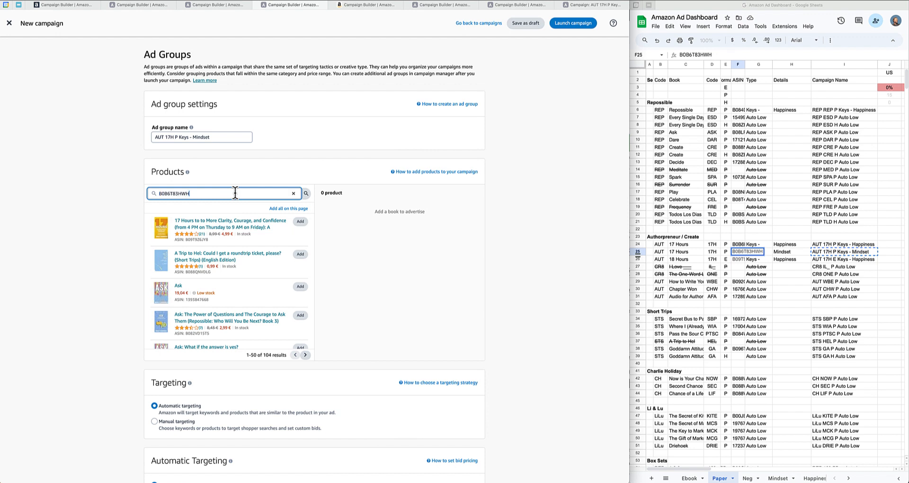
click(306, 194)
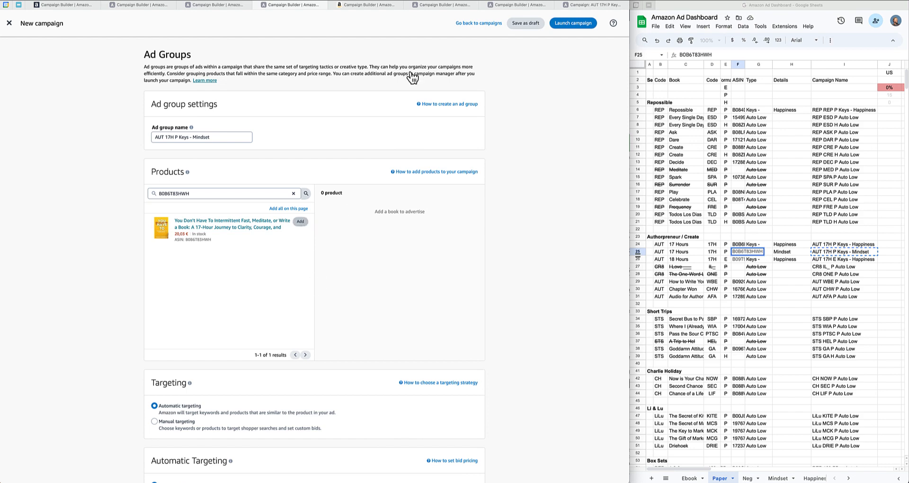
- In the campaign open between the France and Italy ones, search for ASIN B0B6T83HWH and add the matching book
click(376, 6)
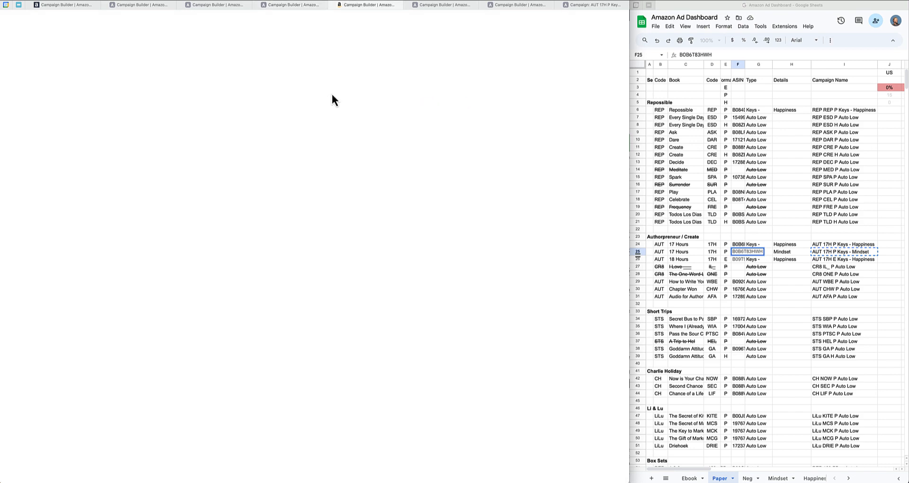
scroll(140, 326, up, 20)
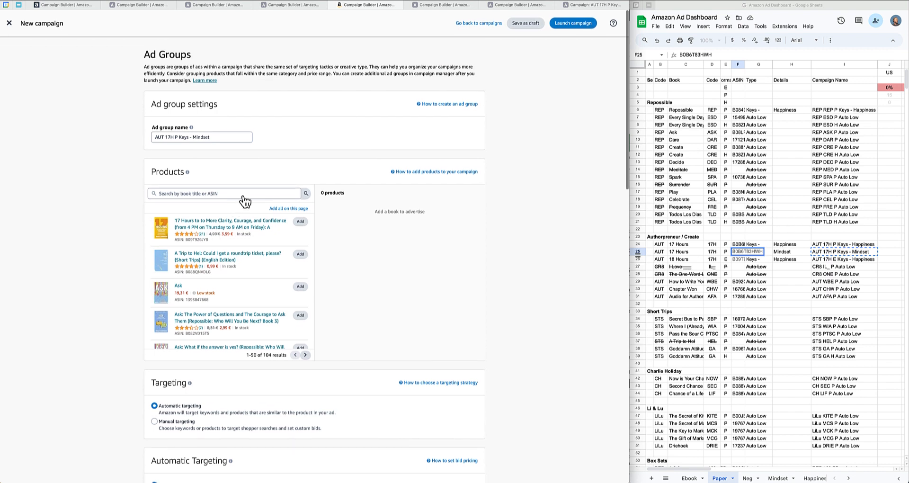
click(243, 196)
text(B0B6T83HWH)
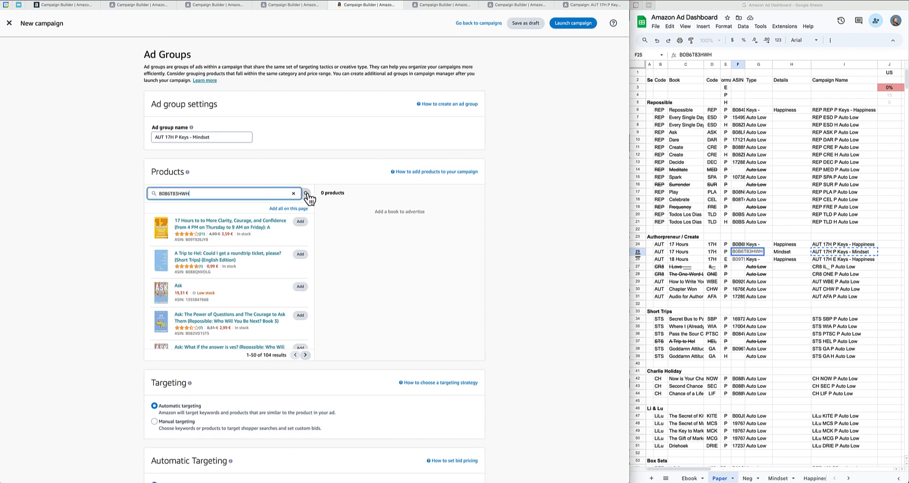
click(307, 194)
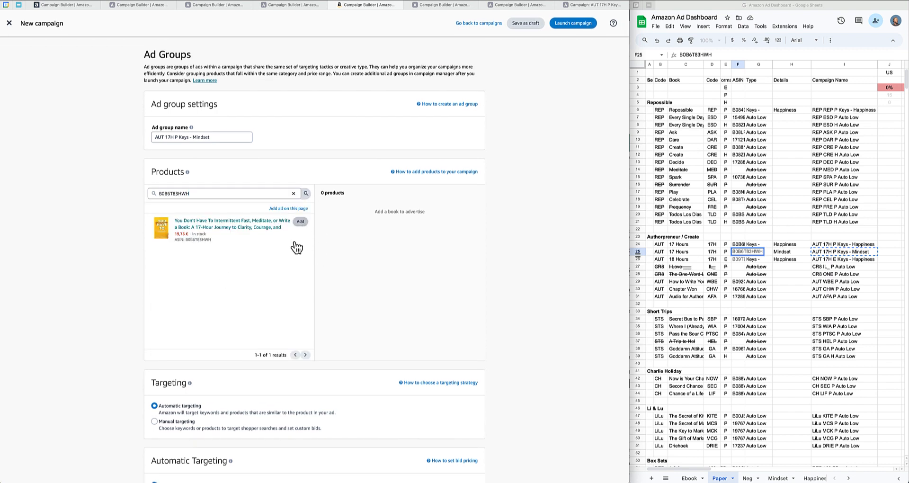
click(300, 221)
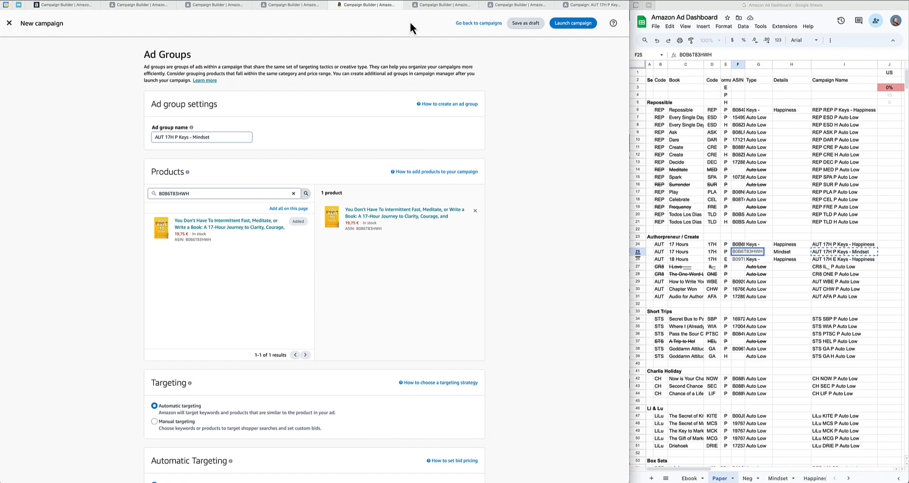
- In the Italy campaign, search the products for ASIN B0B6T83HWH and add the matching book
click(427, 5)
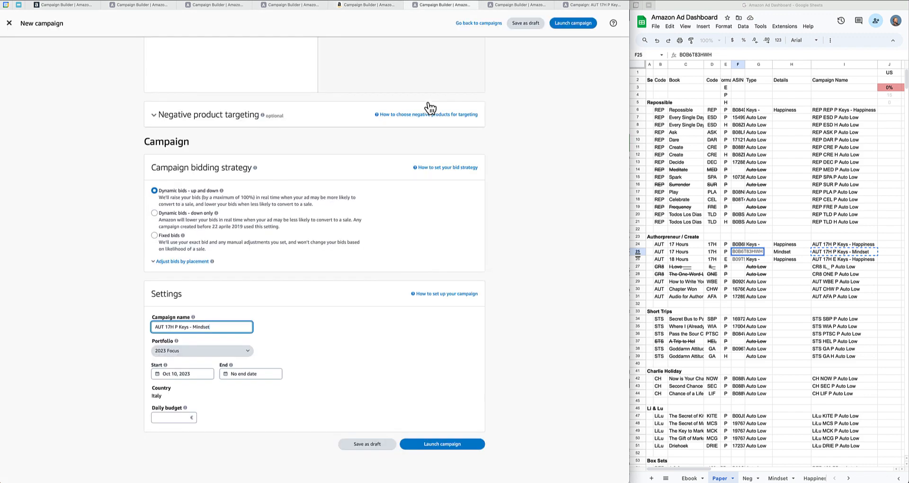
scroll(146, 219, up, 15)
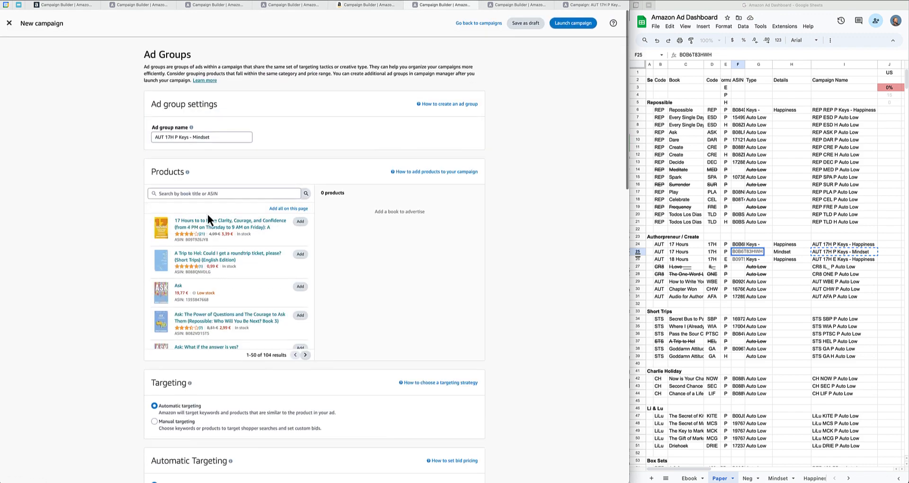
click(227, 194)
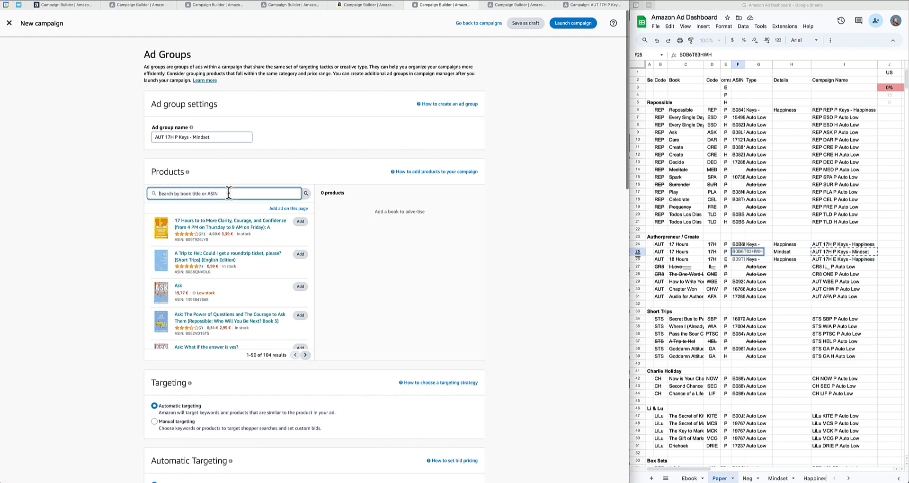
text(B0B6T83HWH)
click(306, 193)
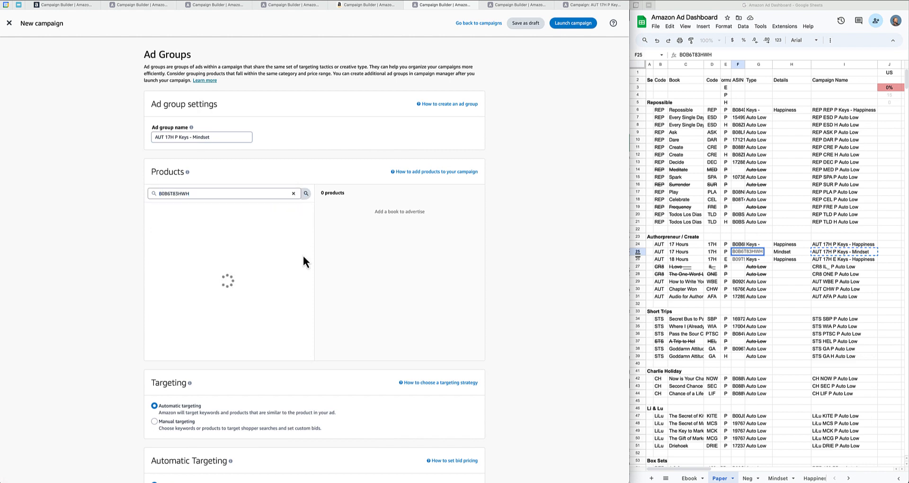
click(301, 222)
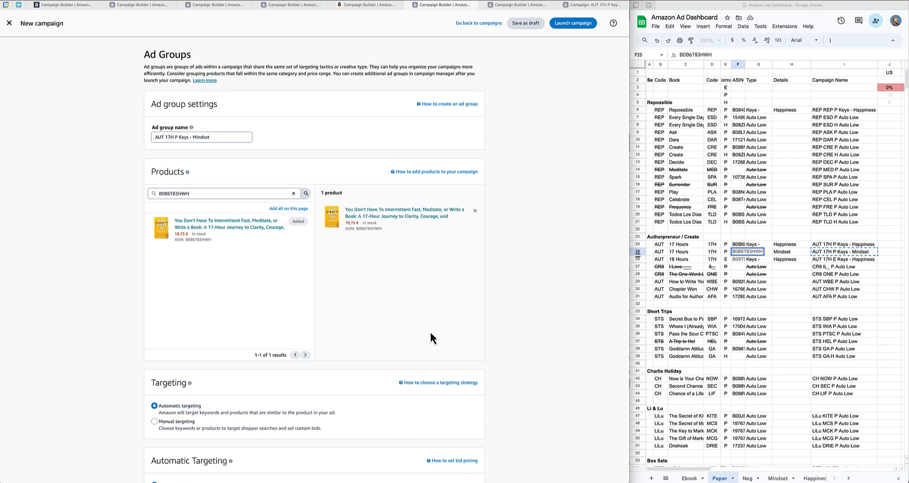
- In the Canada campaign, search the products for ASIN B0B6T83HWH and add the matching book
click(513, 4)
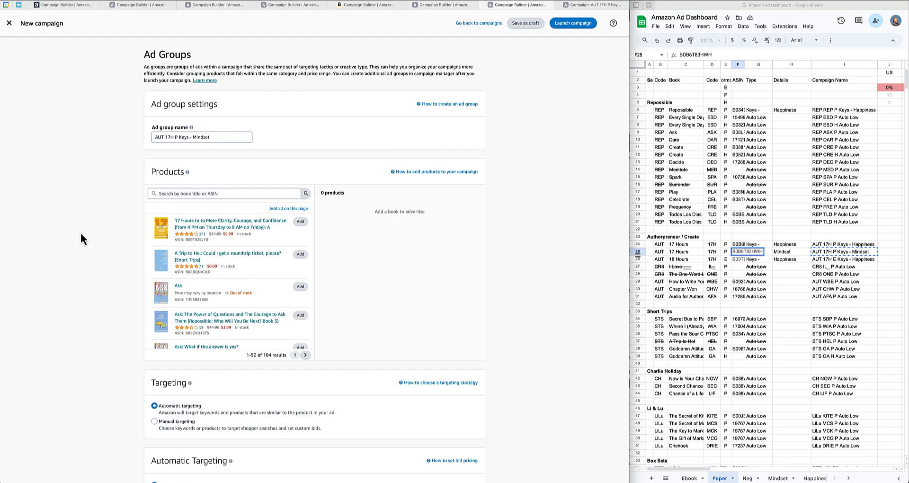
click(194, 194)
text(B0B6T83HWH)
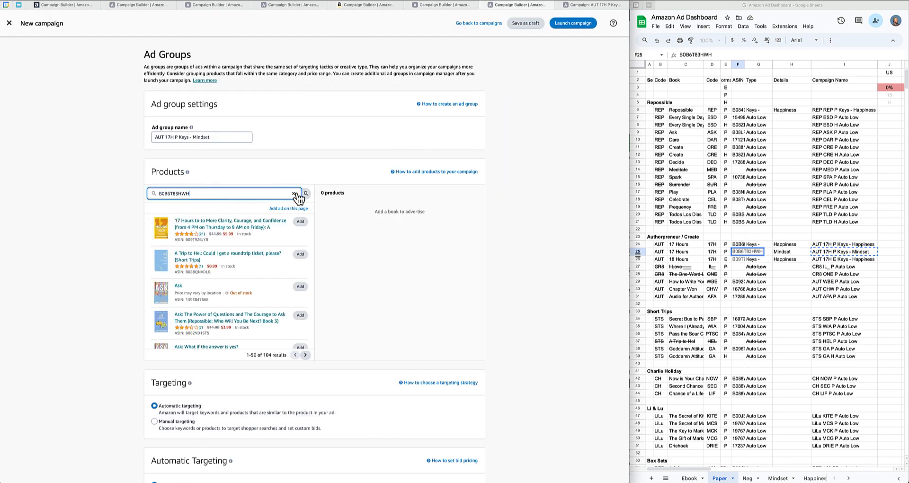
click(305, 193)
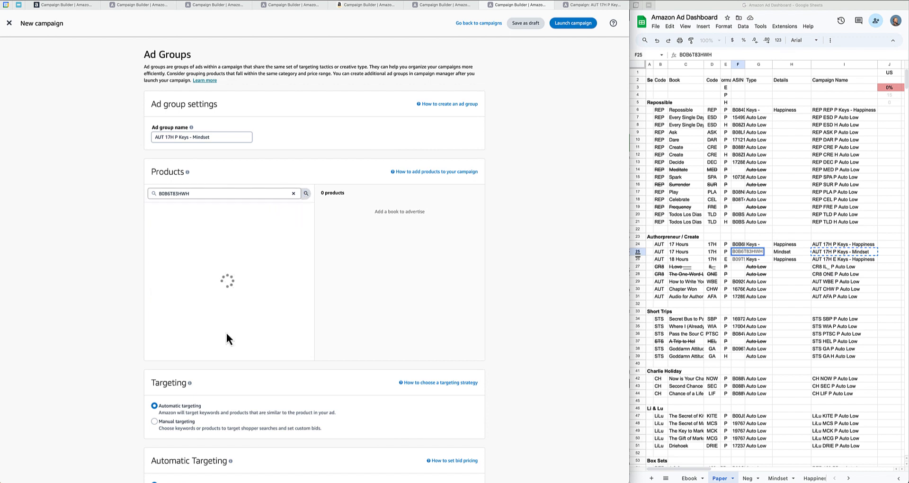
click(303, 224)
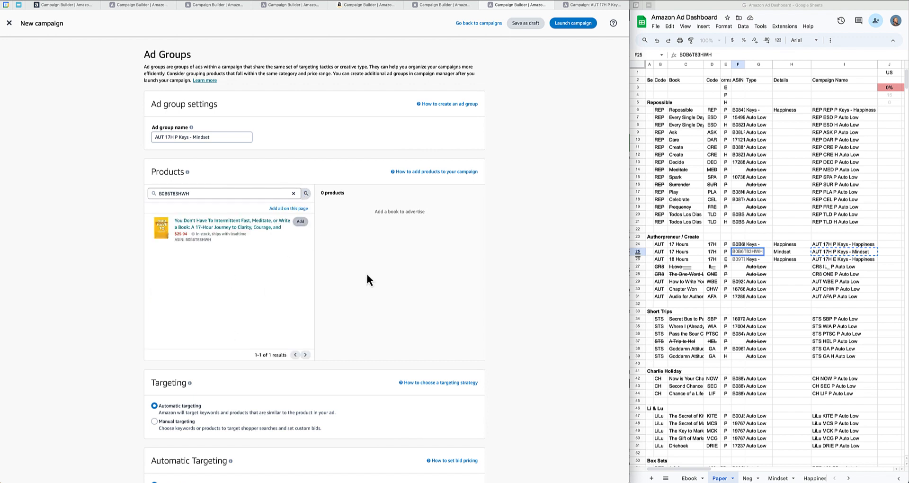
click(587, 22)
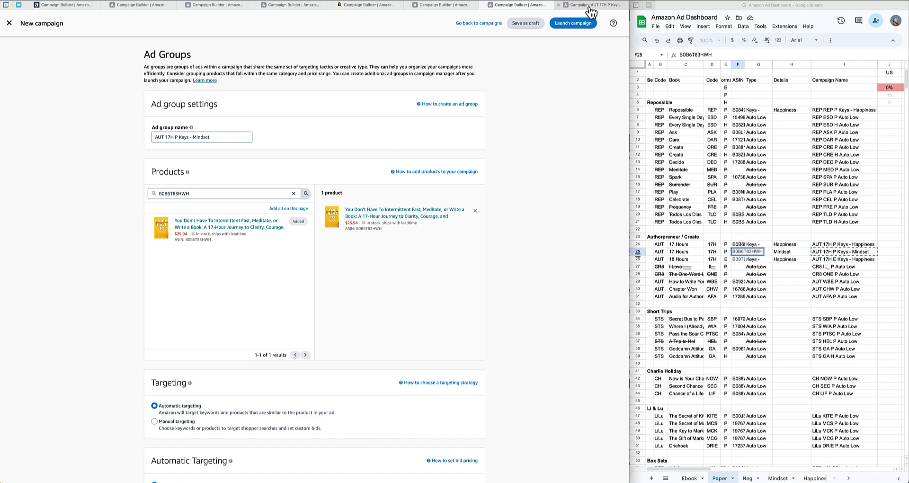
click(521, 4)
scroll(266, 313, down, 6)
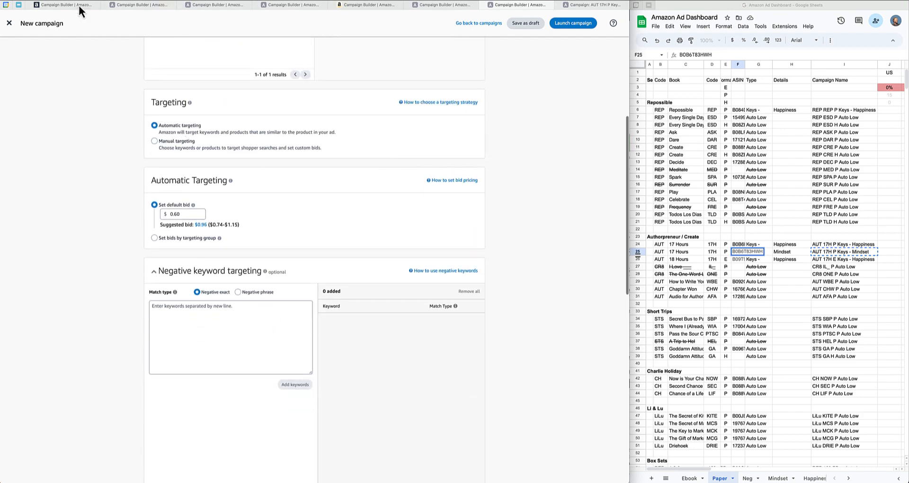
- Return to the US campaign, switch it to manual keyword targeting and choose to enter the keywords as a list
scroll(101, 170, up, 8)
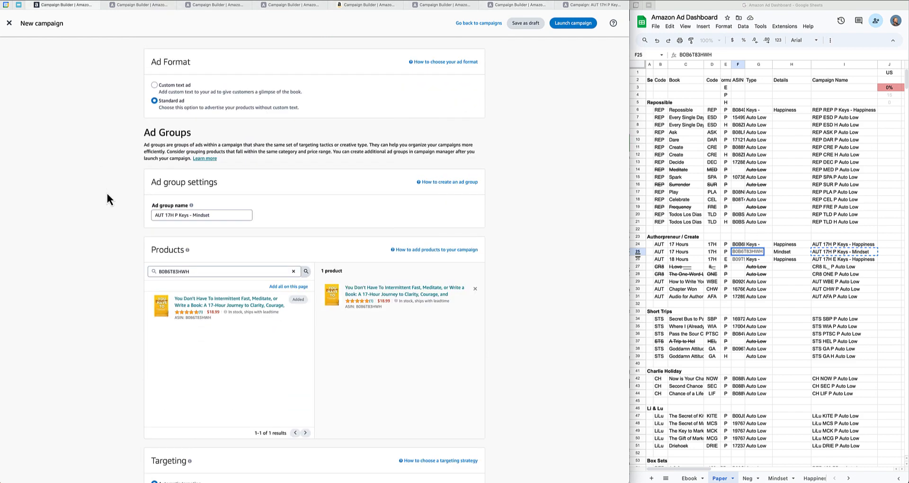
scroll(107, 193, down, 3)
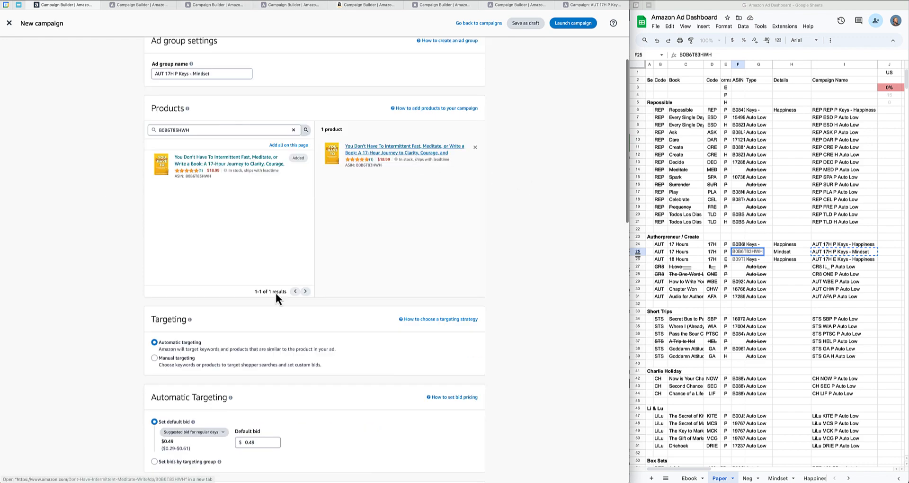
scroll(250, 321, down, 5)
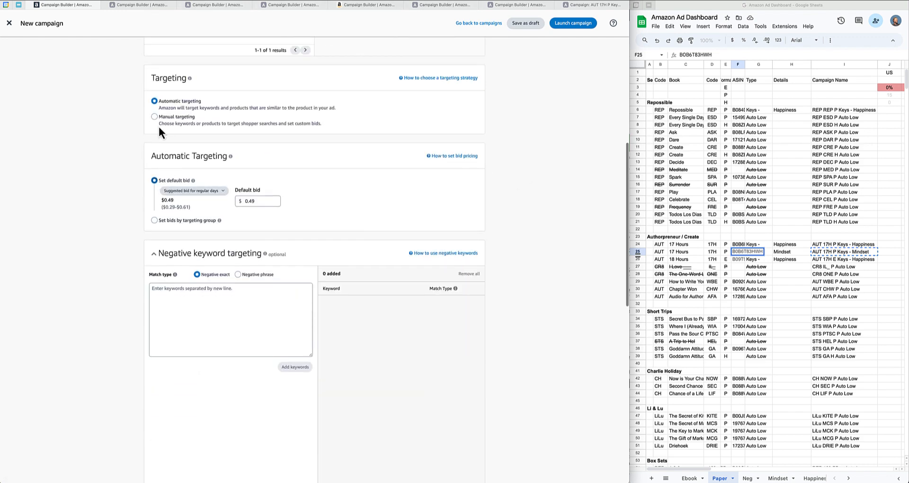
click(154, 117)
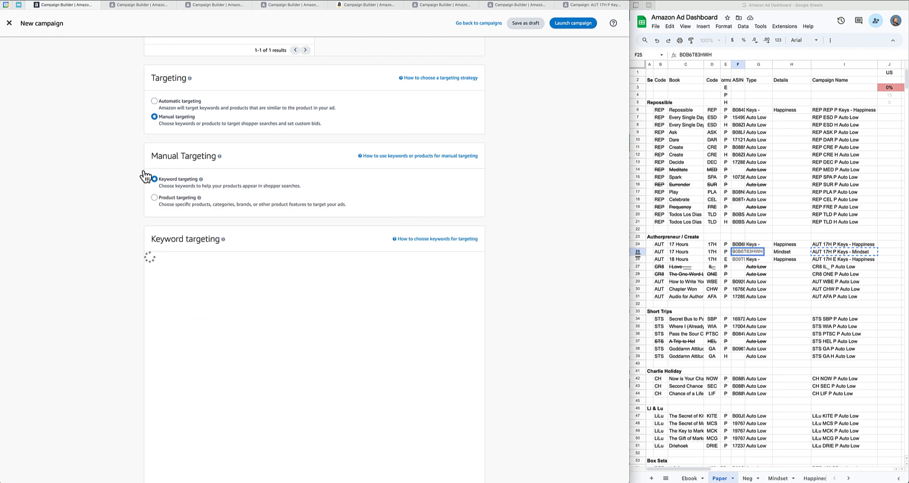
scroll(119, 249, down, 1)
scroll(117, 248, down, 3)
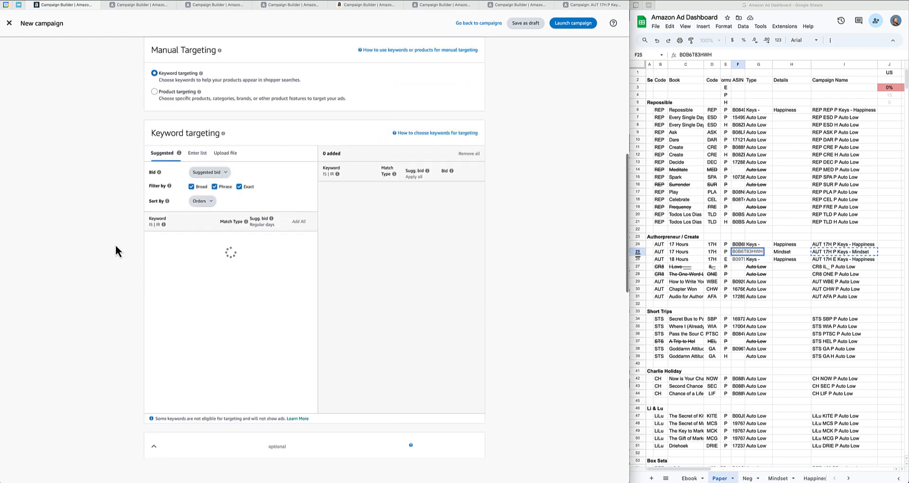
click(197, 156)
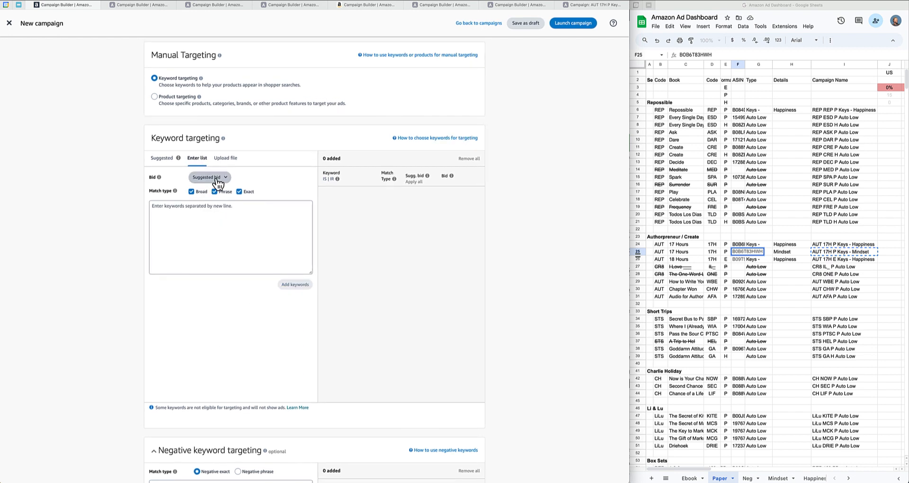
- Set the US campaign's keyword bid to a default bid of $0.36 and keep only the Broad match type
click(211, 177)
click(223, 222)
double_click(252, 177)
text(0.36)
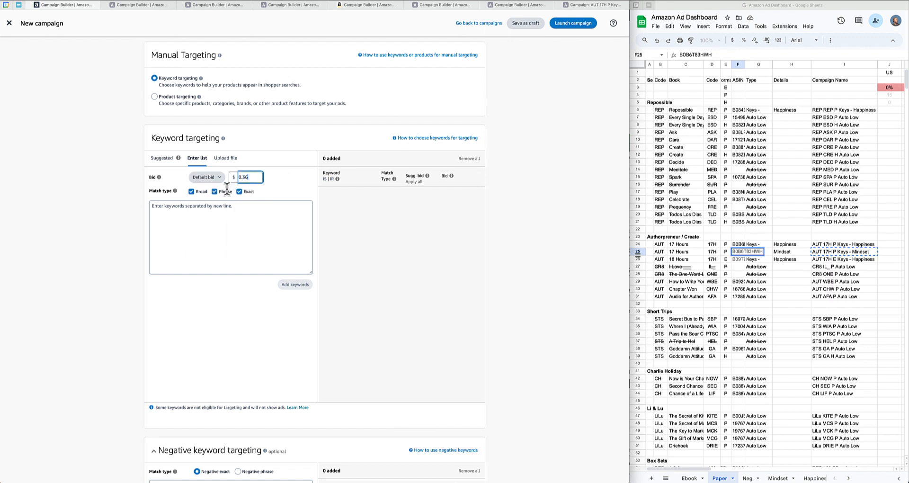
click(214, 192)
click(239, 192)
- Switch to the Amazon Ad Dashboard spreadsheet and copy the whole keyword list, A1:A83, from the Mindset sheet
click(200, 218)
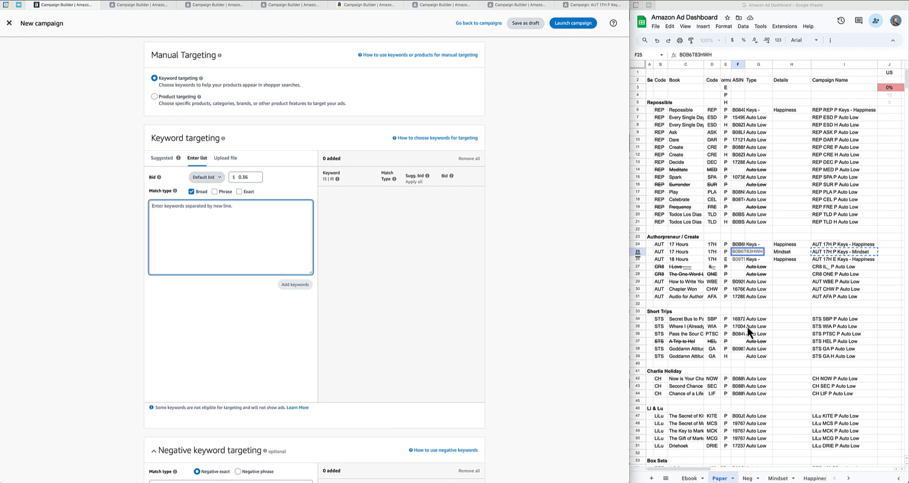
click(785, 324)
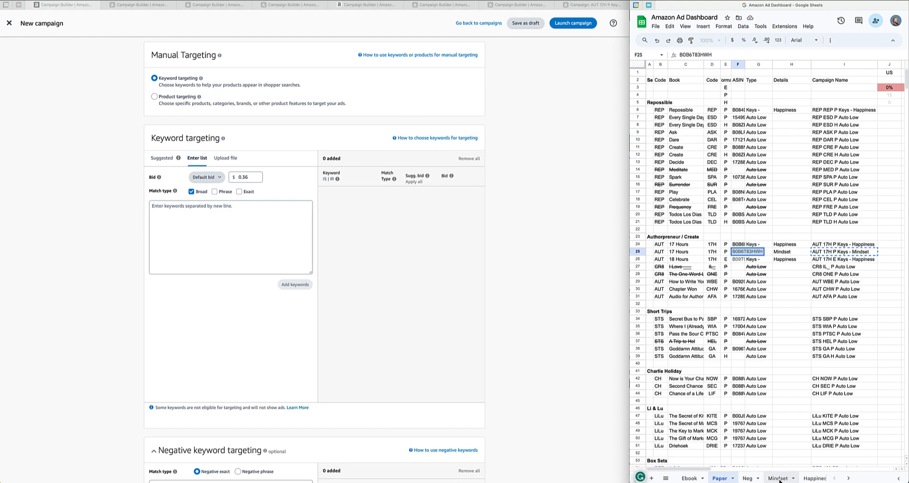
click(778, 478)
click(739, 304)
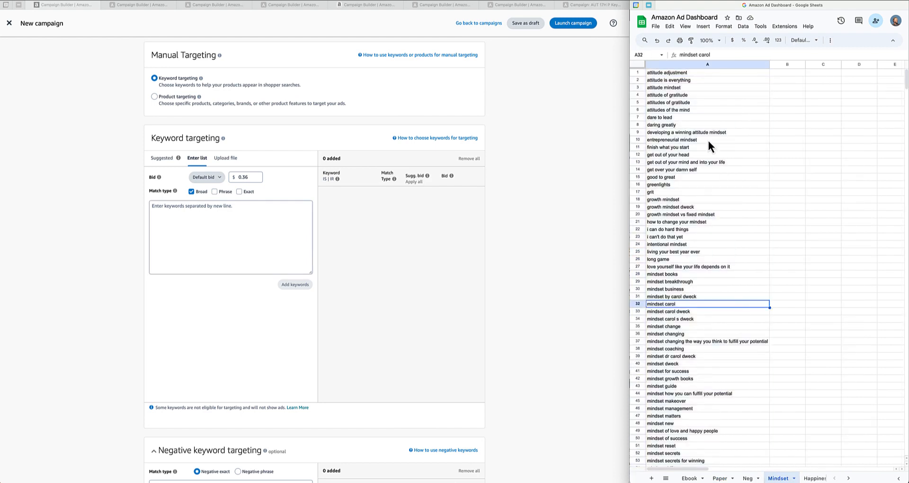
click(678, 75)
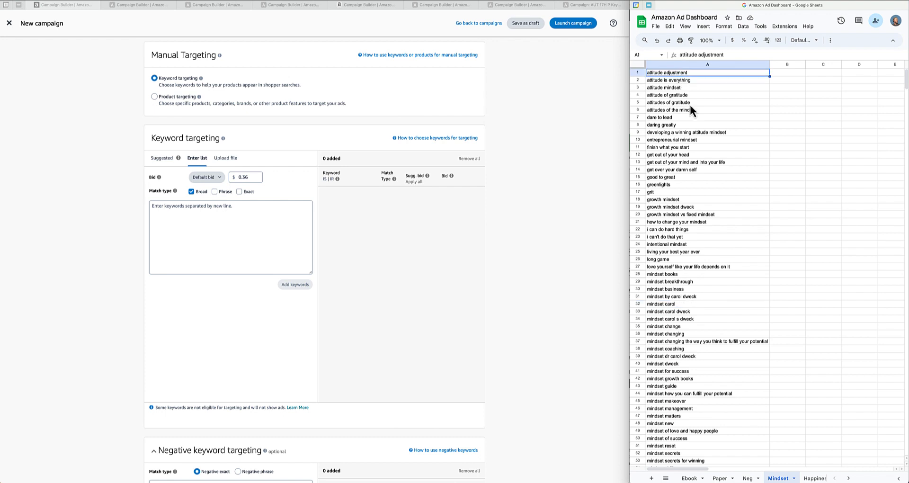
key(ctrl+shift+Down)
key(ctrl+c)
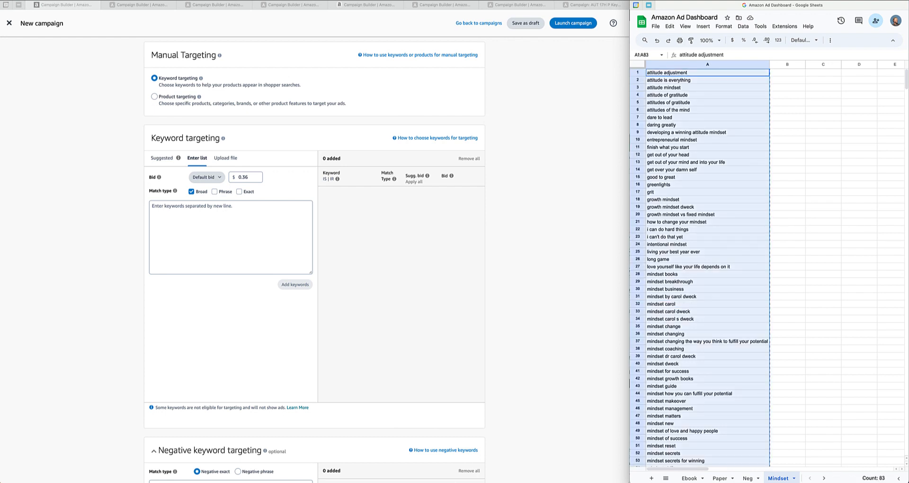
- Return to the US campaign, paste the copied mindset keywords into its keyword list and add them as targets
click(188, 212)
click(178, 203)
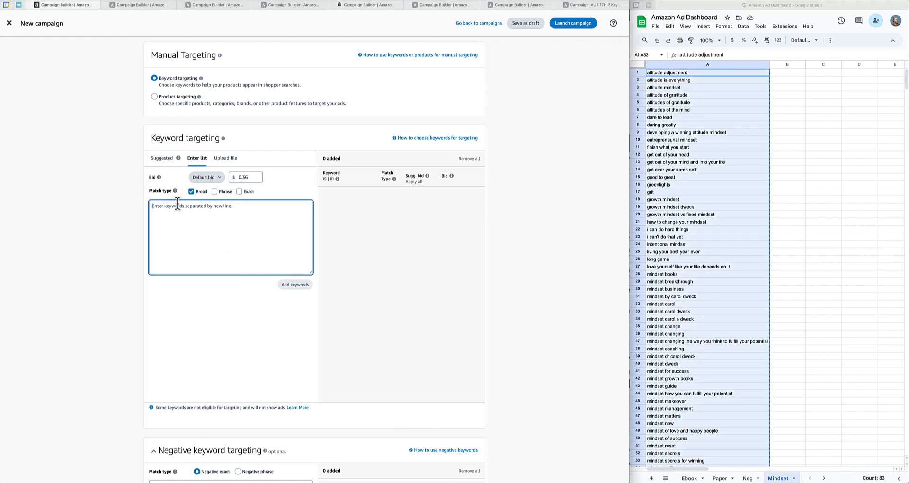
key(ctrl+v)
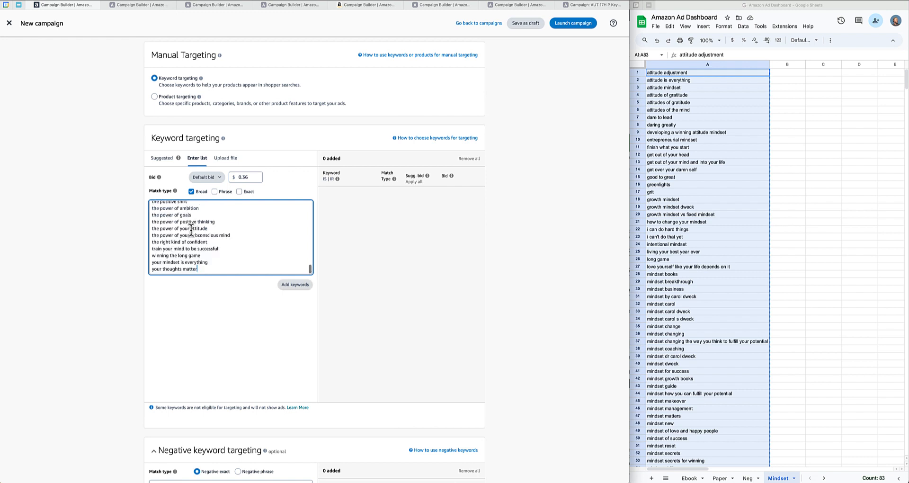
click(295, 286)
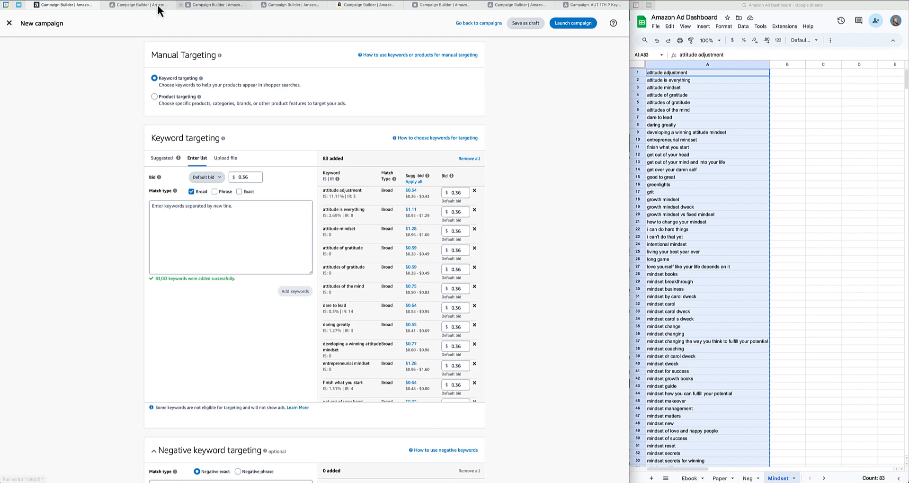
- Go to the UK campaign, switch it to manual keyword targeting and choose to enter the keywords as a list
click(142, 6)
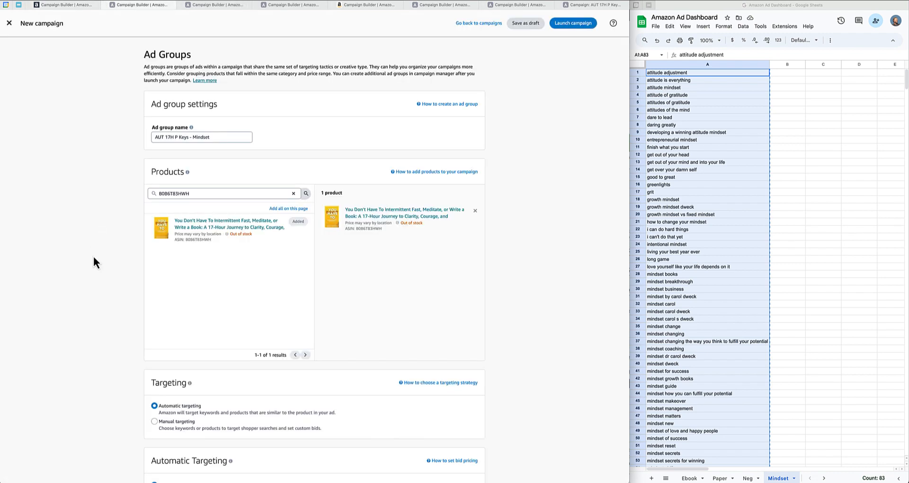
scroll(93, 256, down, 6)
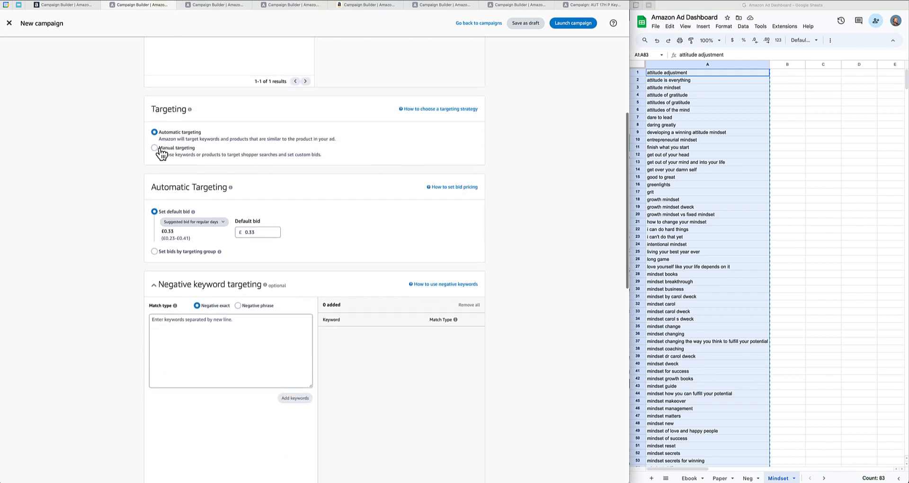
click(160, 148)
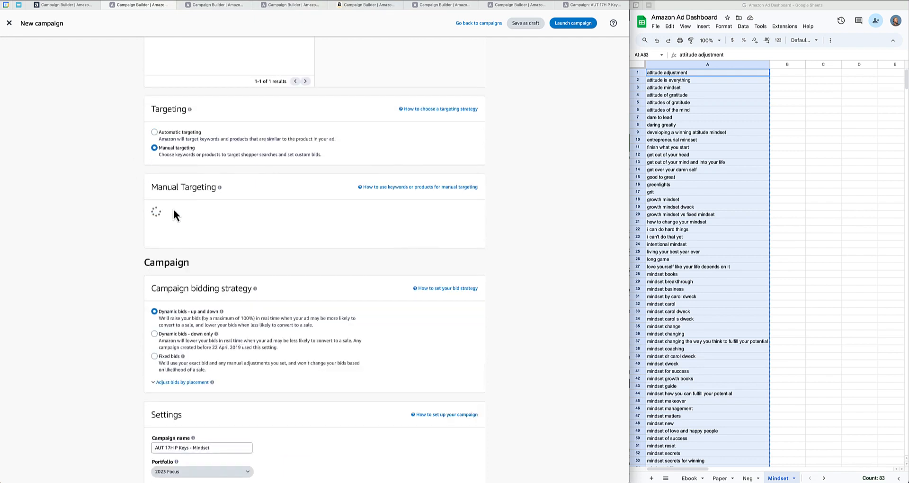
scroll(126, 254, down, 3)
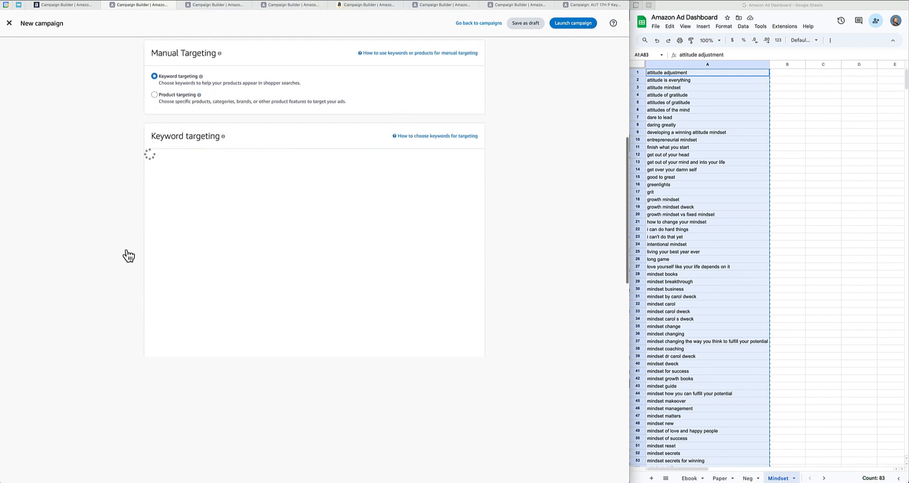
scroll(129, 256, down, 1)
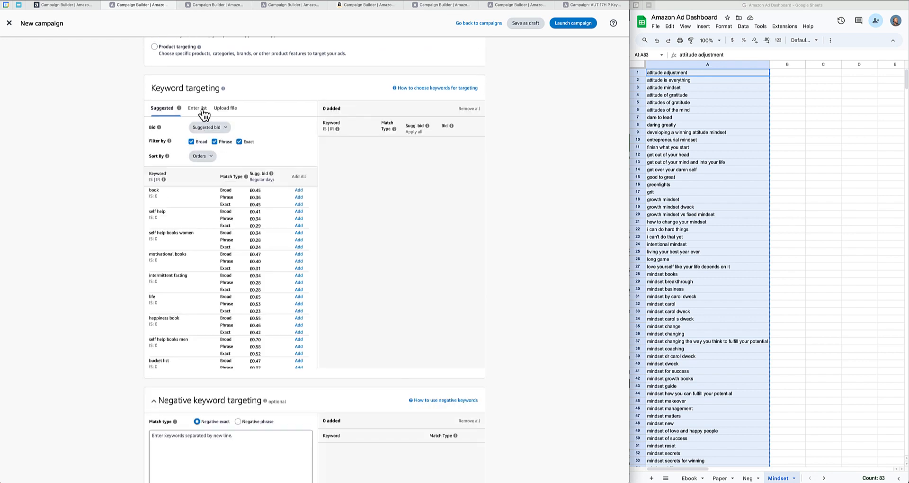
click(203, 110)
- Set the UK campaign's default bid to £0.36 and add the copied mindset keywords with Broad, Phrase and Exact matching
click(207, 128)
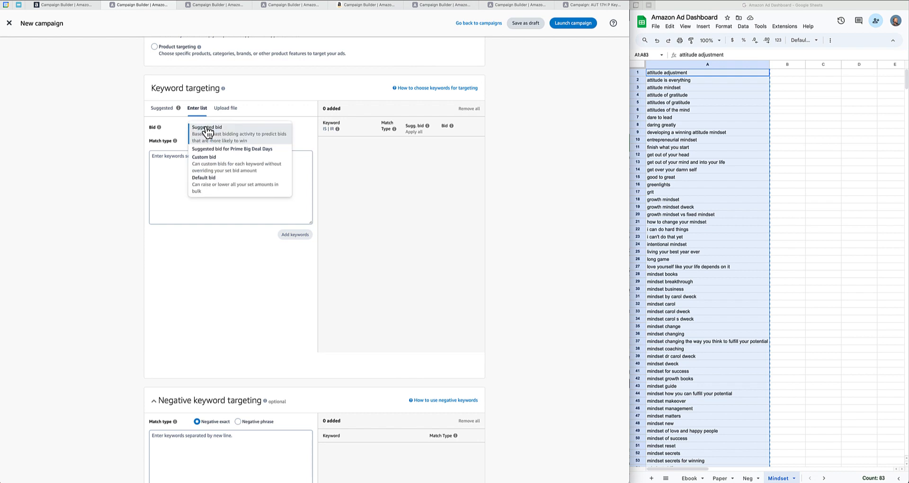
click(209, 186)
double_click(255, 128)
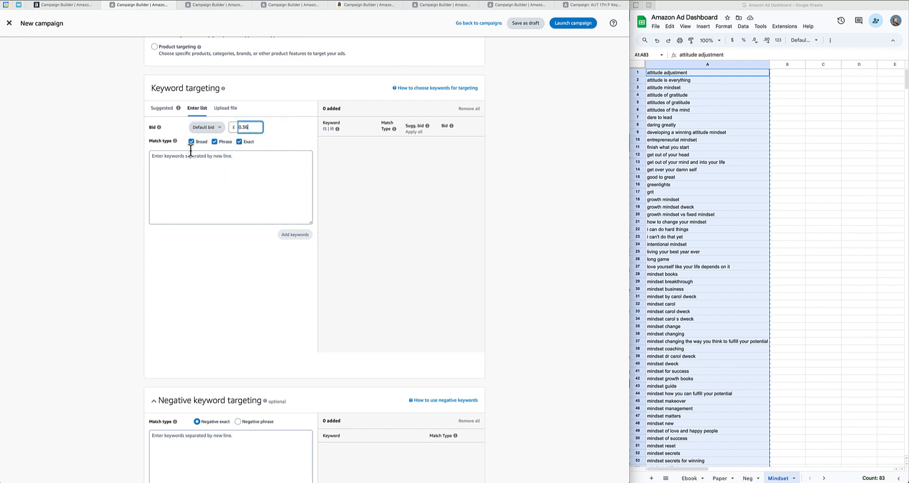
click(177, 163)
key(ctrl+v)
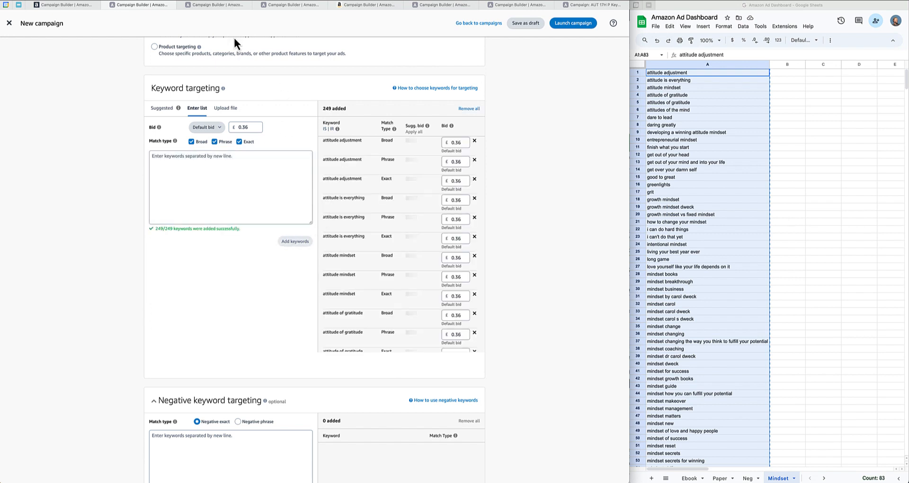
- Go to the German campaign, switch it to manual keyword targeting and choose to enter the keywords as a list
click(210, 5)
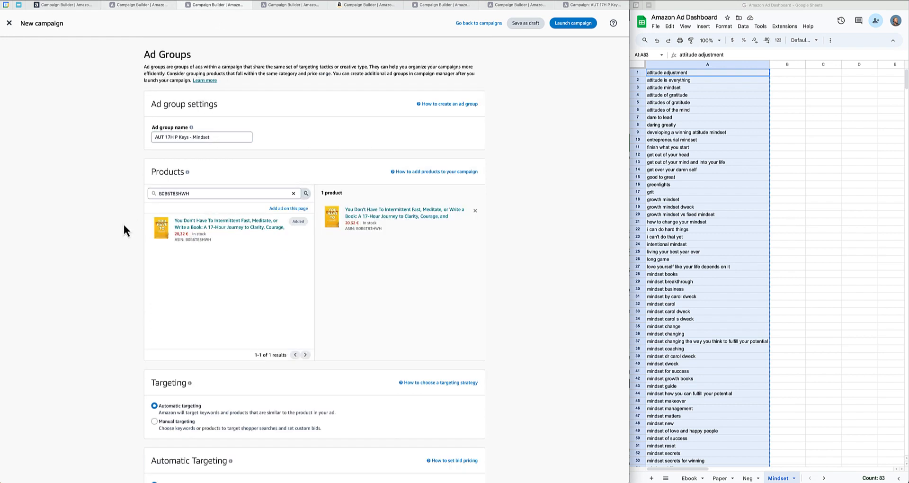
scroll(124, 226, down, 7)
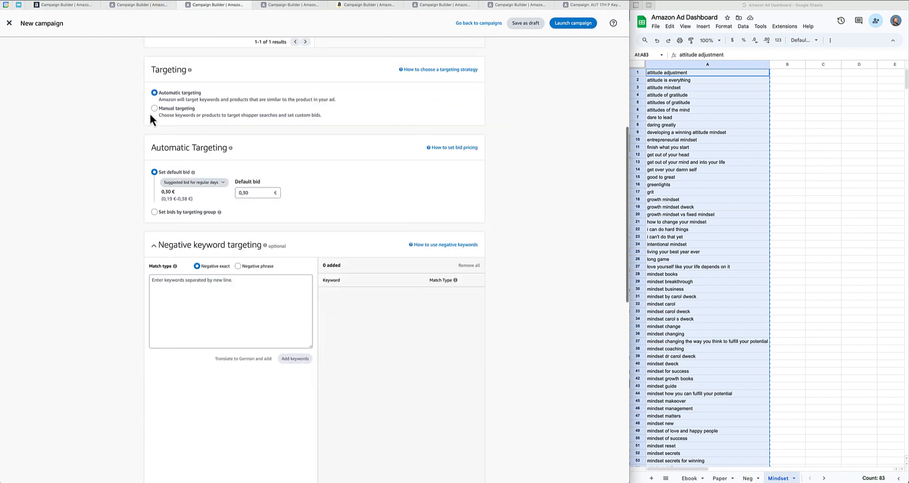
click(154, 109)
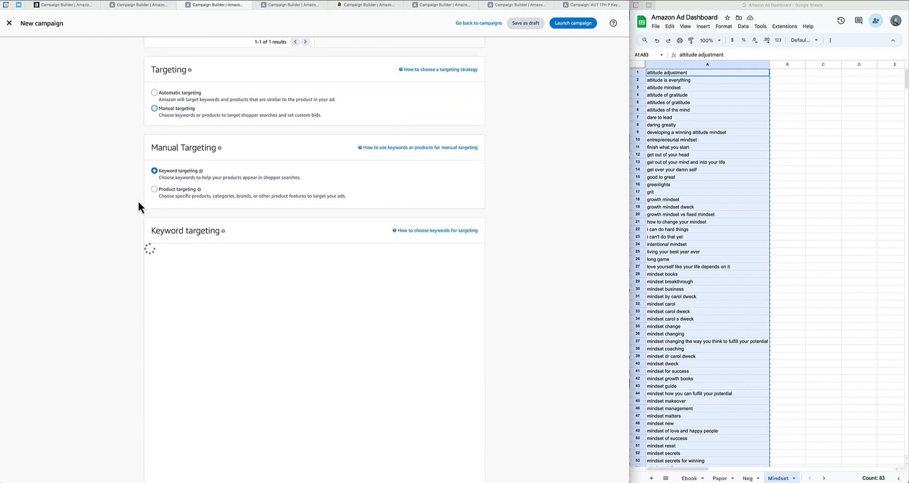
scroll(141, 221, down, 3)
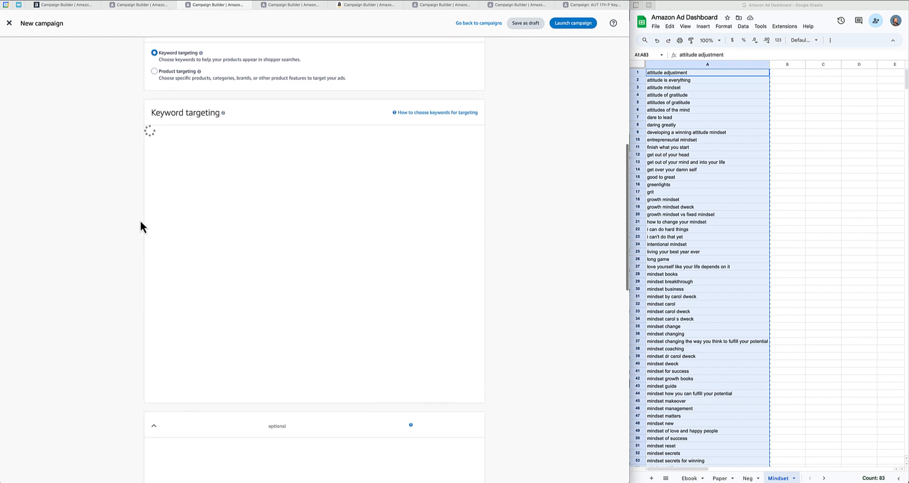
click(199, 121)
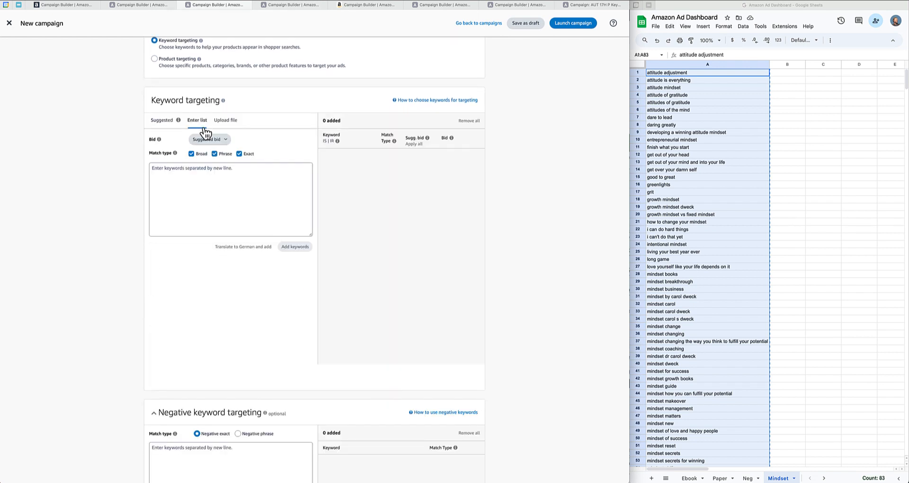
- Set the German campaign's keyword bid to a default bid of 0,36 € and keep only the Broad match type
click(217, 142)
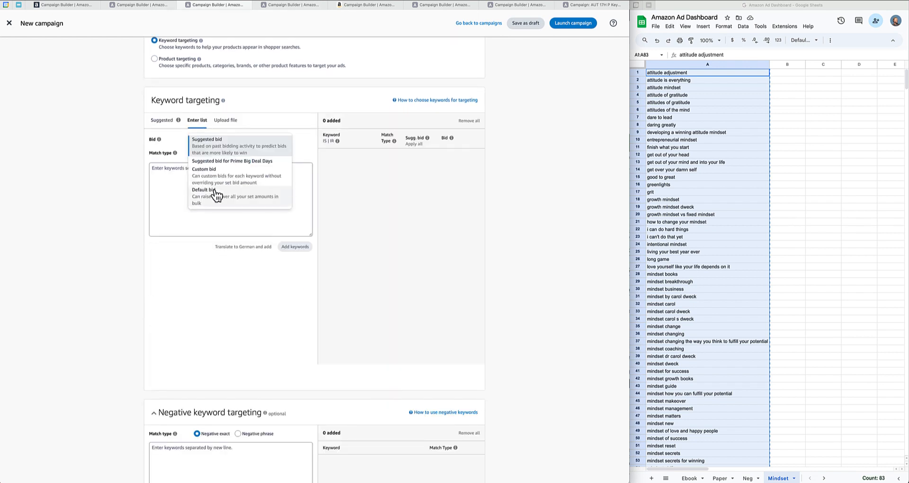
click(215, 195)
click(215, 154)
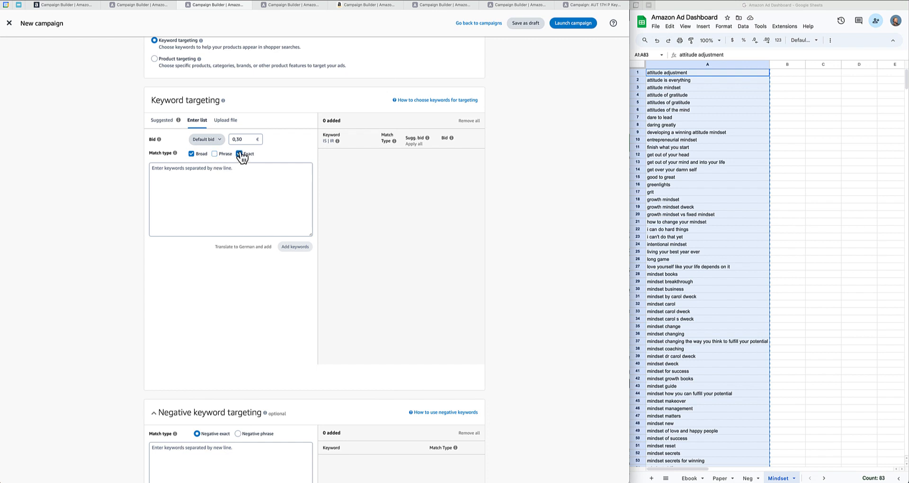
click(247, 139)
- Paste the copied mindset keywords into the German campaign's keyword list and add them without translation
click(164, 183)
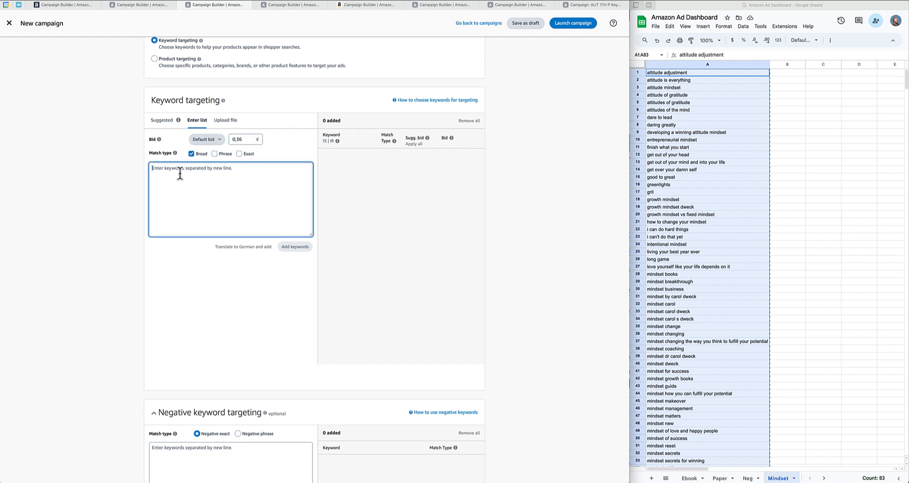
key(ctrl+v)
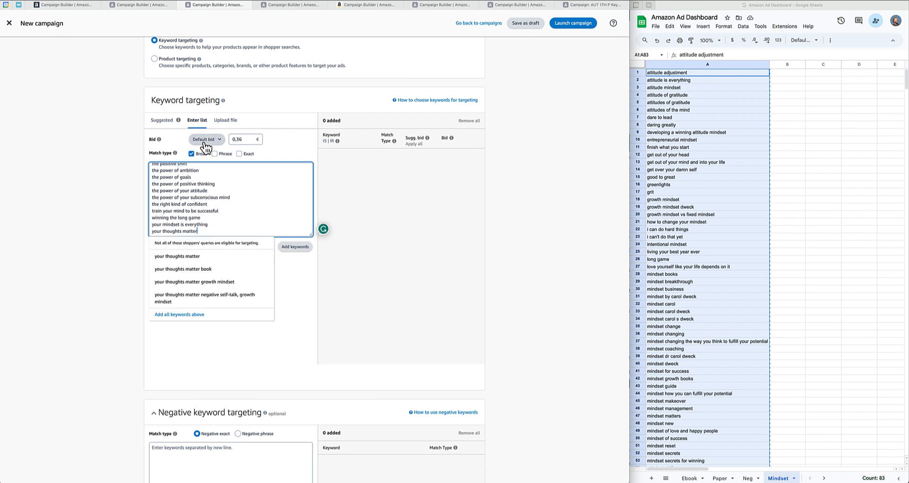
click(296, 247)
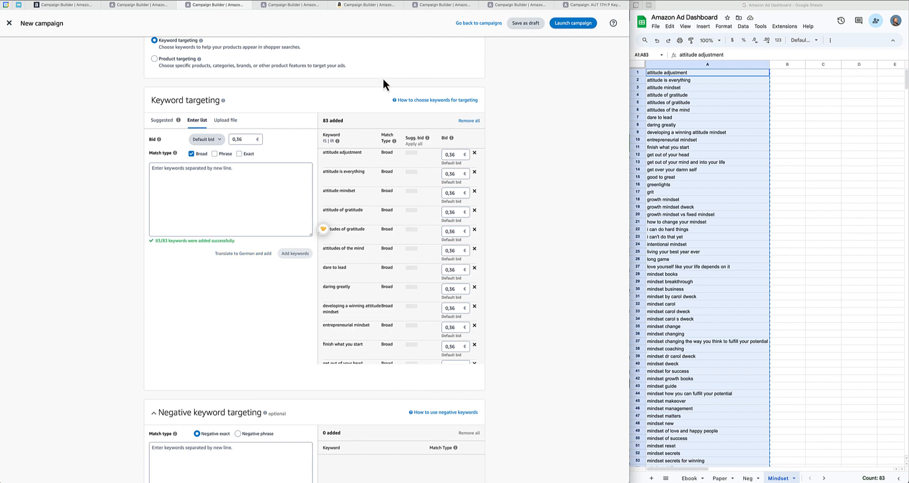
- Go to the French campaign, switch it to manual keyword targeting and choose to enter the keywords as a list
key(ctrl+Tab)
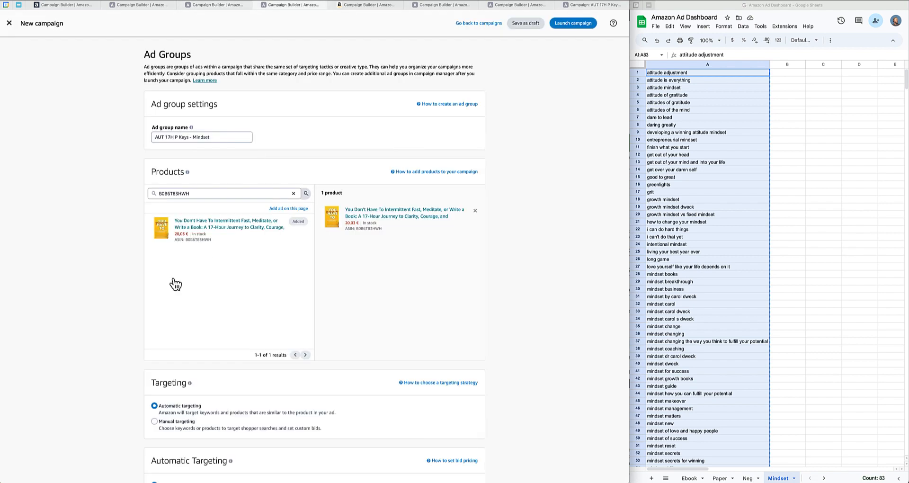
scroll(122, 315, down, 6)
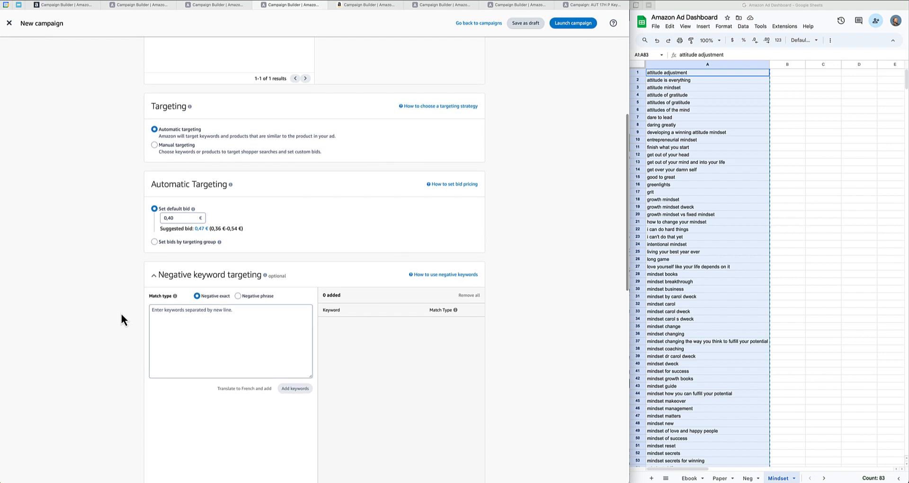
click(154, 146)
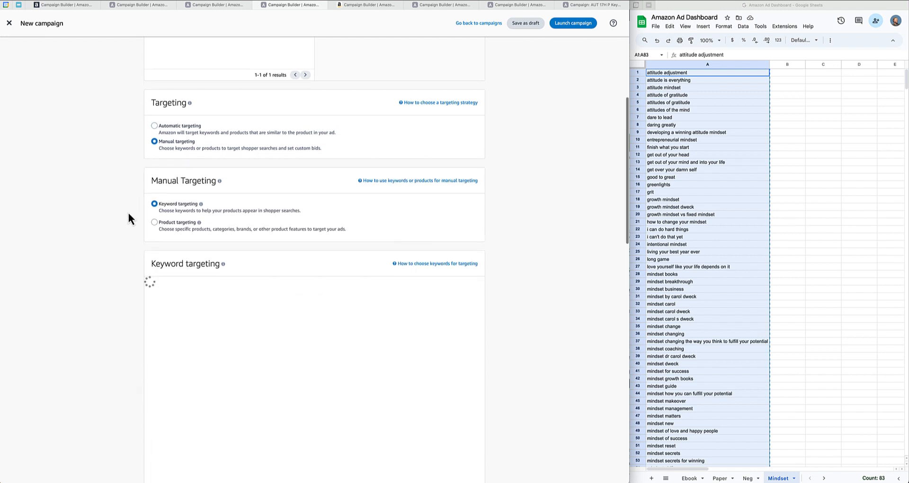
scroll(129, 212, down, 1)
scroll(129, 213, down, 1)
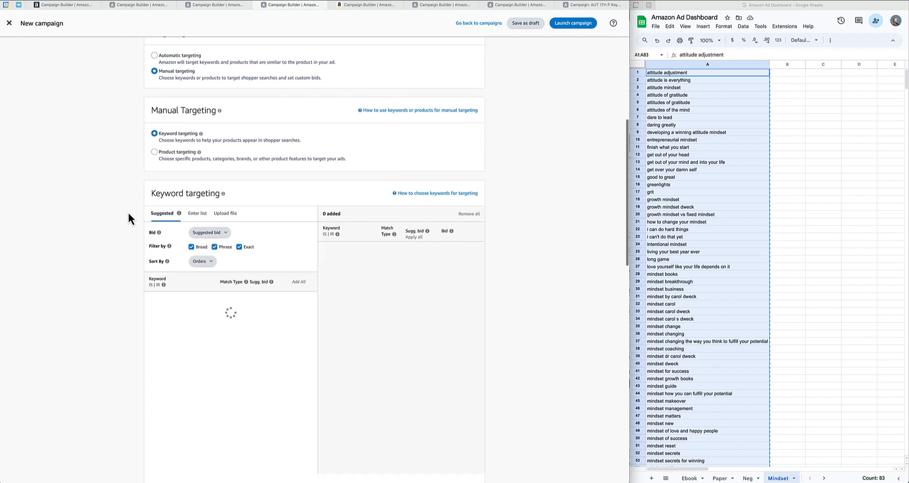
click(196, 187)
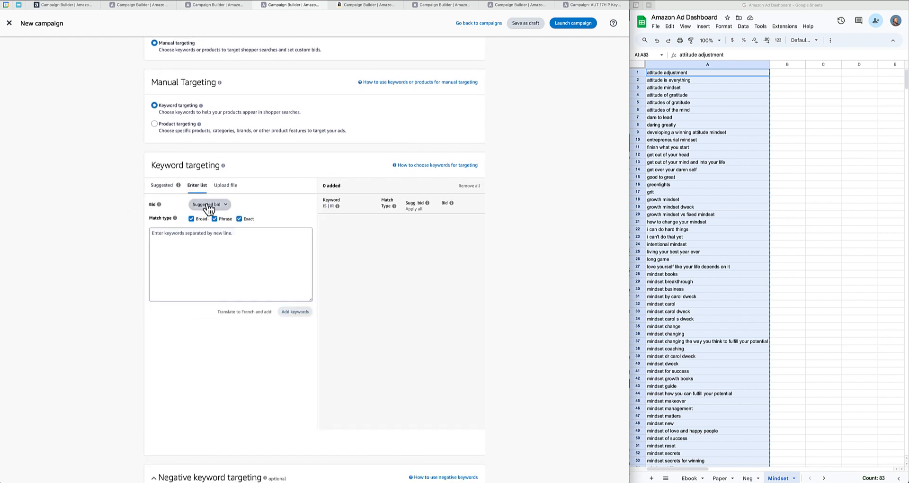
- Set the French campaign's keyword bid to a default bid of 0,36 € and keep only the Broad match type
click(204, 205)
click(211, 252)
click(215, 220)
click(239, 218)
click(244, 204)
key(BackSpace)
key(BackSpace)
text(3)
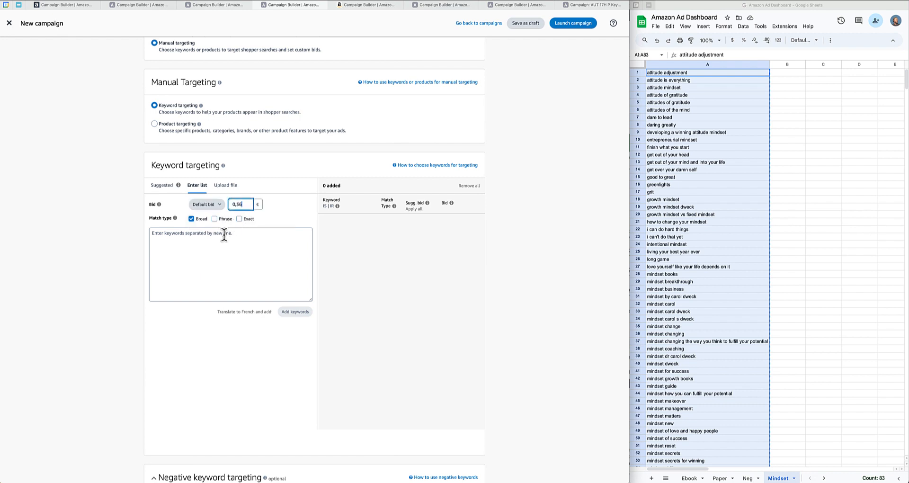
text(6)
- Paste the copied mindset keywords into the French campaign's keyword list and add them without translation
click(216, 239)
key(super+v)
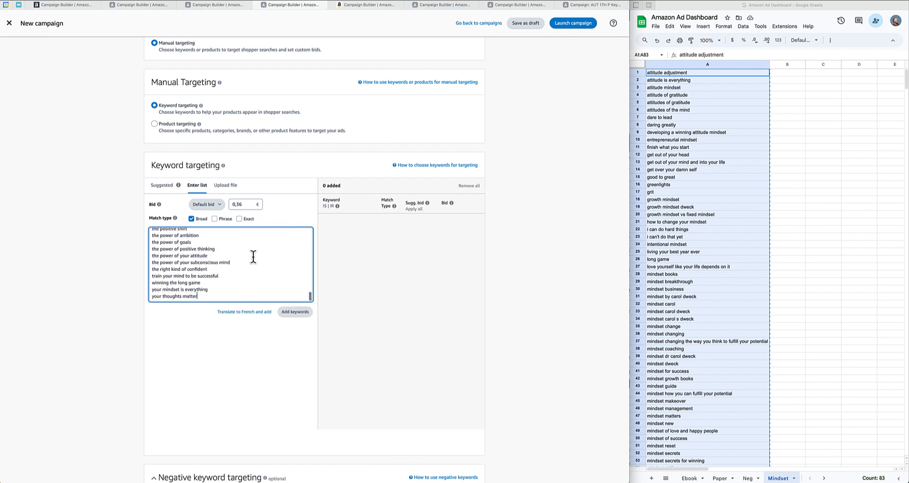
click(298, 315)
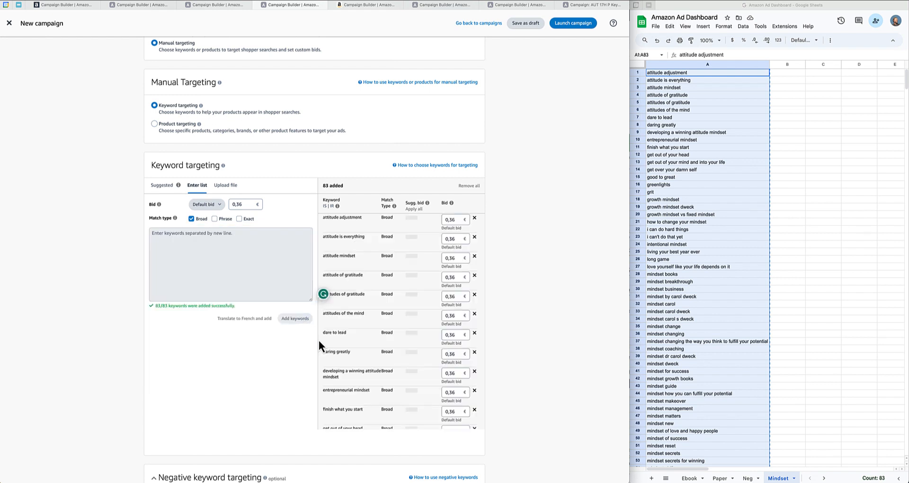
- Go to the Spanish campaign, switch it to manual keyword targeting and choose to enter the keywords as a list
click(370, 6)
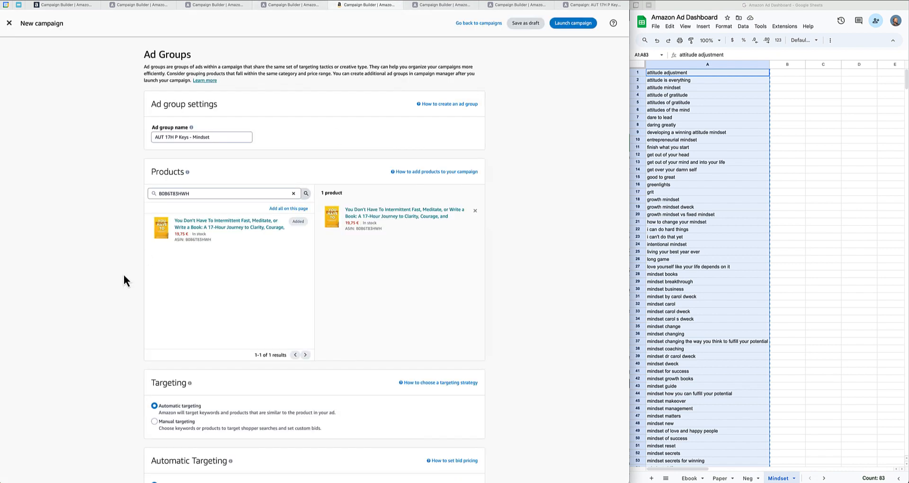
scroll(121, 282, down, 6)
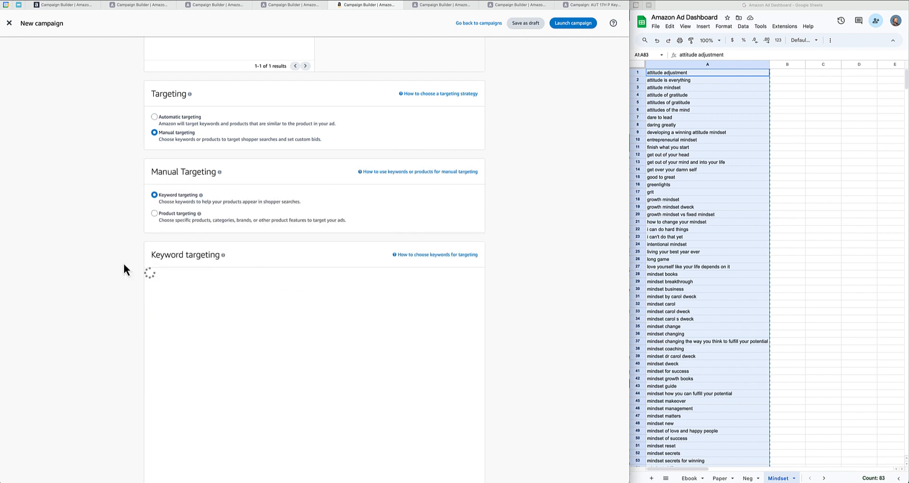
scroll(124, 264, down, 3)
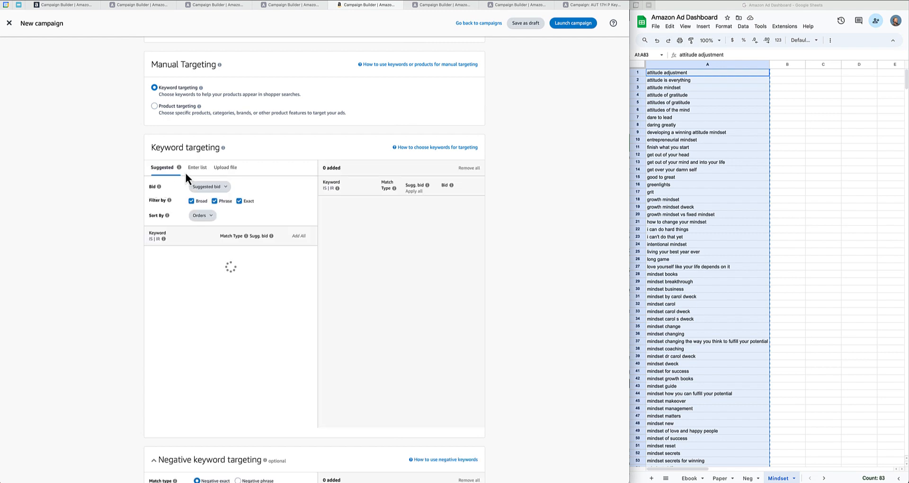
click(198, 168)
- Set the Spanish campaign's keyword bid to a default bid of 0,36 €
click(213, 188)
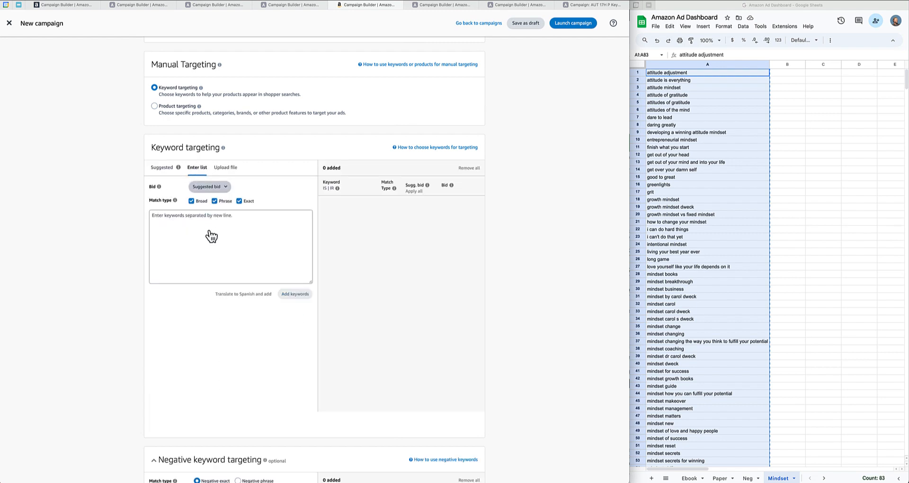
click(209, 240)
click(246, 188)
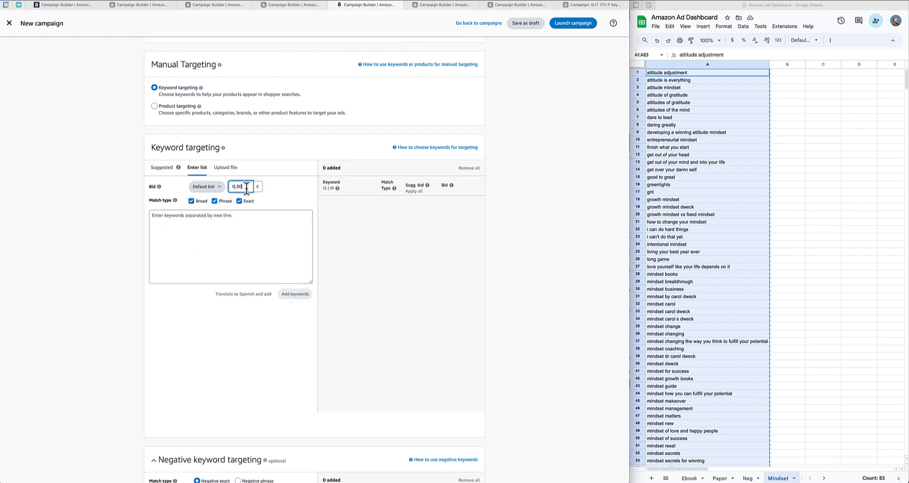
text(6)
- Paste the copied mindset keywords into the Spanish campaign's keyword list and add them without translation
click(193, 227)
key(ctrl+v)
click(297, 295)
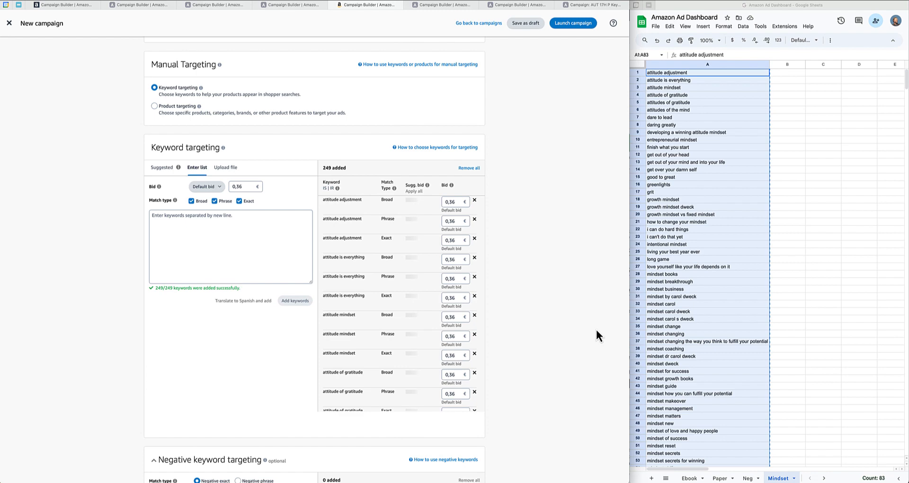
- Go to the Italian campaign, switch it to manual keyword targeting and choose to enter the keywords as a list
click(439, 7)
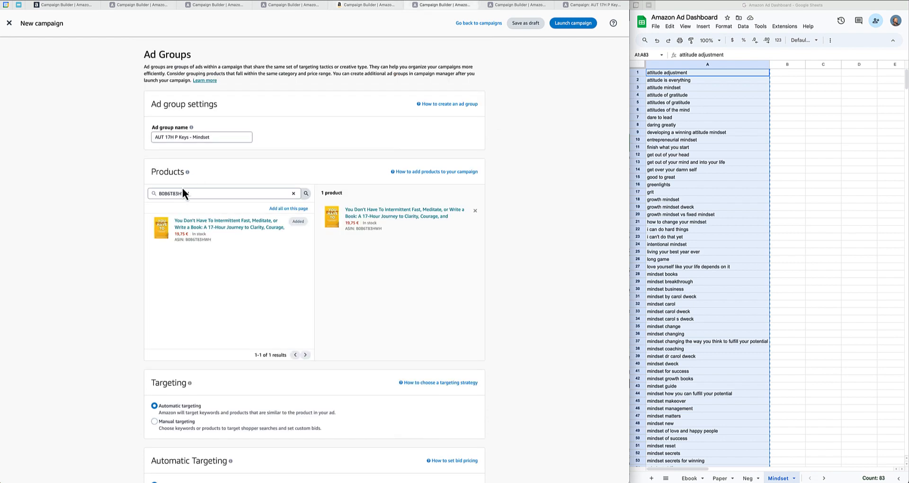
scroll(149, 256, down, 6)
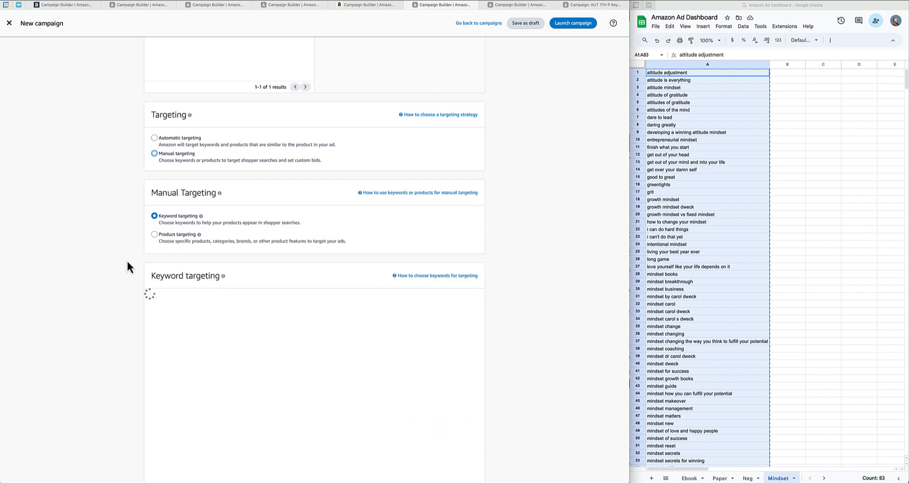
scroll(127, 261, down, 2)
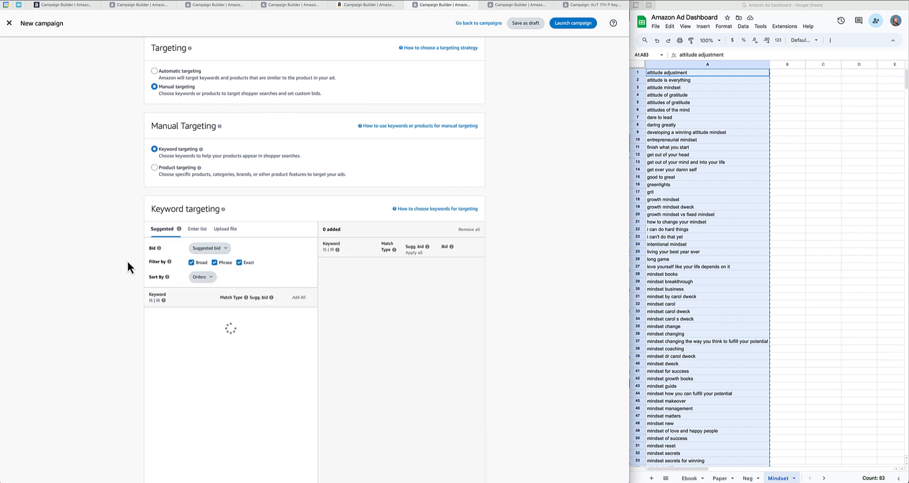
scroll(128, 263, down, 1)
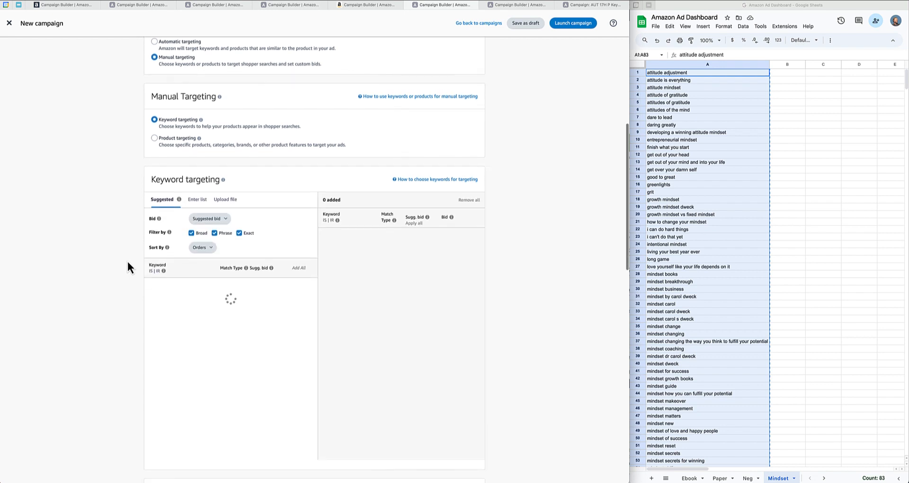
click(196, 192)
- Set the Italian campaign's keyword bid to a default bid of 0,36 € and keep only the Broad match type
click(207, 211)
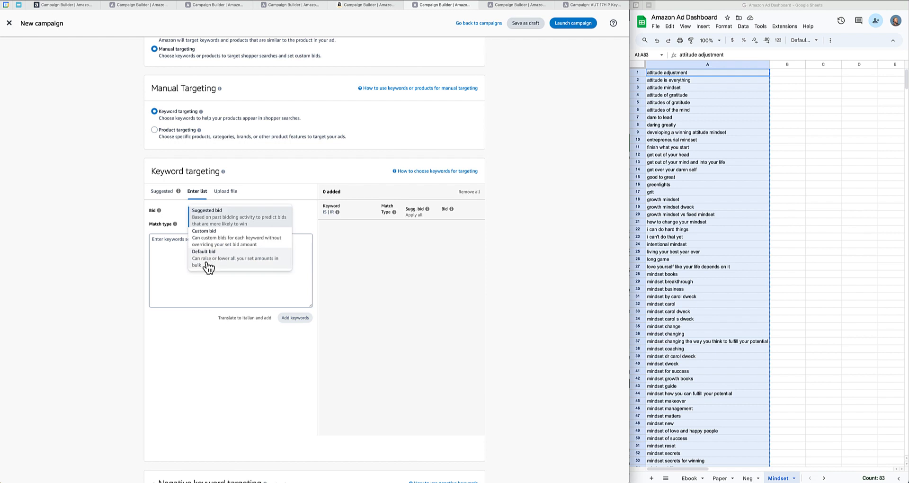
click(205, 263)
click(247, 210)
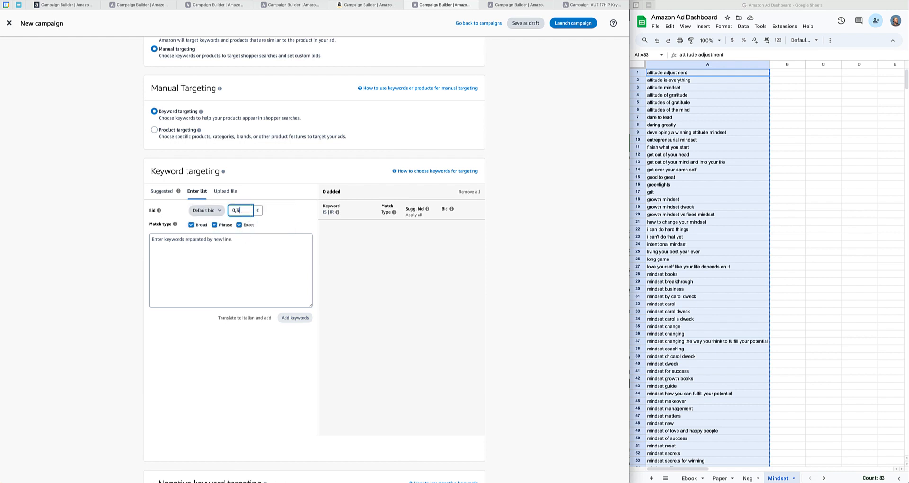
click(215, 225)
click(239, 226)
- Paste the copied mindset keywords into the Italian campaign's keyword list and add them without translation
click(230, 243)
key(ctrl+v)
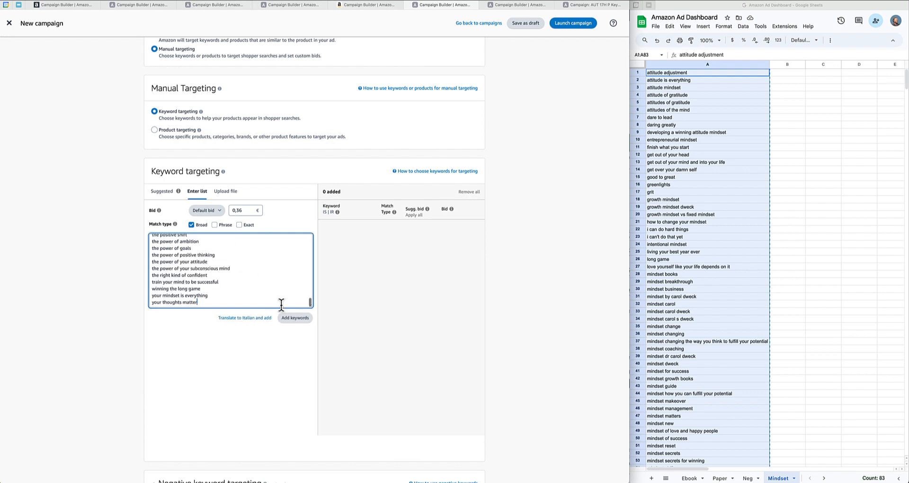
click(300, 320)
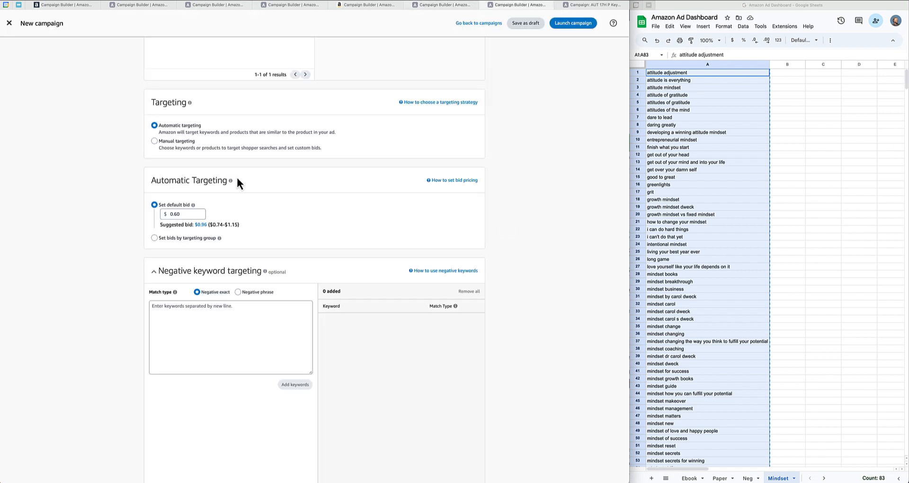
- Go to the dollar campaign after the Italian one, switch it to manual keyword targeting and choose to enter the keywords as a list
click(154, 141)
scroll(129, 199, down, 1)
scroll(129, 199, down, 2)
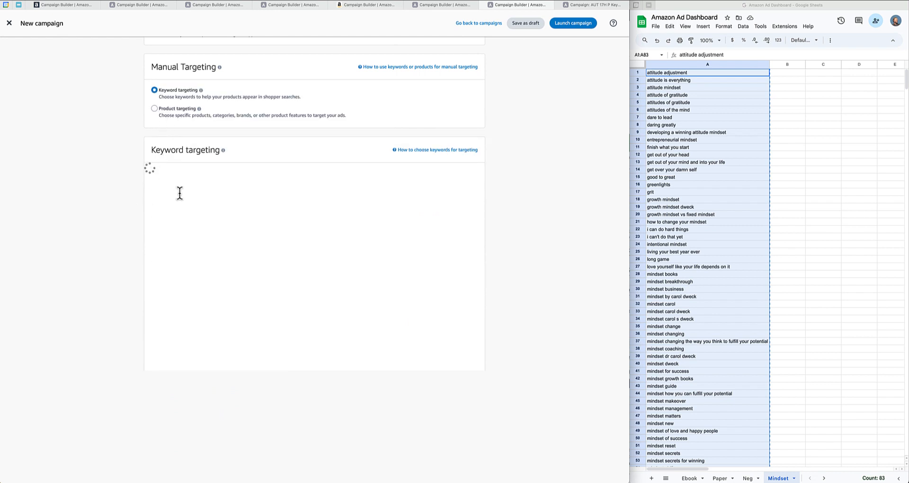
click(198, 173)
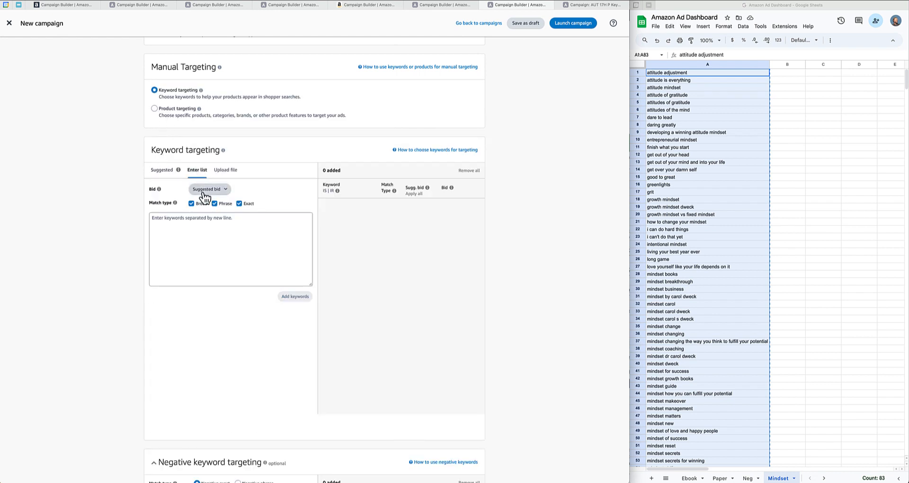
- Set this dollar campaign's keyword bid to a default bid of $0.36 and keep only the Broad match type
click(204, 189)
click(205, 252)
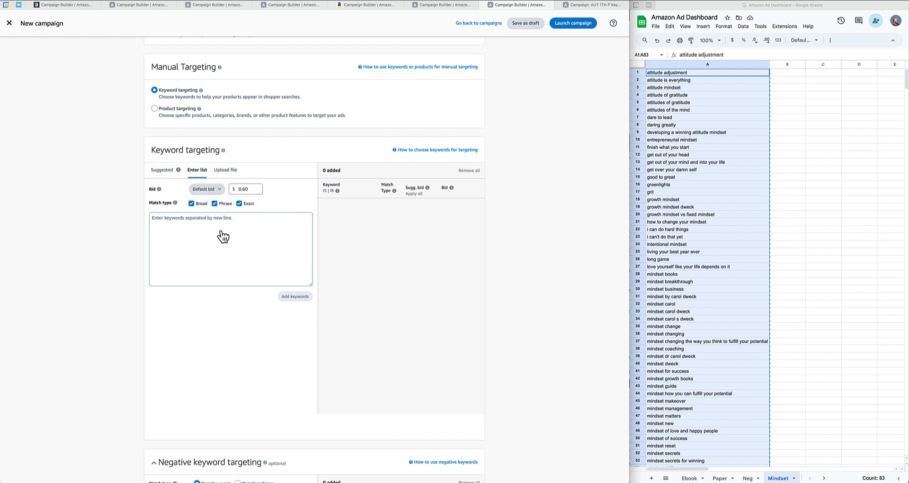
click(253, 189)
click(219, 214)
click(216, 205)
click(240, 205)
- Paste the copied mindset keywords into this dollar campaign's keyword list and add them
click(220, 228)
key(ctrl+v)
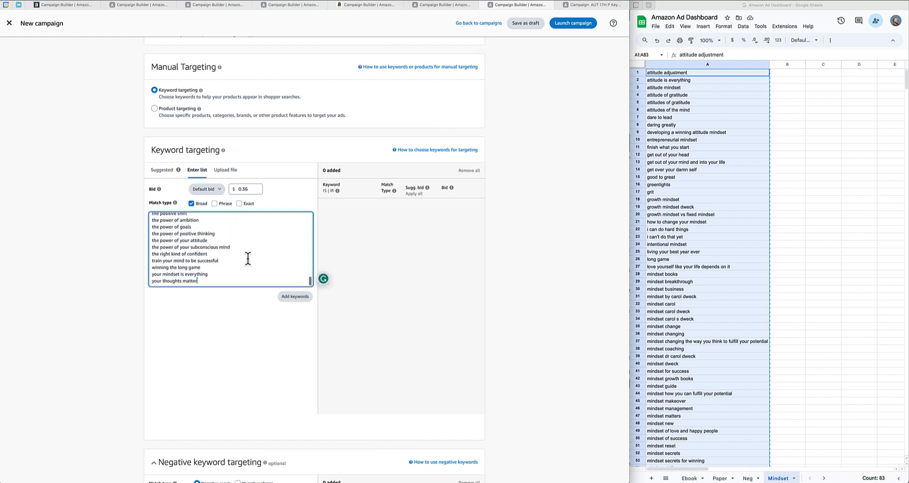
click(289, 297)
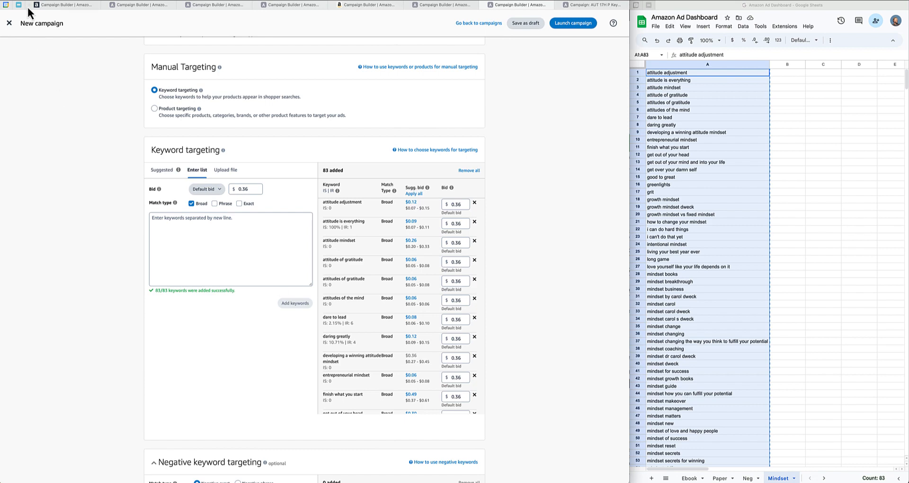
- Return to the first campaign's negative keyword section and copy the negative keywords A1:A42 from the Neg sheet of the Google Sheets dashboard
click(85, 4)
scroll(127, 250, down, 1)
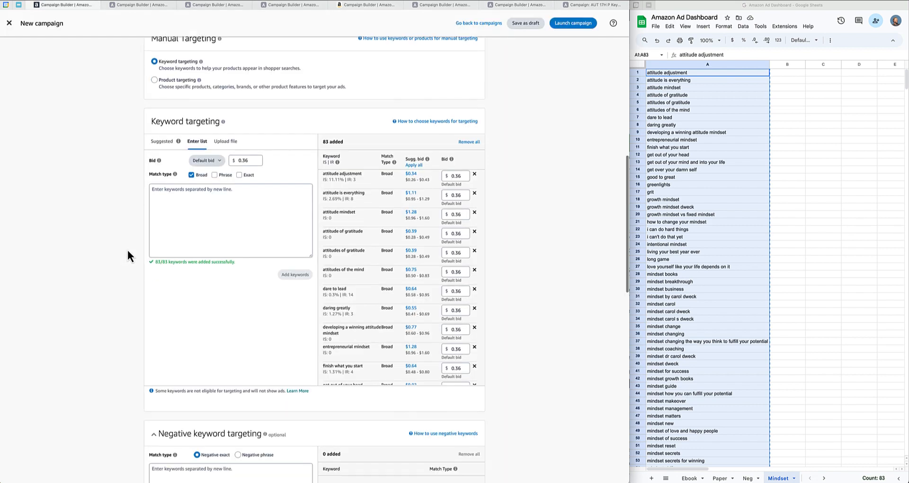
scroll(127, 249, down, 8)
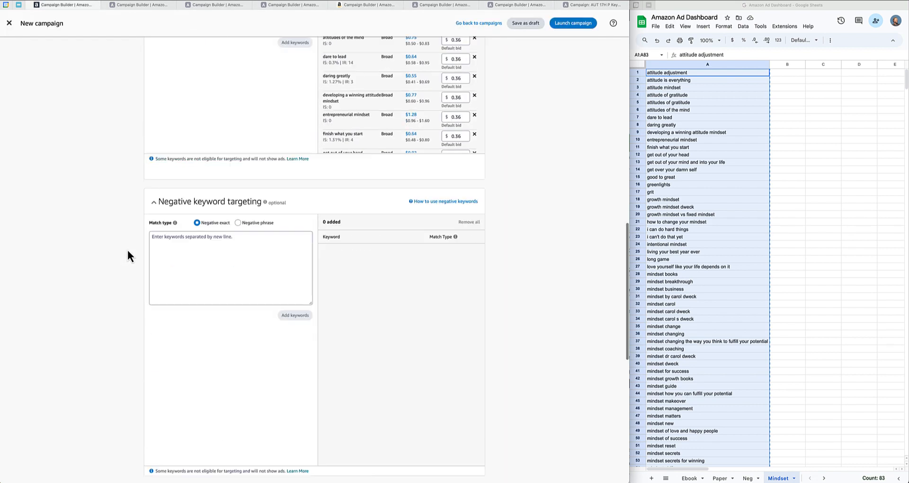
click(747, 230)
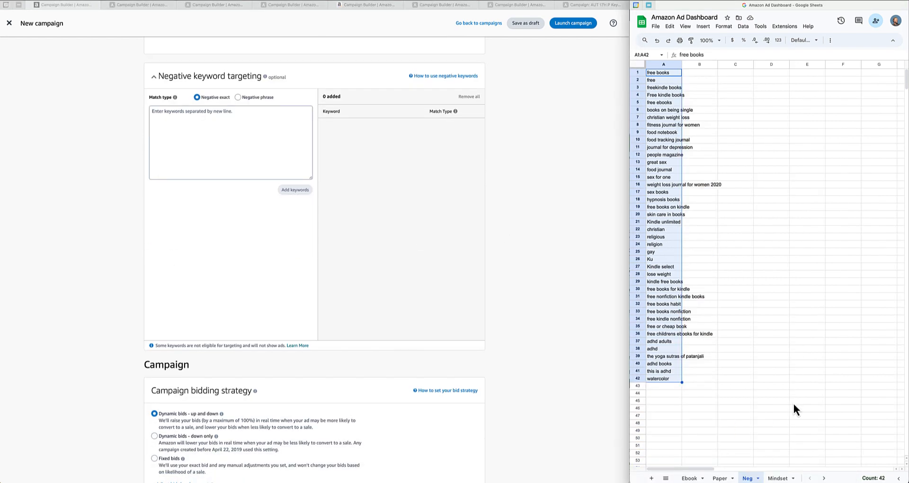
key(ctrl+c)
- Paste the copied negative keywords into the first campaign's negative keyword list and add them as Negative exact
click(189, 123)
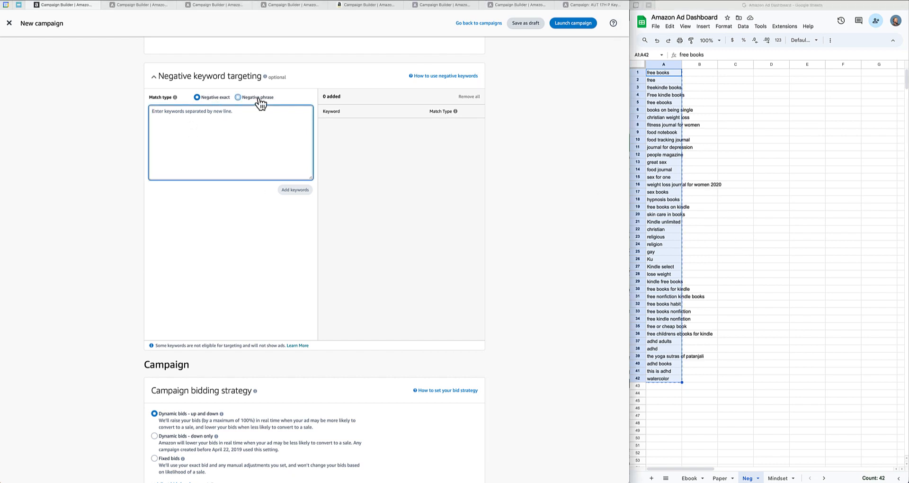
key(ctrl+v)
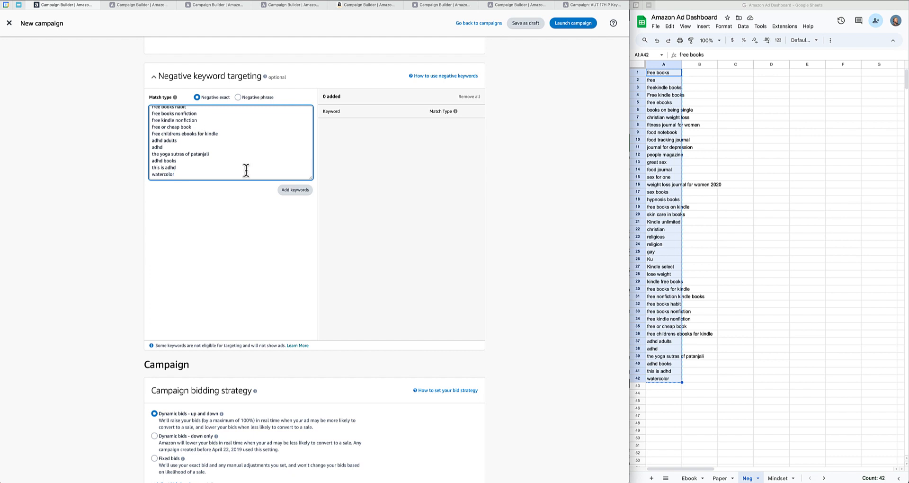
click(287, 194)
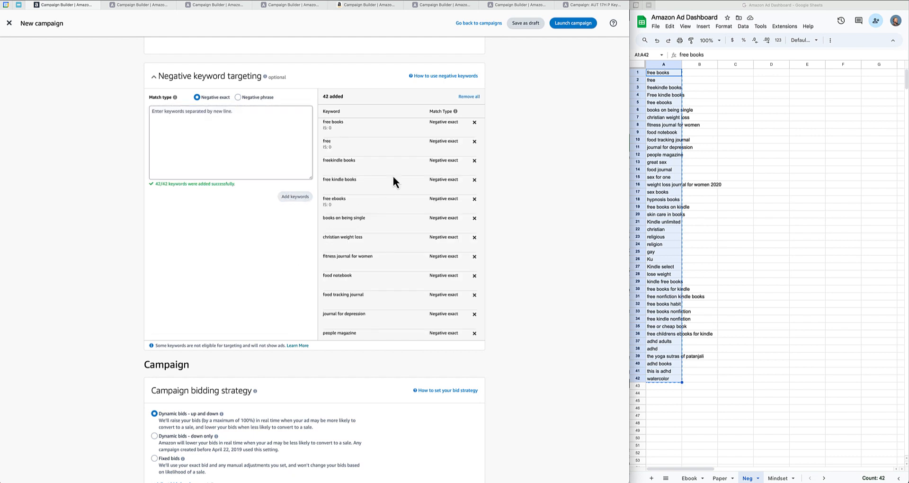
- Go to the UK campaign, paste the copied negative keywords into its negative keyword list and add them as Negative exact
click(137, 5)
scroll(100, 245, down, 6)
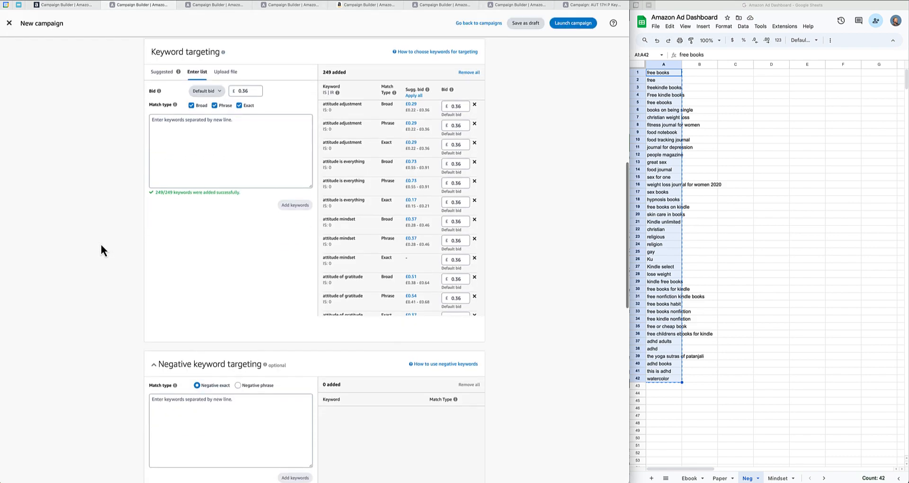
click(189, 165)
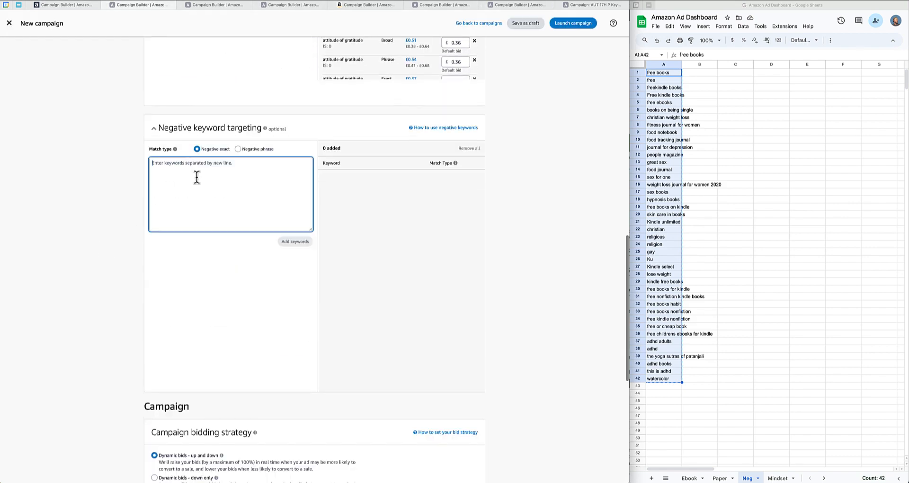
key(ctrl+v)
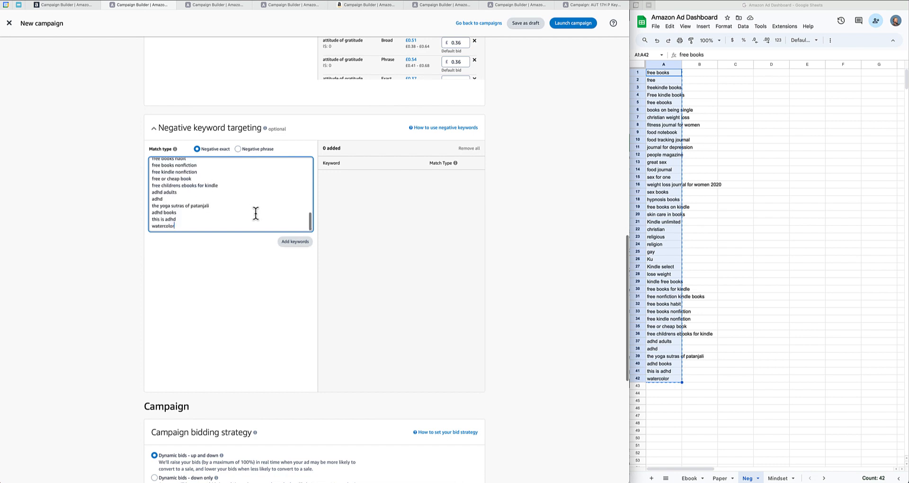
click(296, 243)
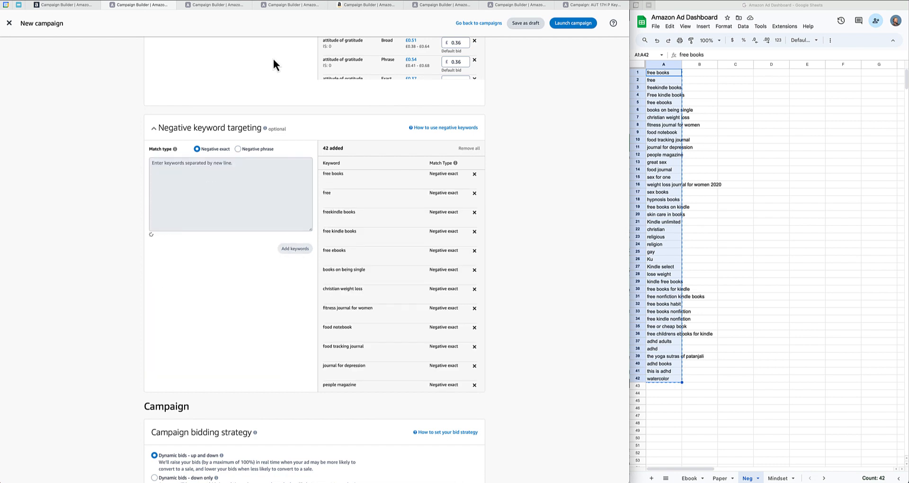
- Go to the German campaign, paste the copied negative keywords and add them as Negative exact without translation
click(200, 5)
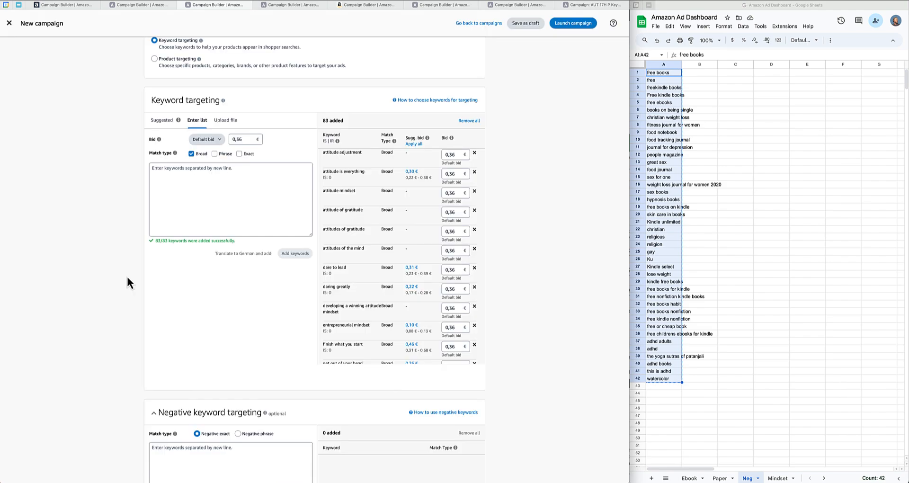
scroll(126, 275, down, 7)
click(224, 112)
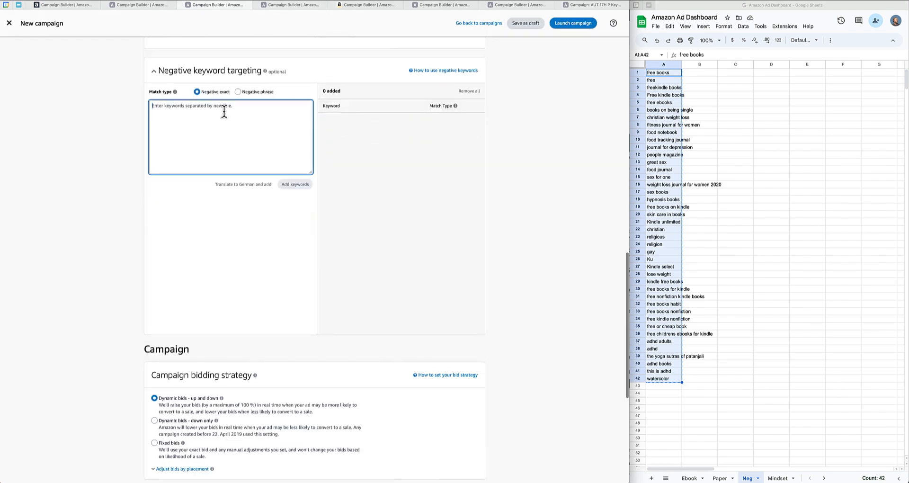
text(free books free freekindle books Free kindle books free ebooks books on being single christian weight loss fitness journal for women food notebook food tracking journal journal for depression people magazine great sex food journal sex for one weight loss journal for women 2020 sex books hypnosis books free books on kindle skin care in books Kindle unlimited christian religious religion gay Ku Kindle select lose weight kindle free books free books for kindle free nonfiction kindle books free books habit free books nonfiction free kindle nonfiction free or cheap book free childrens ebooks for kindle adhd adults adhd the yoga sutras of patanjali adhd books this is adhd watercolor)
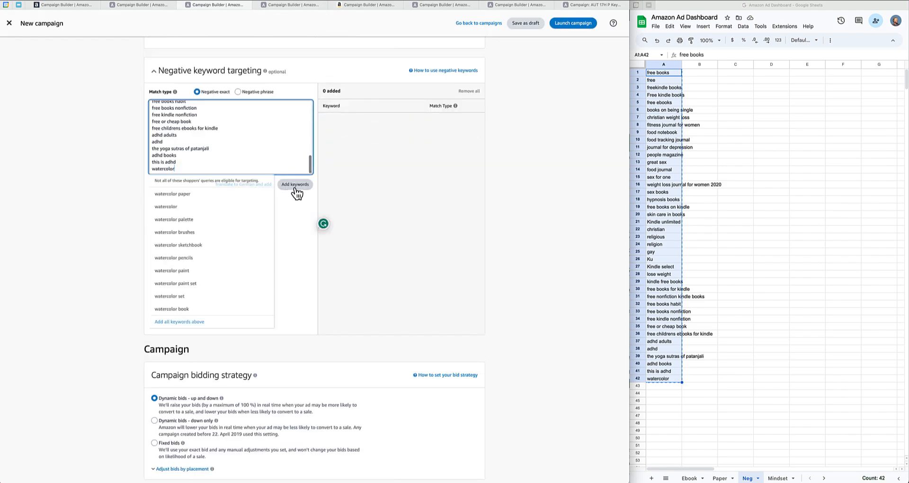
click(295, 185)
- Go to the French campaign, paste the copied negative keywords and add them as Negative exact without translation
click(294, 5)
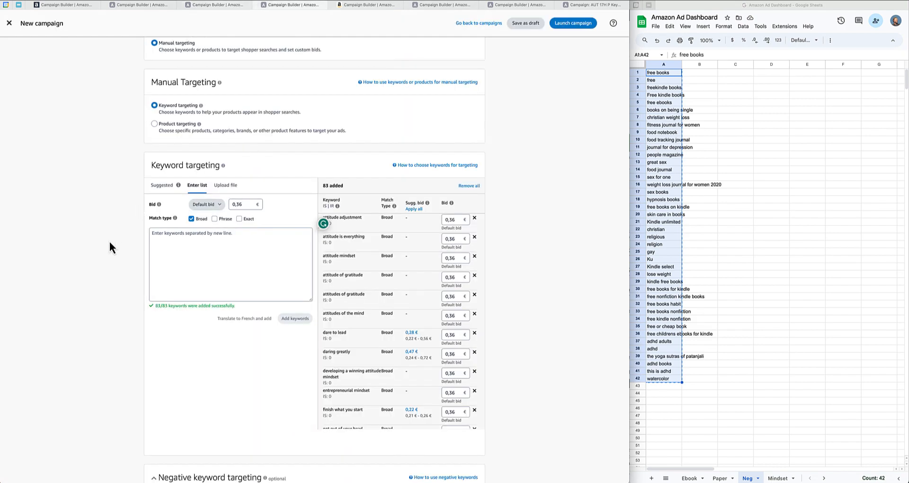
scroll(110, 244, down, 5)
scroll(109, 244, down, 3)
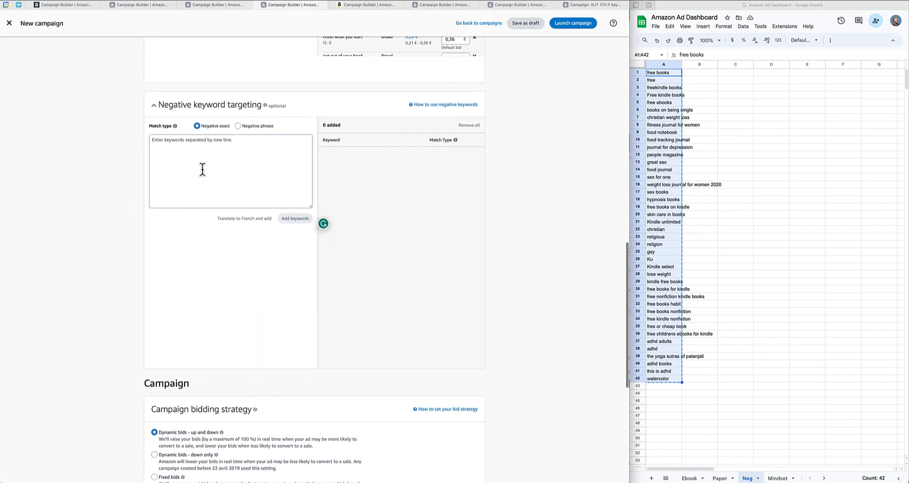
click(203, 170)
text(free books free freekindle books Free kindle books free ebooks books on being single christian weight loss fitness journal for women food notebook food tracking journal journal for depression people magazine great sex food journal sex for one weight loss journal for women 2020 sex books hypnosis books free books on kindle skin care in books Kindle unlimited christian religious religion gay Ku Kindle select lose weight kindle free books free books for kindle free nonfiction kindle books free books habit free books nonfiction free kindle nonfiction free or cheap book free childrens ebooks for kindle adhd adults adhd the yoga sutras of patanjali adhd books this is adhd watercolor)
click(295, 218)
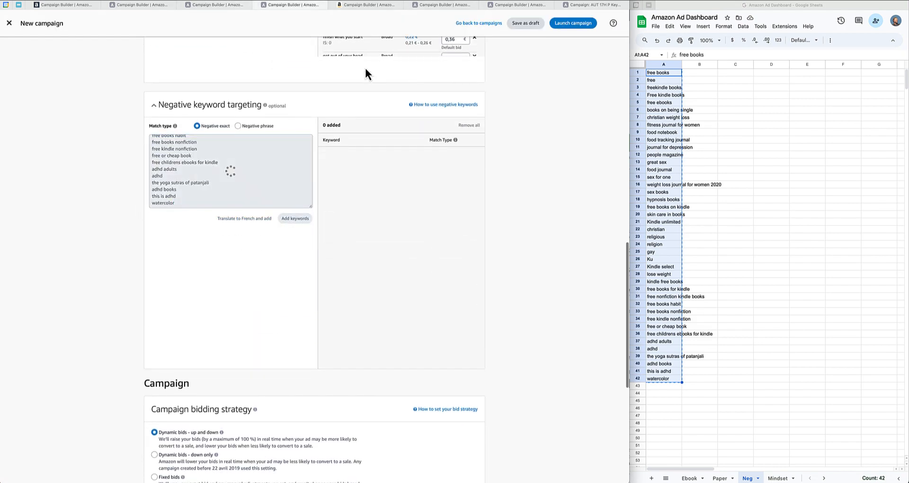
- Go to the Spanish campaign, paste the copied negative keywords and add them as Negative exact without translation
key(ctrl+Tab)
scroll(123, 245, down, 5)
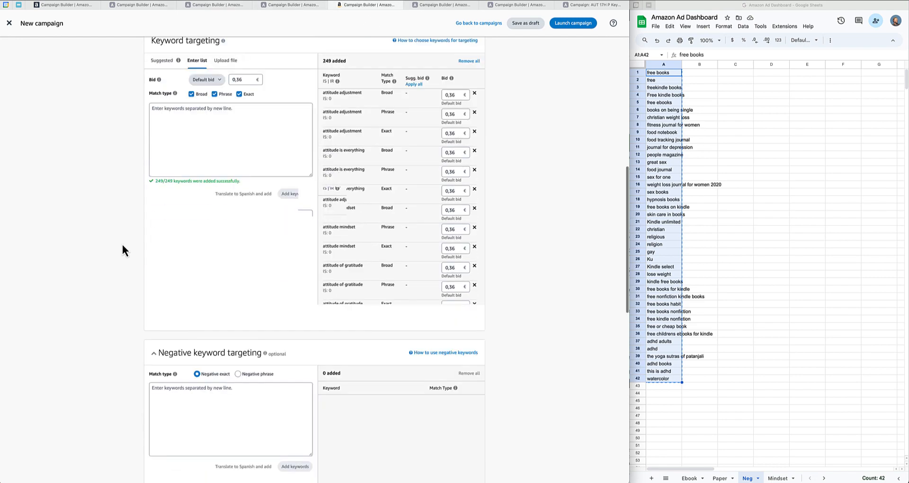
click(166, 213)
text(free books free freekindle books Free kindle books free ebooks books on being single christian weight loss fitness journal for women food notebook food tracking journal journal for depression people magazine great sex food journal sex for one weight loss journal for women 2020 sex books hypnosis books free books on kindle skin care in books Kindle unlimited christian religious religion gay Ku Kindle select lose weight kindle free books free books for kindle free nonfiction kindle books free books habit free books nonfiction free kindle nonfiction free or cheap book free childrens ebooks for kindle adhd adults adhd the yoga sutras of patanjali adhd books this is adhd watercolor)
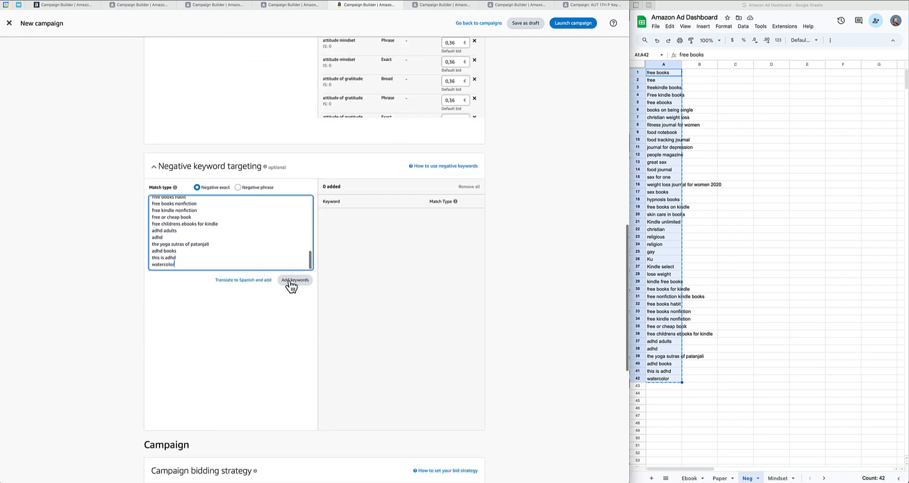
click(295, 280)
- Go to the Italian campaign, paste the copied negative keywords and add them as Negative exact without translation
click(438, 6)
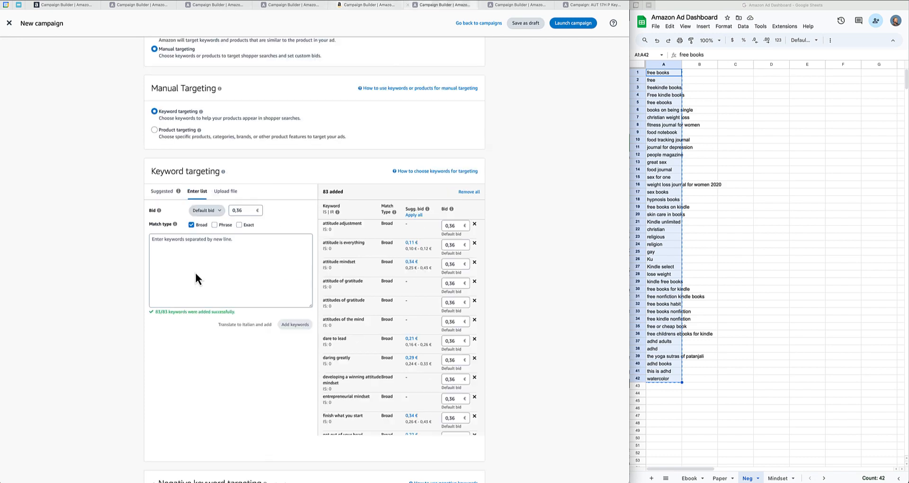
scroll(194, 273, down, 3)
scroll(192, 275, down, 4)
click(240, 263)
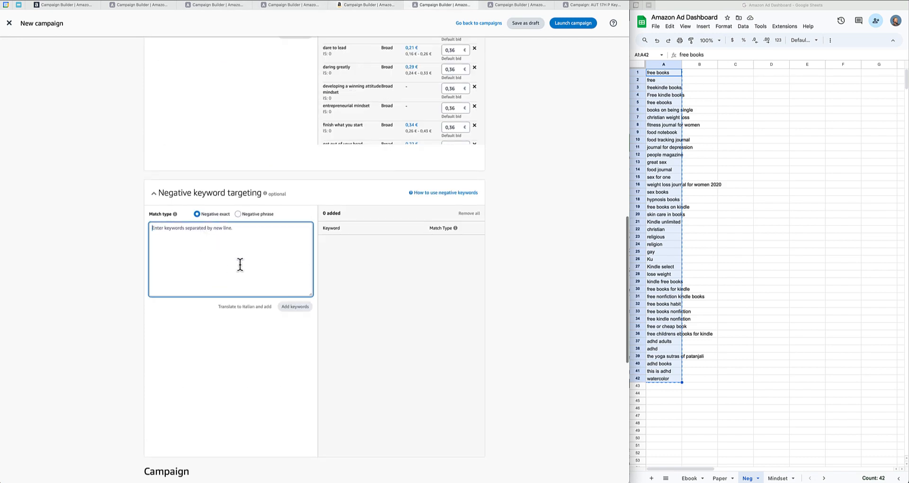
text(free books free freekindle books Free kindle books free ebooks books on being single christian weight loss fitness journal for women food notebook food tracking journal journal for depression people magazine great sex food journal sex for one weight loss journal for women 2020 sex books hypnosis books free books on kindle skin care in books Kindle unlimited christian religious religion gay Ku Kindle select lose weight kindle free books free books for kindle free nonfiction kindle books free books habit free books nonfiction free kindle nonfiction free or cheap book free childrens ebooks for kindle adhd adults adhd the yoga sutras of patanjali adhd books this is adhd watercolor)
click(293, 307)
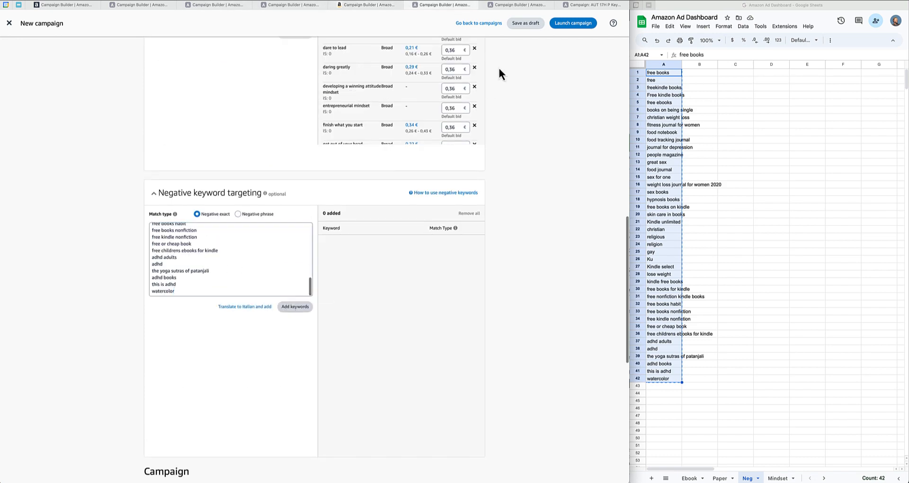
- Go to the dollar-based campaign following the Italian one, paste the copied negative keywords and add them as Negative exact
click(515, 7)
scroll(121, 244, down, 6)
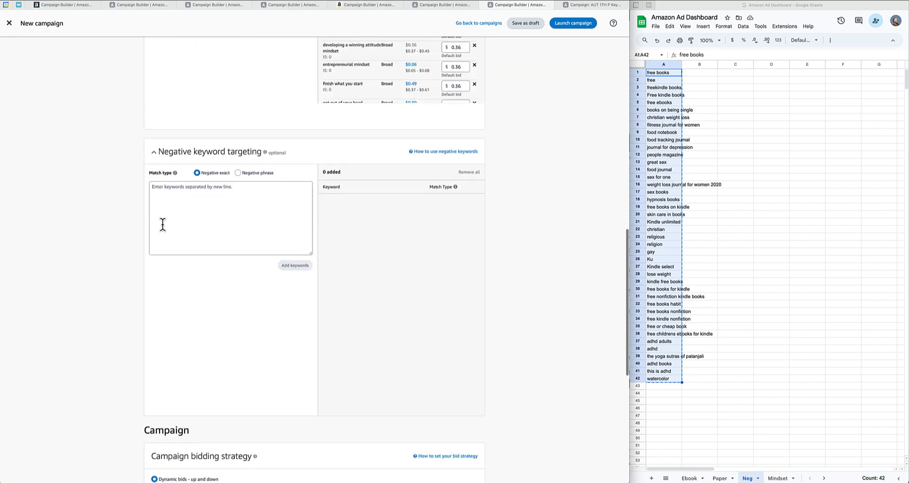
click(206, 211)
click(304, 267)
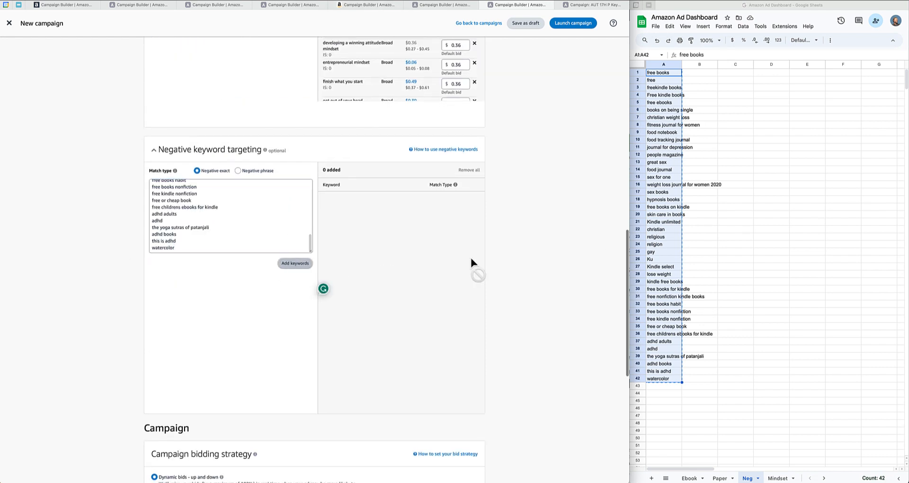
- Return to the United States campaign and set its bidding strategy to Dynamic bids - down only
click(586, 5)
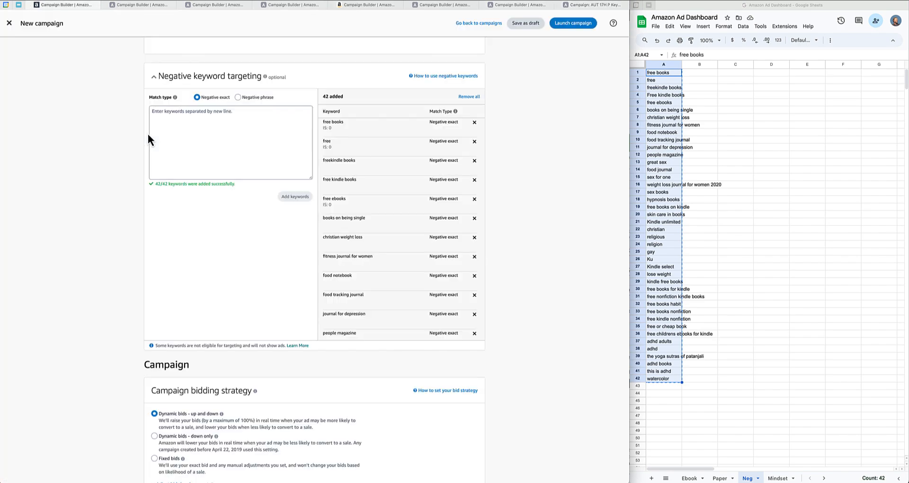
scroll(121, 274, down, 6)
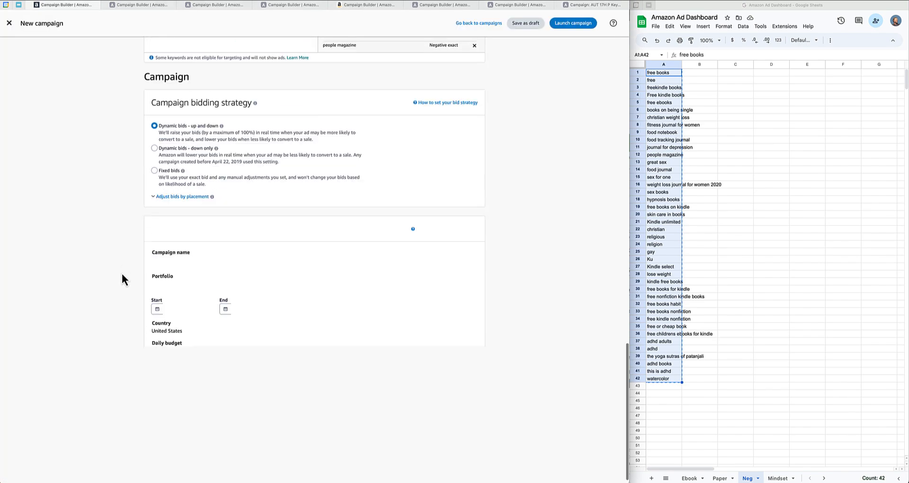
click(154, 148)
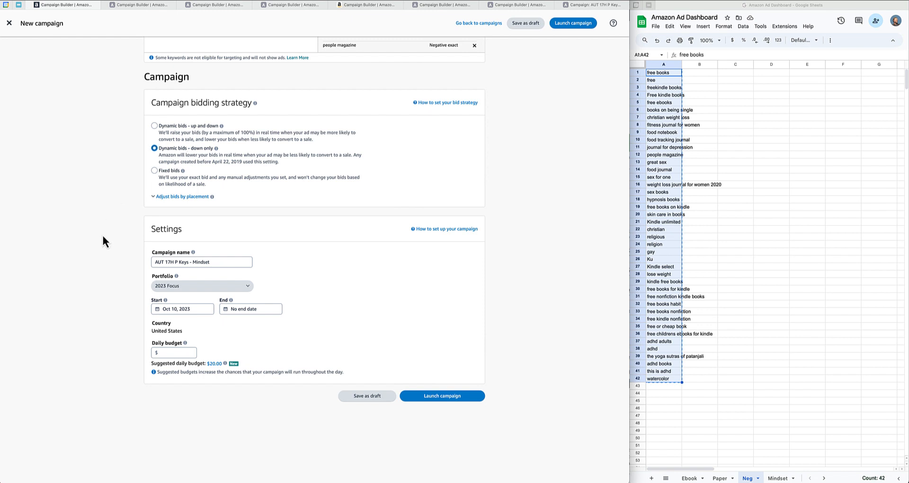
scroll(103, 236, down, 1)
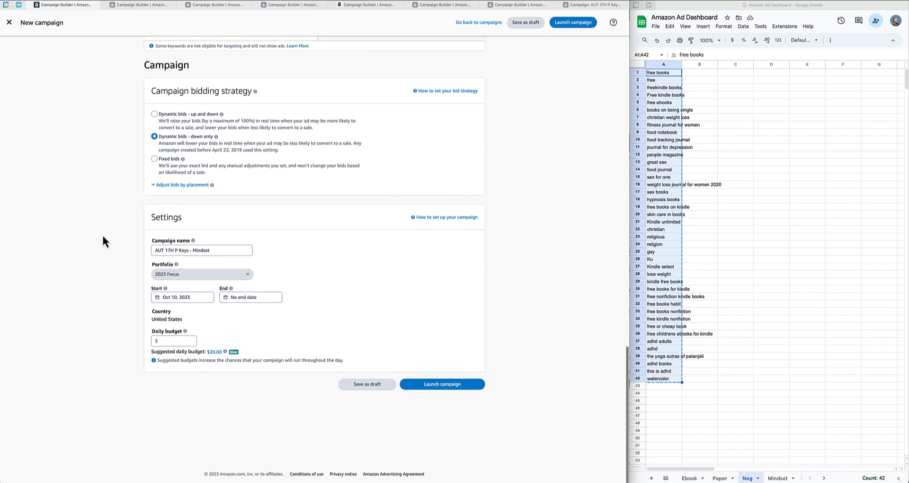
- Set the United States campaign's end date to Nov 1, 2023 and its daily budget to $10
click(242, 298)
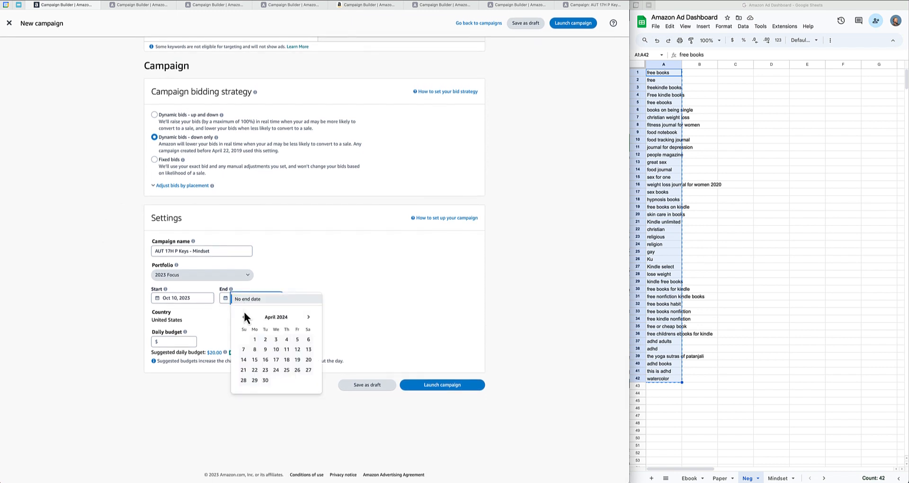
click(244, 317)
click(244, 317)
click(244, 317)
click(244, 316)
click(243, 316)
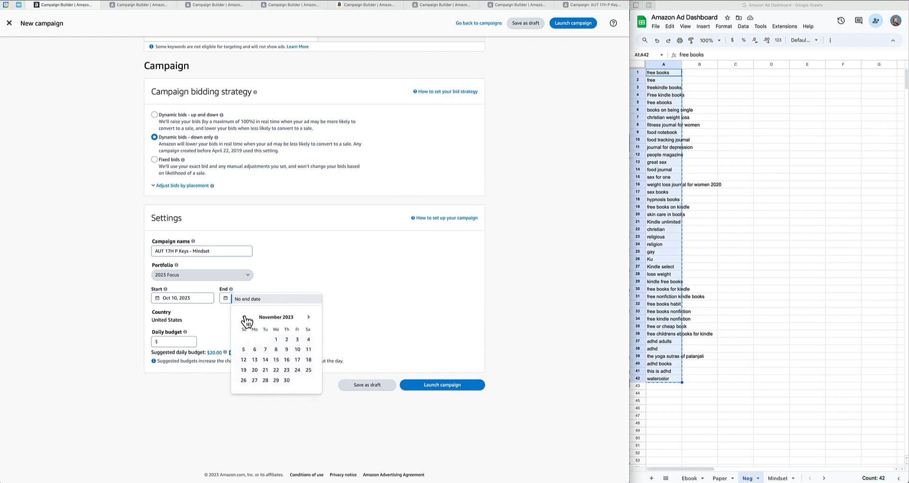
click(275, 340)
click(186, 341)
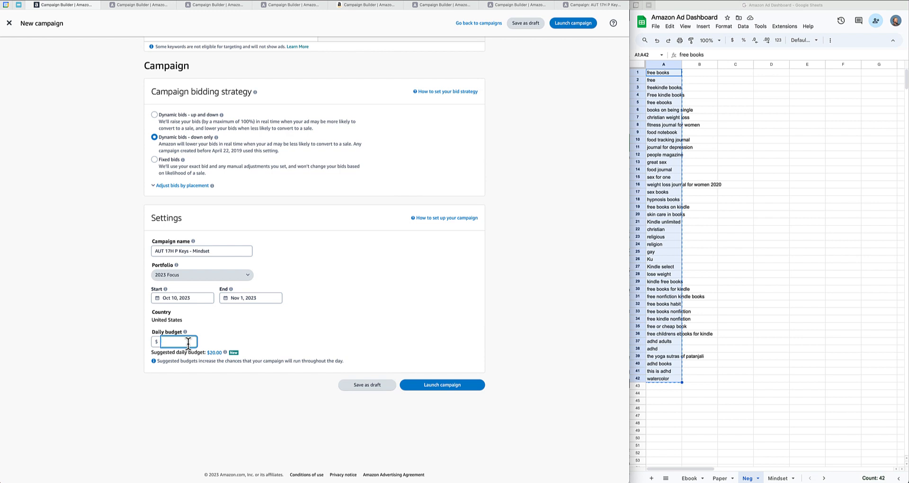
text(10)
click(283, 337)
- Review the United States campaign's keywords, targeting, product and ad group, and launch the campaign
scroll(134, 287, up, 5)
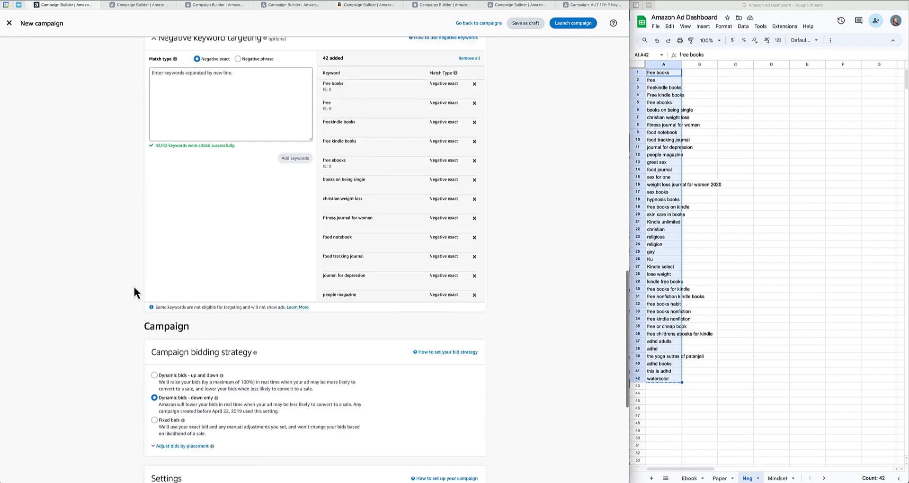
scroll(134, 286, up, 7)
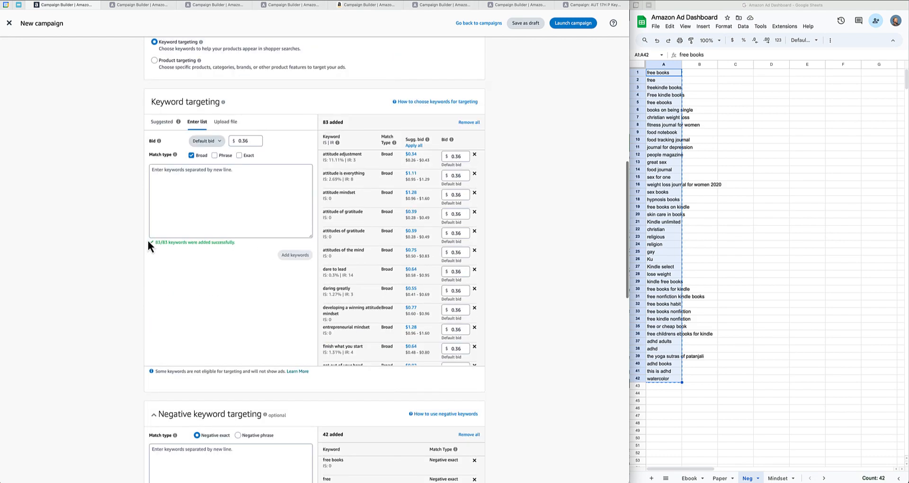
scroll(97, 249, up, 1)
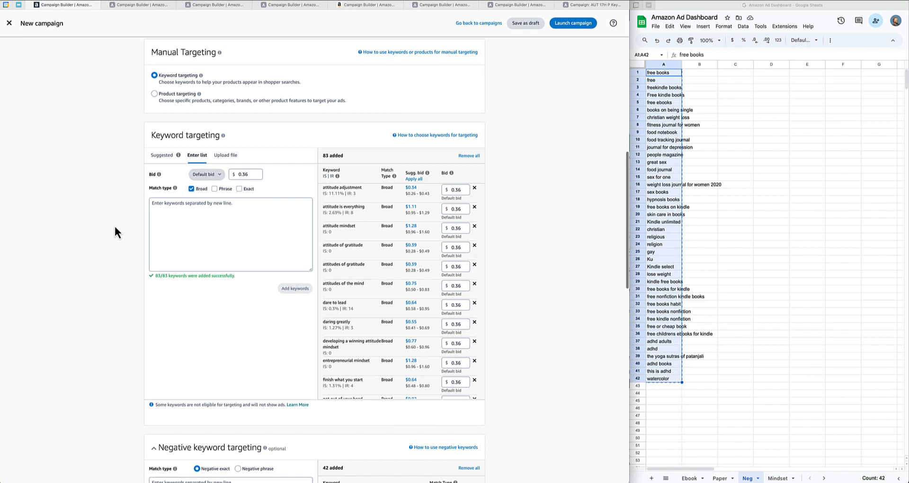
scroll(115, 226, up, 6)
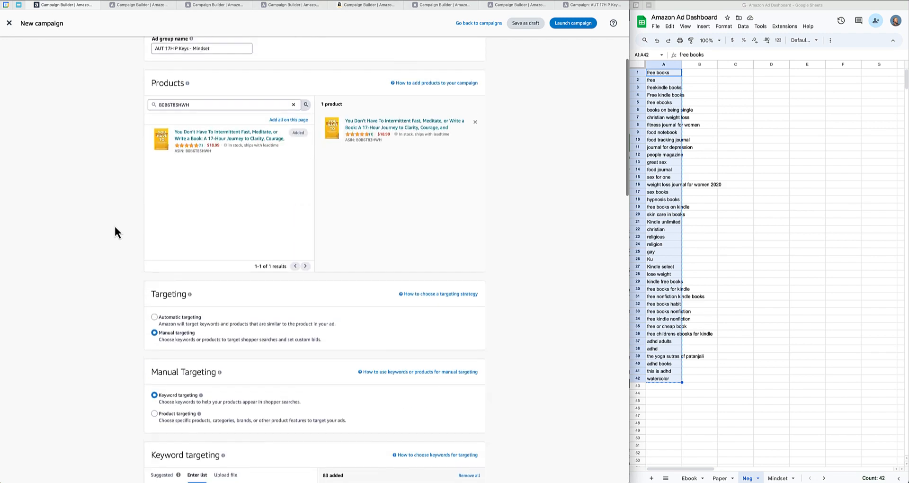
scroll(116, 204, up, 2)
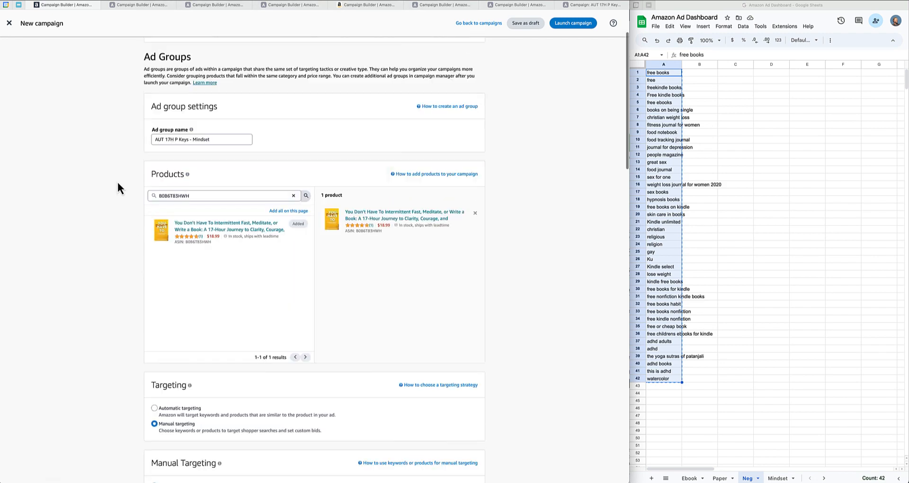
scroll(118, 182, up, 2)
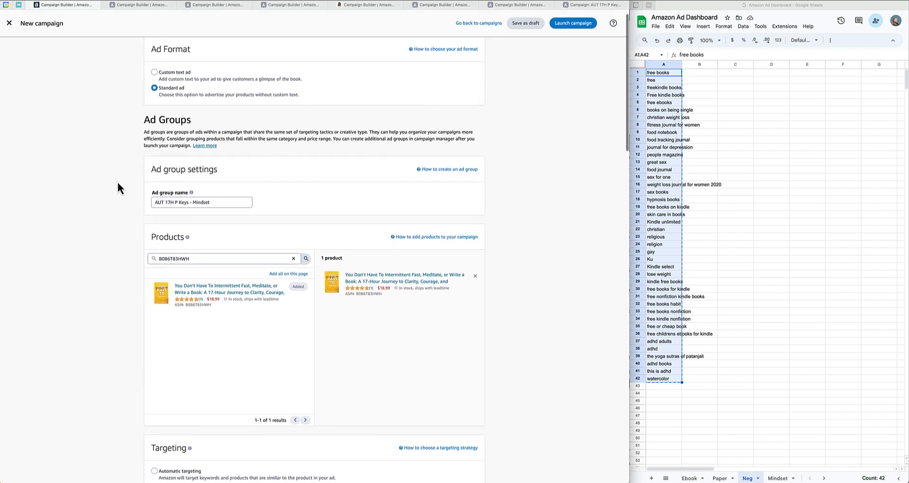
scroll(117, 182, down, 20)
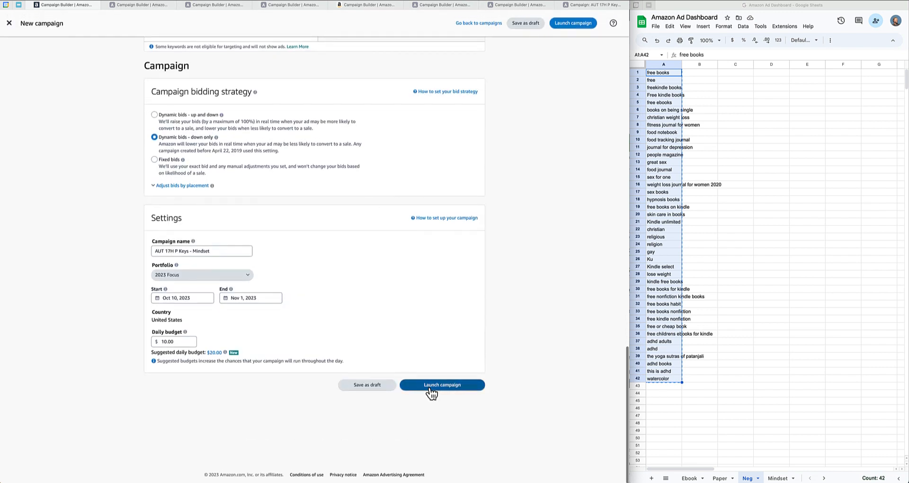
click(431, 389)
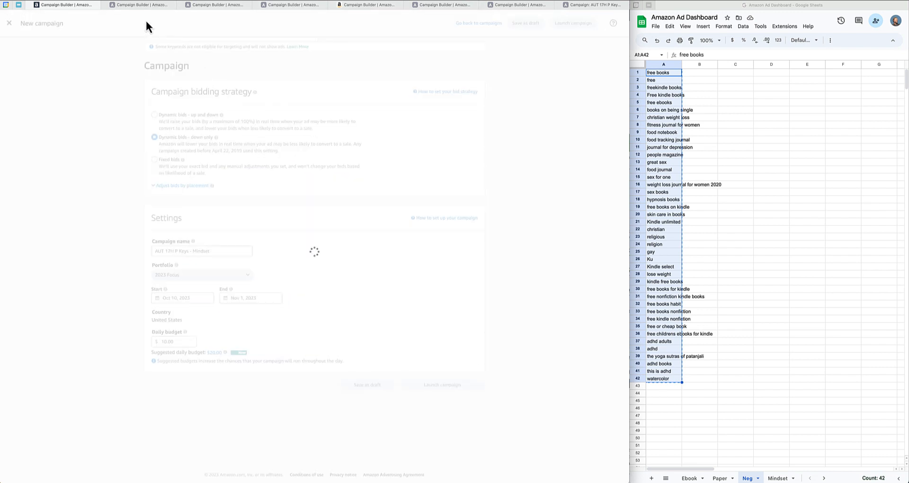
- Go to the United Kingdom campaign, review its setup and set the bidding strategy to Dynamic bids - down only
click(129, 5)
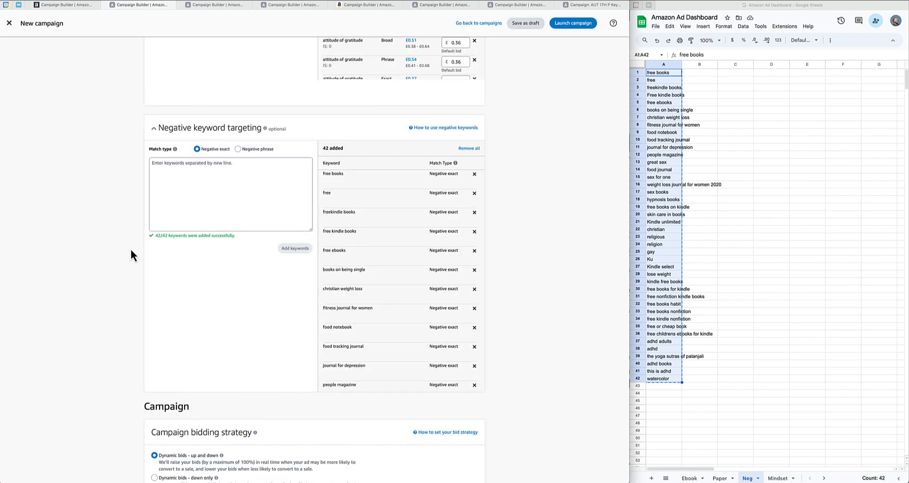
scroll(130, 250, down, 5)
scroll(130, 250, up, 20)
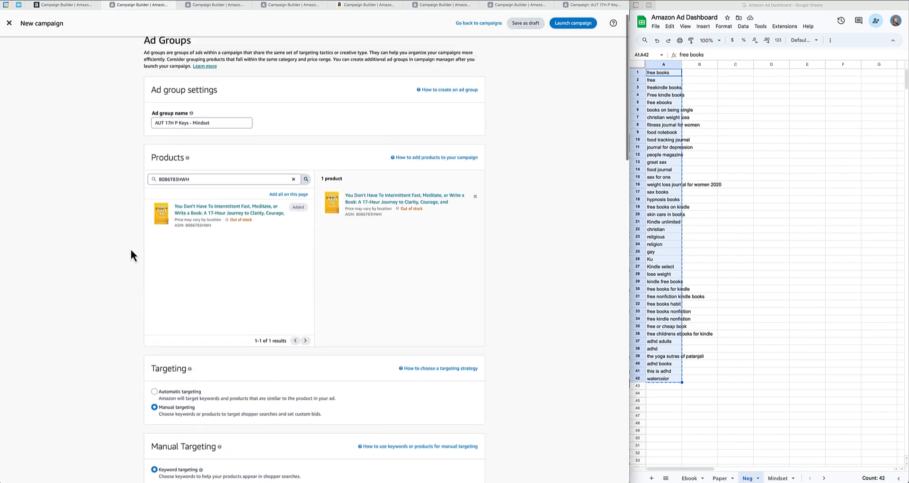
scroll(131, 249, down, 10)
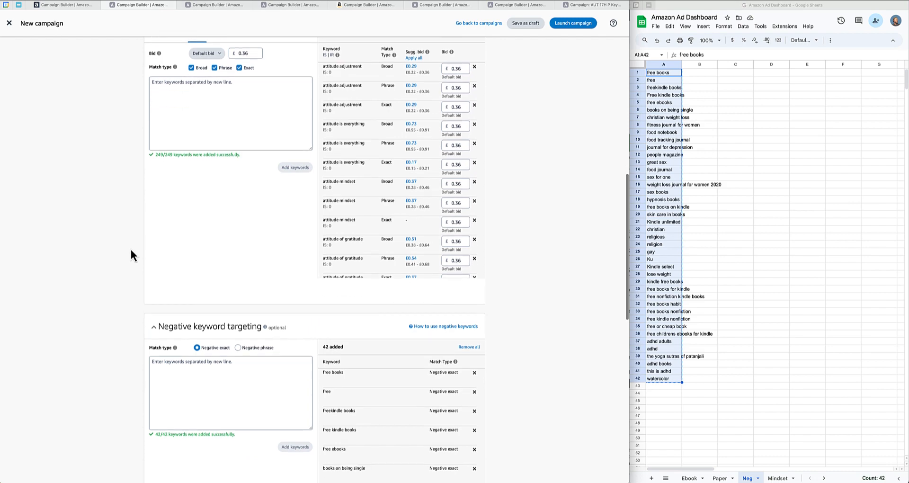
scroll(130, 249, down, 10)
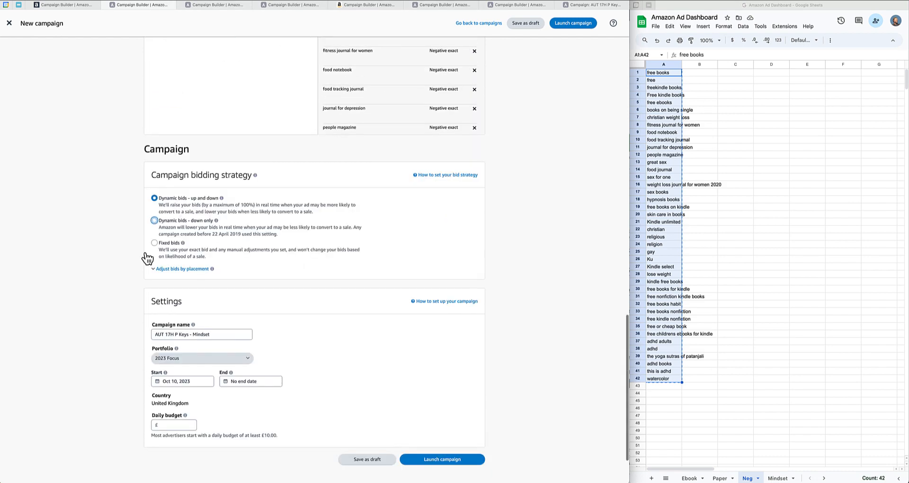
click(154, 220)
scroll(135, 294, down, 2)
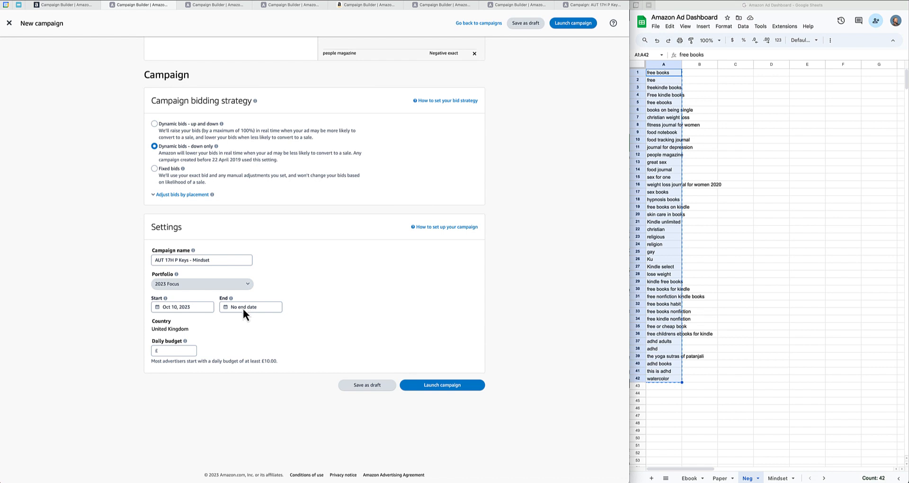
- Set the United Kingdom campaign's end date to Nov 1, 2023
click(241, 308)
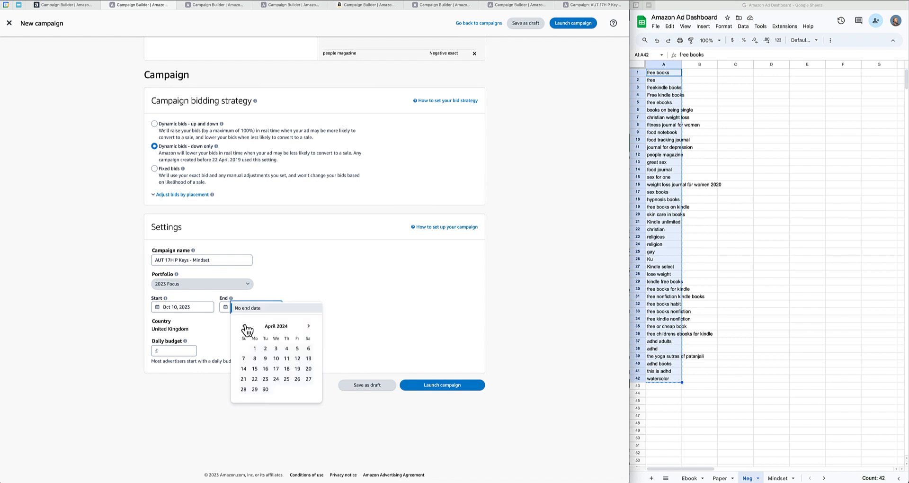
click(244, 327)
click(244, 327)
click(245, 326)
click(244, 327)
click(244, 326)
click(216, 350)
- Set the United Kingdom campaign's daily budget to £10 and launch the campaign
click(183, 351)
text(1)
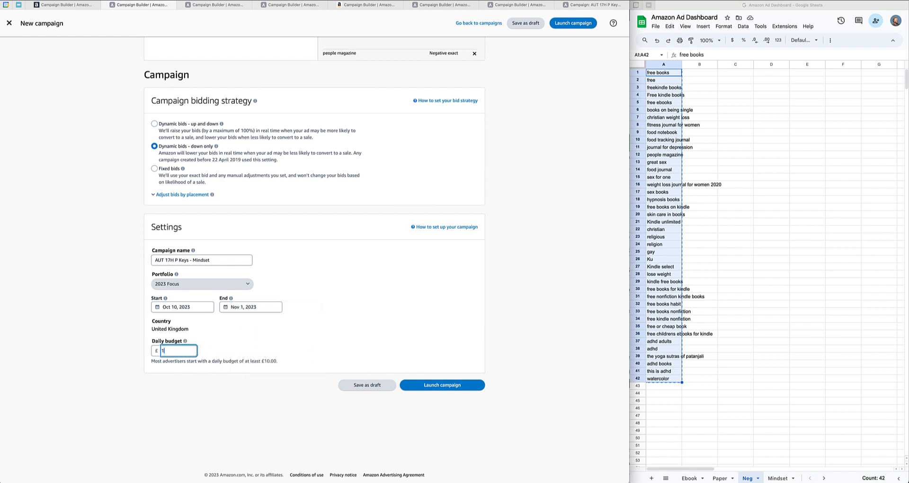
text(0)
click(422, 385)
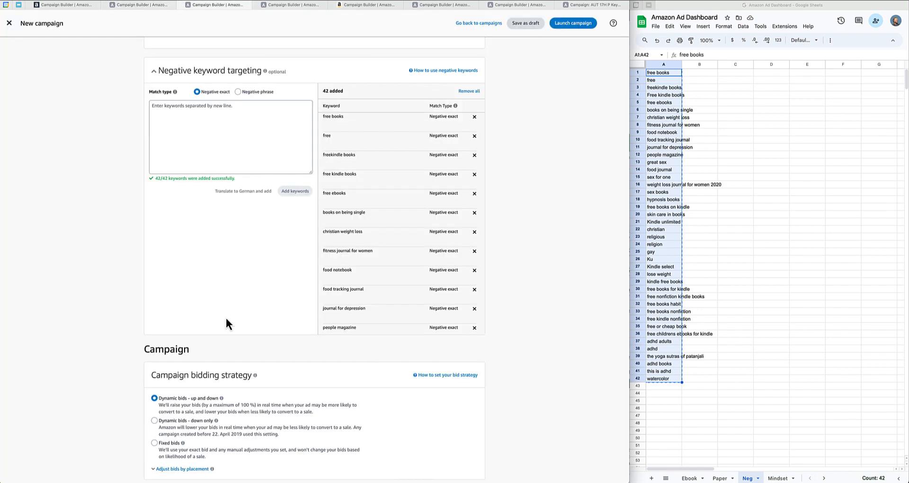
- In the German campaign, set the bidding strategy to Dynamic bids - down only
scroll(226, 320, down, 5)
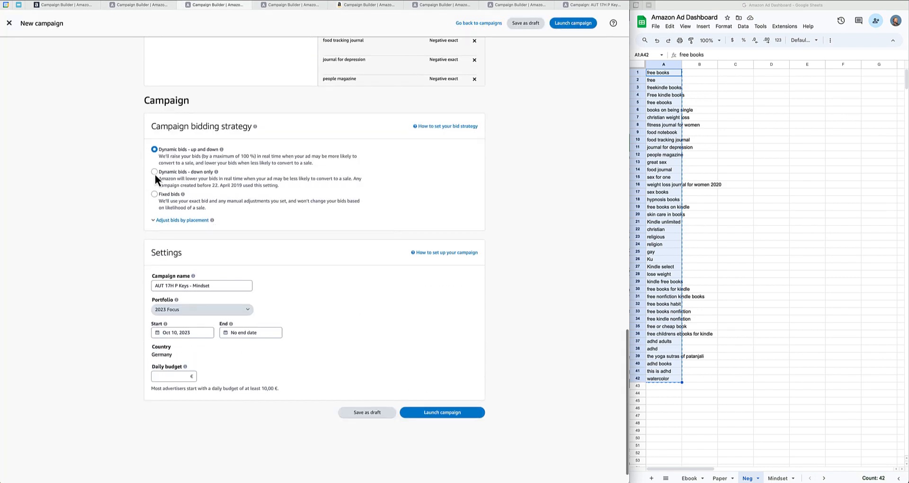
click(154, 171)
scroll(131, 255, down, 1)
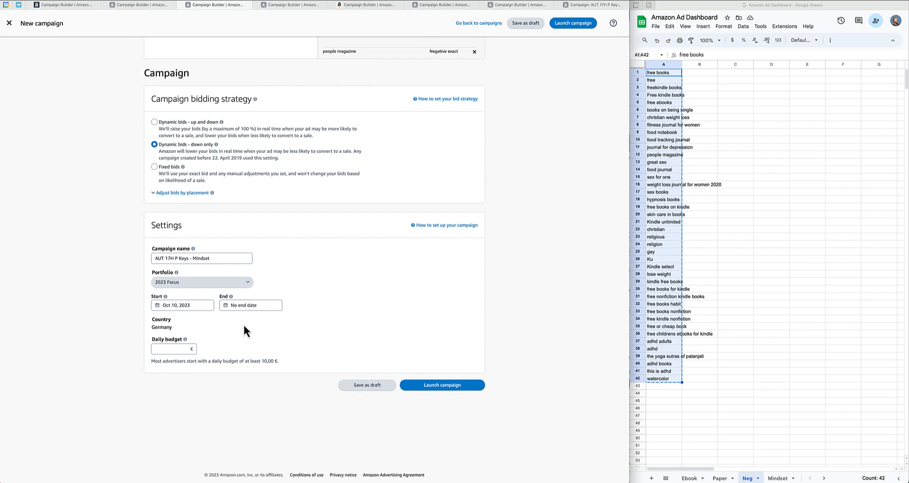
- Set the German campaign's end date to Nov 1, 2023 and its daily budget to 10 €
click(243, 305)
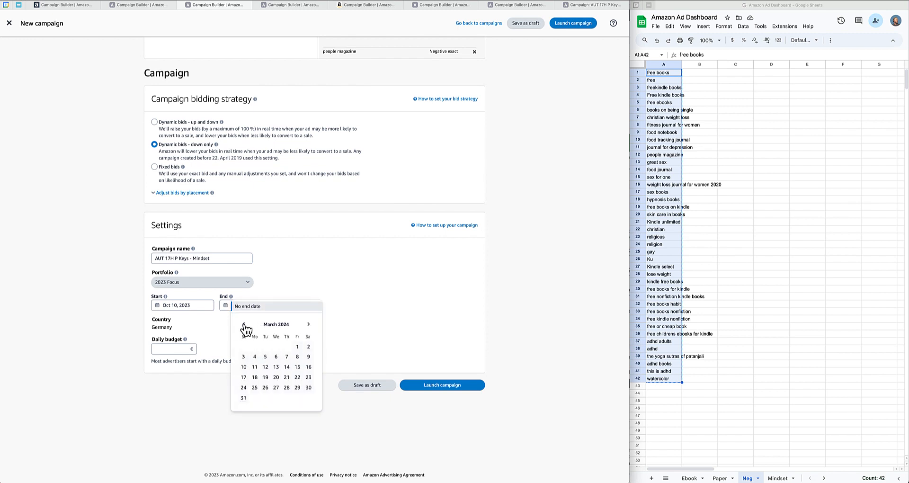
click(244, 324)
click(244, 325)
click(244, 324)
click(244, 325)
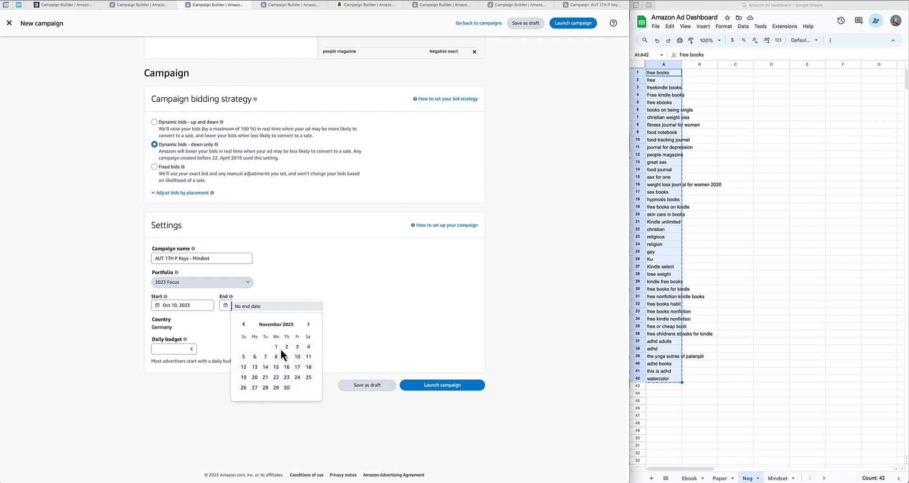
click(277, 347)
click(184, 349)
text(10)
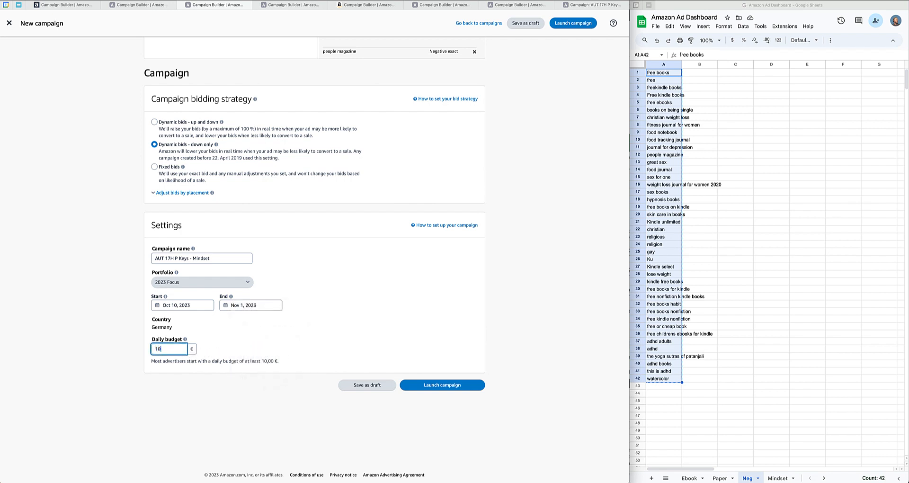
- Launch the German campaign
click(420, 385)
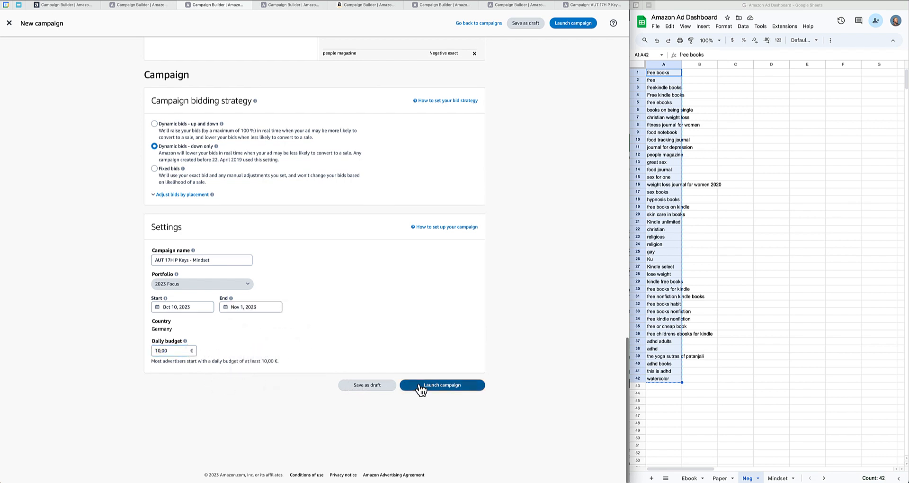
- In the French campaign, set the bidding strategy to Dynamic bids - down only and the end date to Nov 1, 2023
click(283, 3)
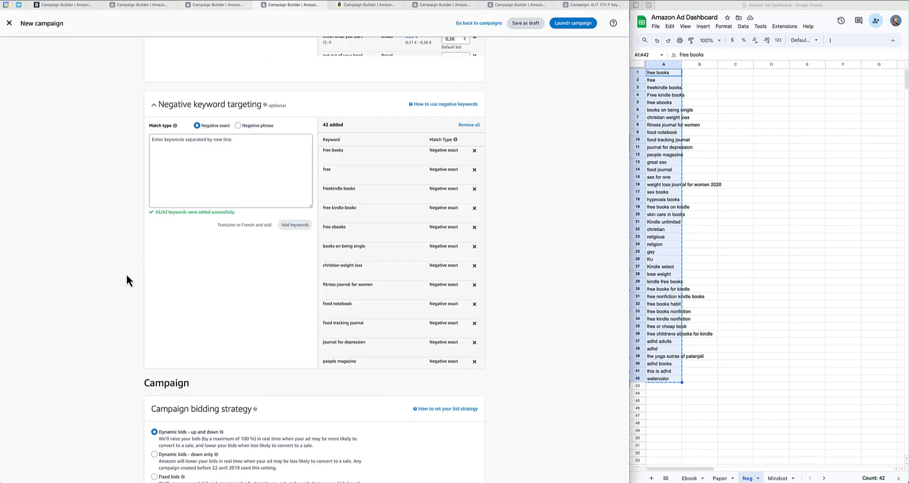
scroll(127, 275, down, 5)
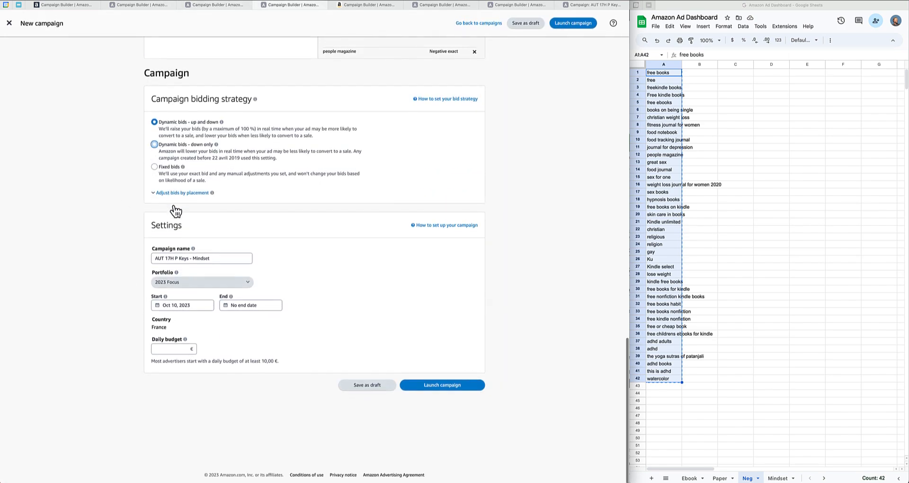
click(243, 305)
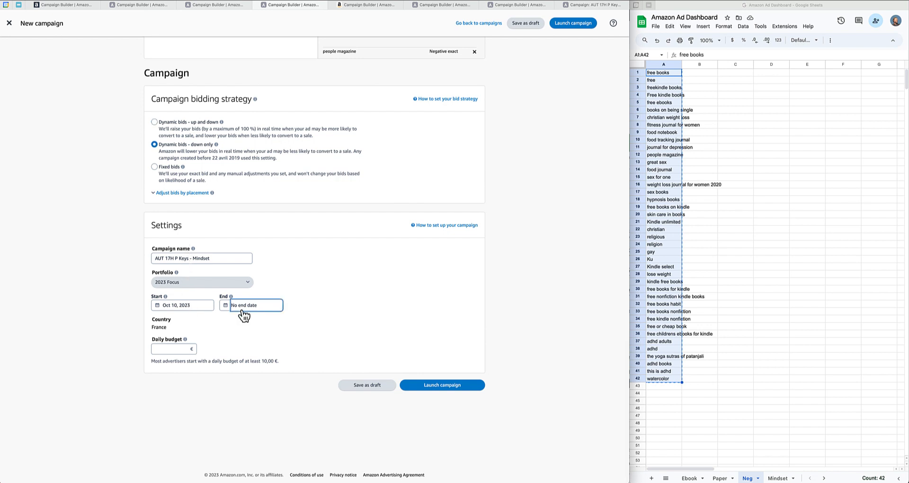
click(244, 324)
click(243, 324)
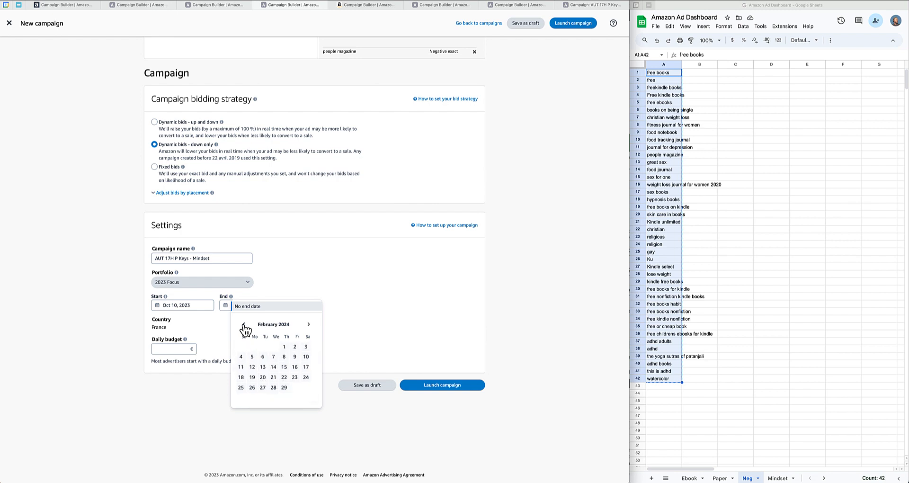
click(243, 324)
click(244, 324)
click(244, 324)
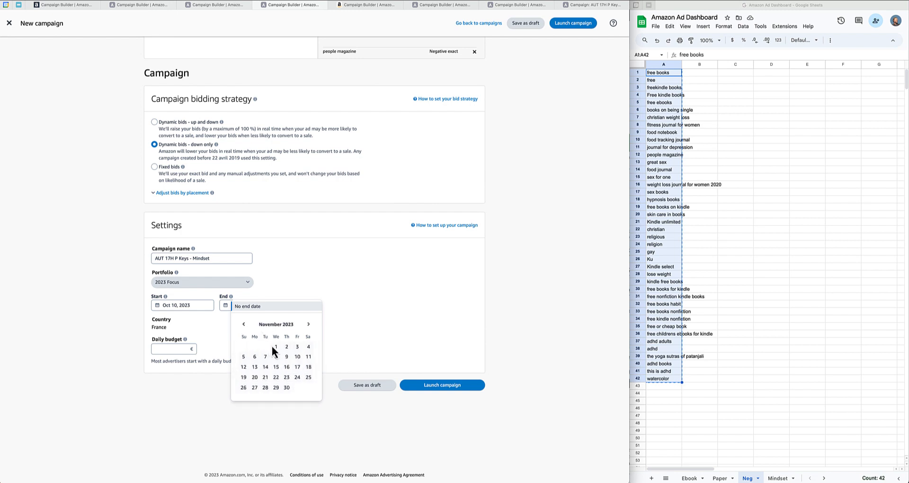
click(274, 347)
- Set the French campaign's daily budget to 10 € and launch the campaign
click(177, 348)
text(10)
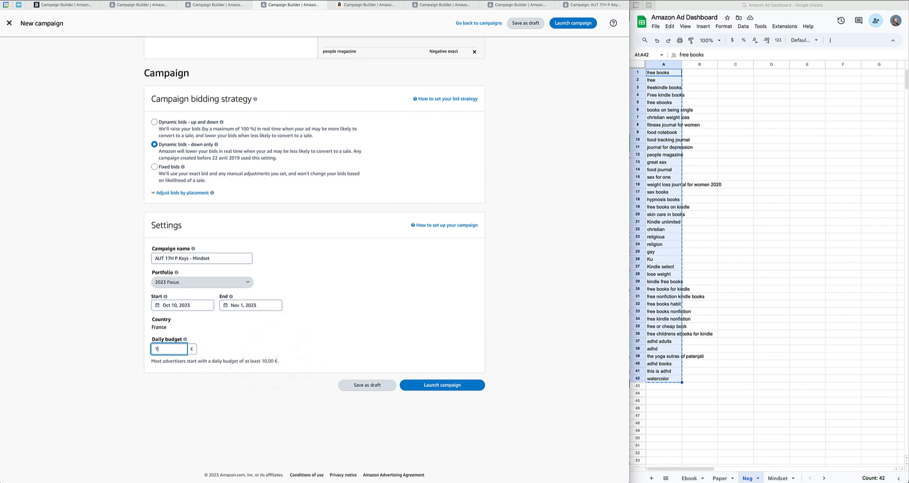
click(445, 388)
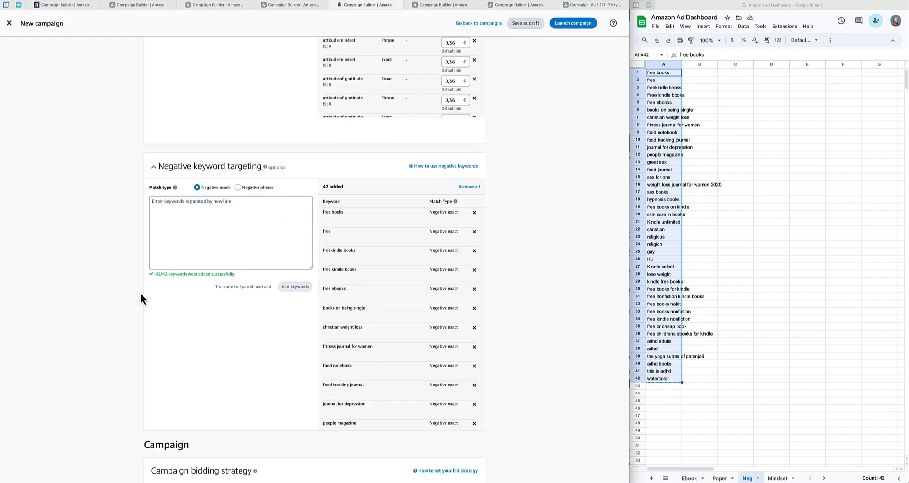
- In the Spanish campaign, set the bidding strategy to Dynamic bids - down only and the end date to Nov 1, 2023
scroll(140, 293, down, 8)
click(154, 153)
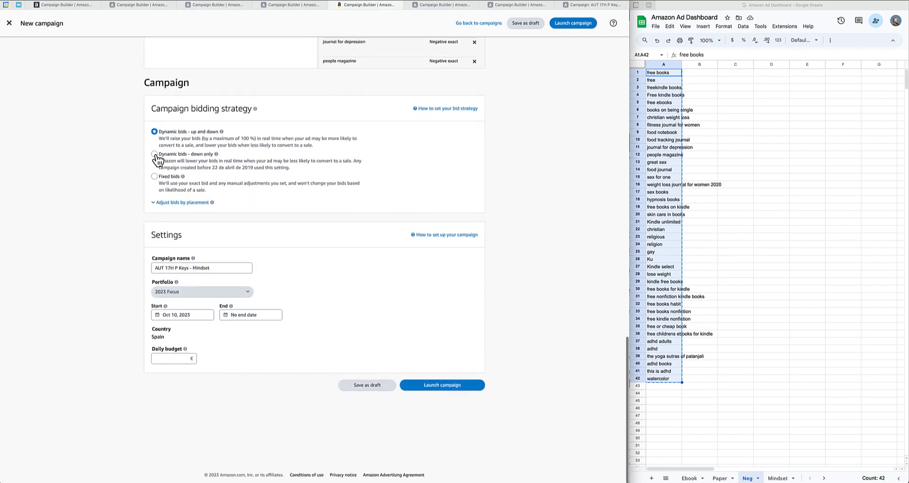
click(248, 314)
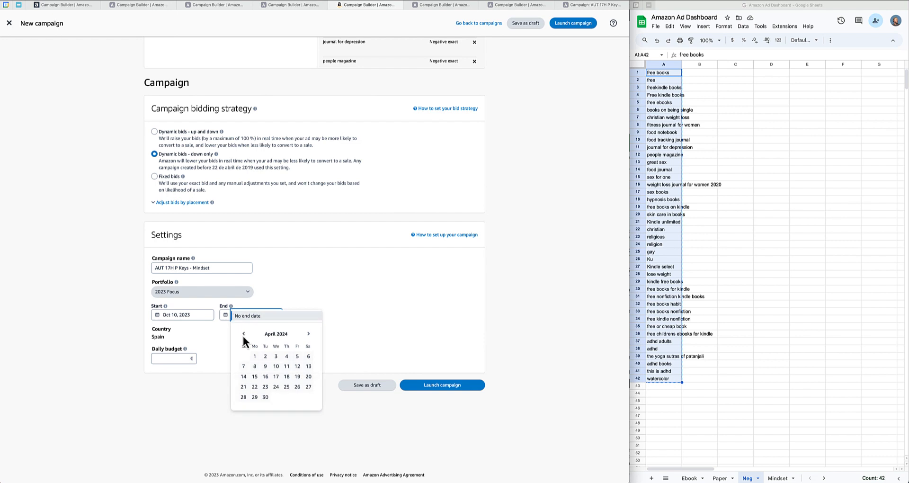
click(243, 334)
click(244, 335)
click(243, 334)
click(243, 335)
click(243, 334)
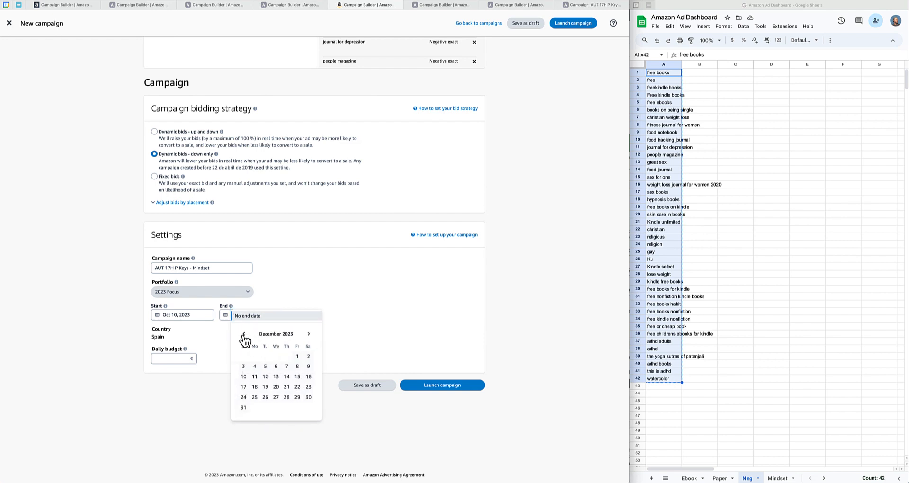
click(276, 356)
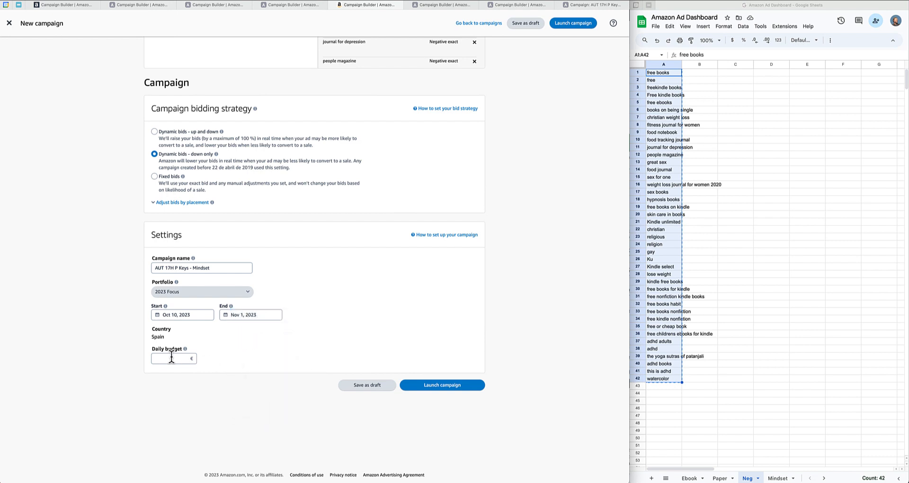
- Set the Spanish campaign's daily budget to 10 € and launch the campaign
click(169, 358)
text(10)
click(425, 390)
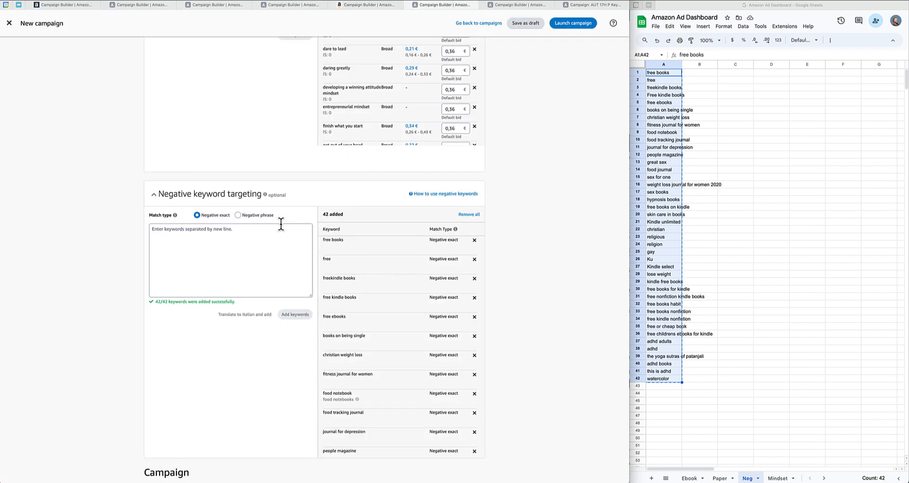
- In the Italian campaign, set the bidding strategy to Dynamic bids - down only and the end date to Nov 1, 2023
scroll(195, 277, down, 5)
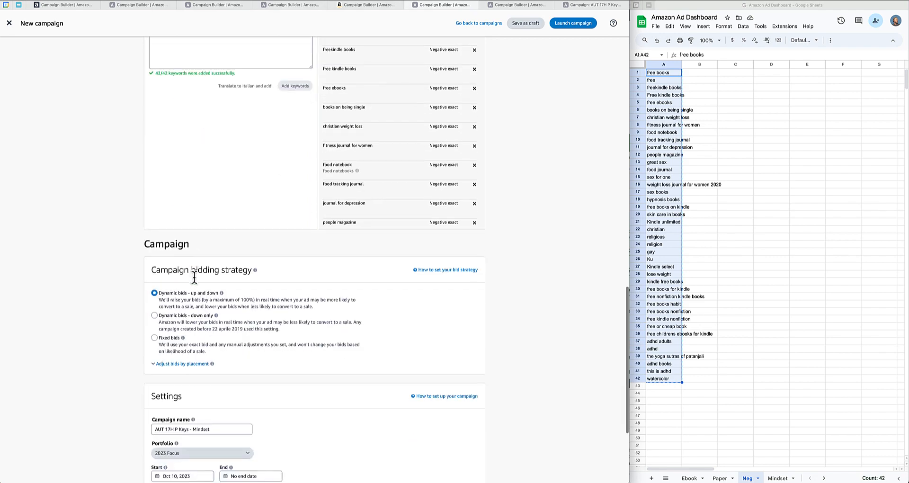
scroll(194, 277, down, 3)
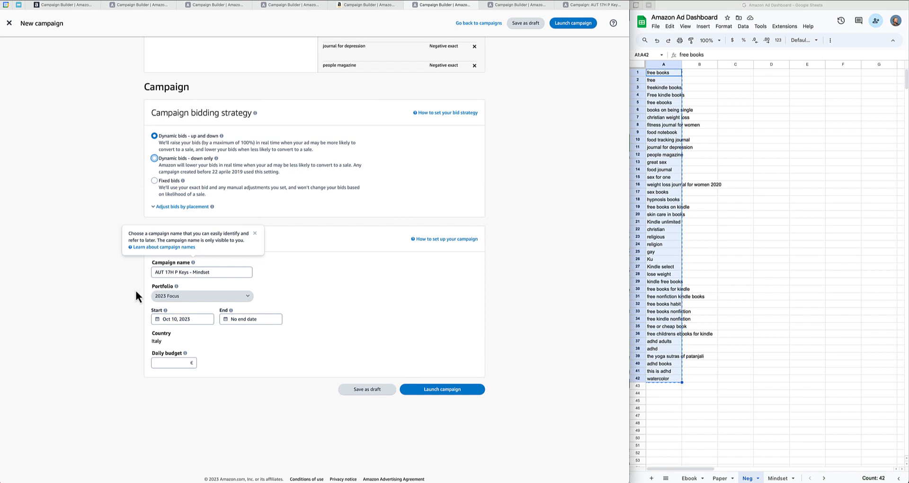
click(155, 159)
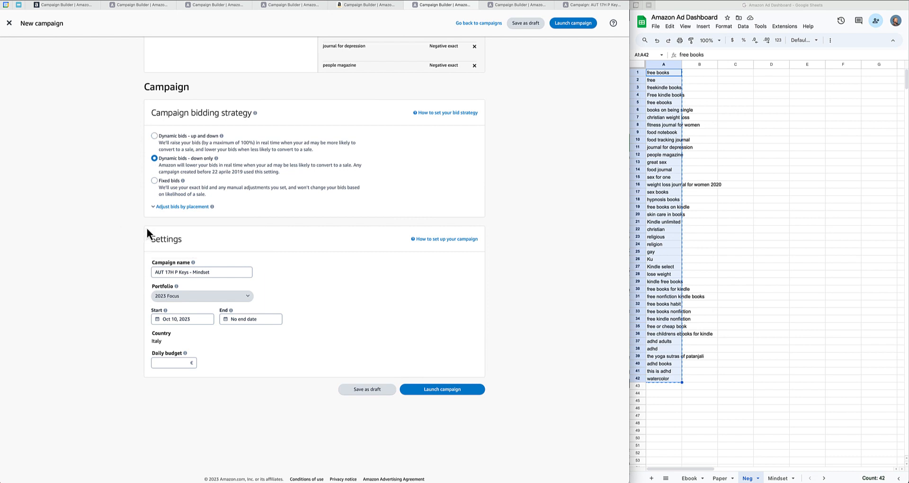
click(252, 319)
click(244, 338)
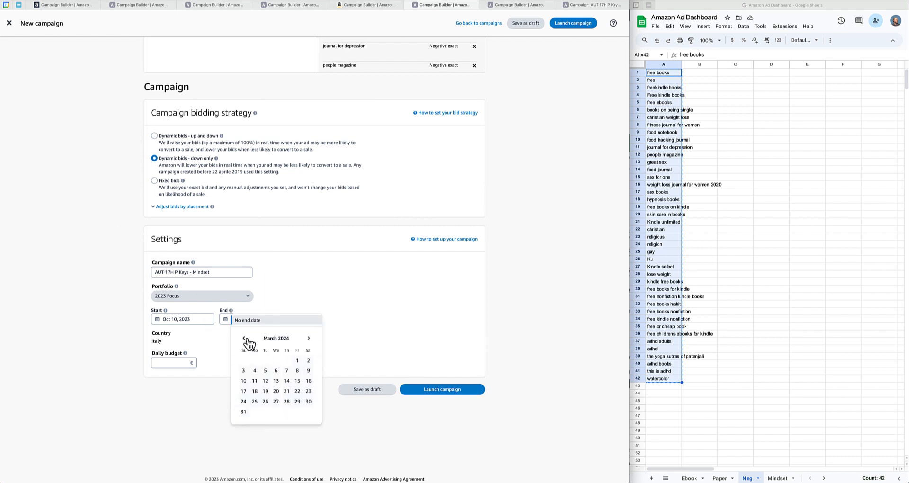
click(244, 338)
click(244, 338)
click(244, 338)
click(245, 338)
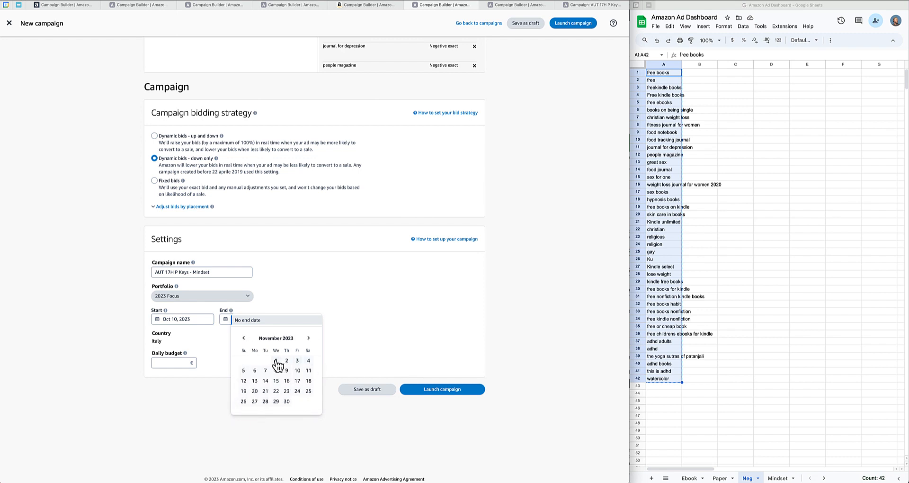
click(276, 361)
- Set the Italian campaign's daily budget to 10 € and launch the campaign
click(173, 363)
text(1)
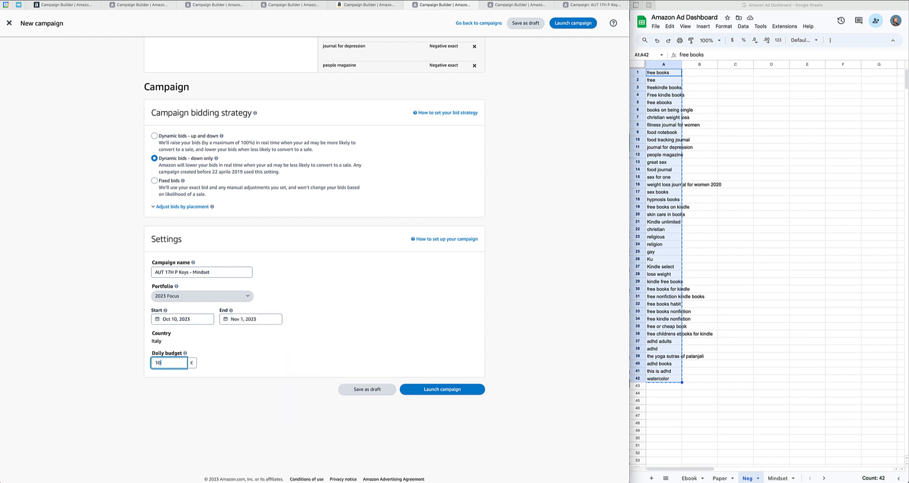
text(00)
click(410, 390)
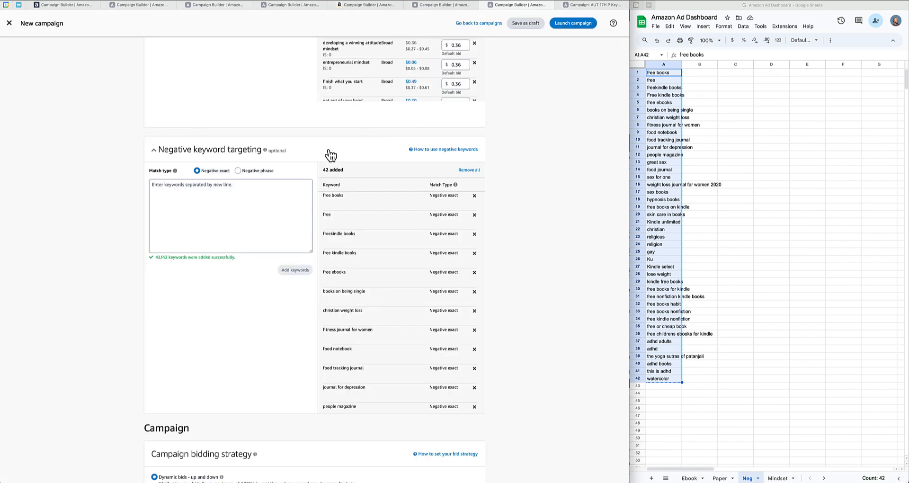
- In the Canadian campaign, set the bidding strategy to Dynamic bids - down only and the end date to Nov 1, 2023
scroll(203, 272, down, 5)
scroll(203, 272, down, 2)
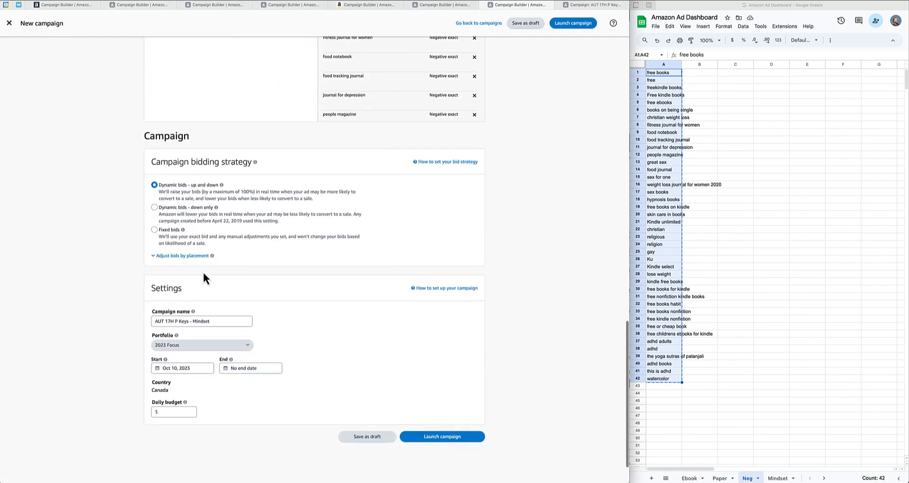
click(155, 207)
scroll(180, 266, down, 2)
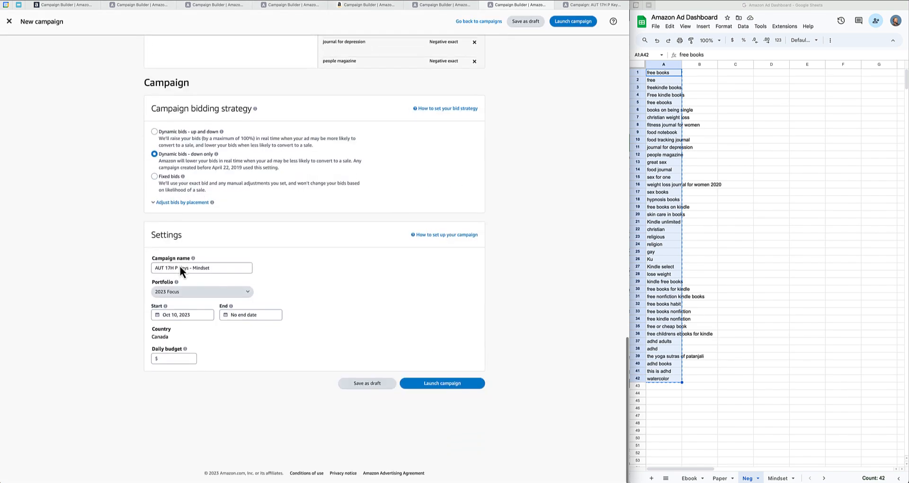
click(237, 315)
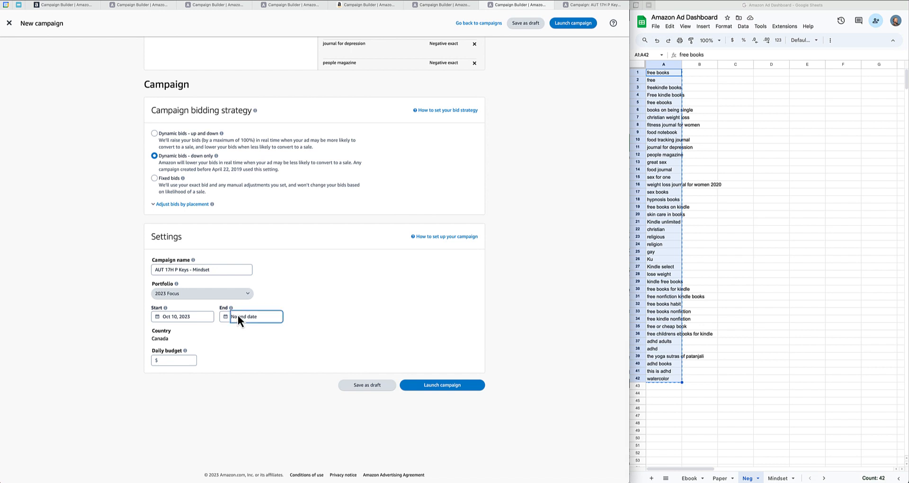
click(243, 336)
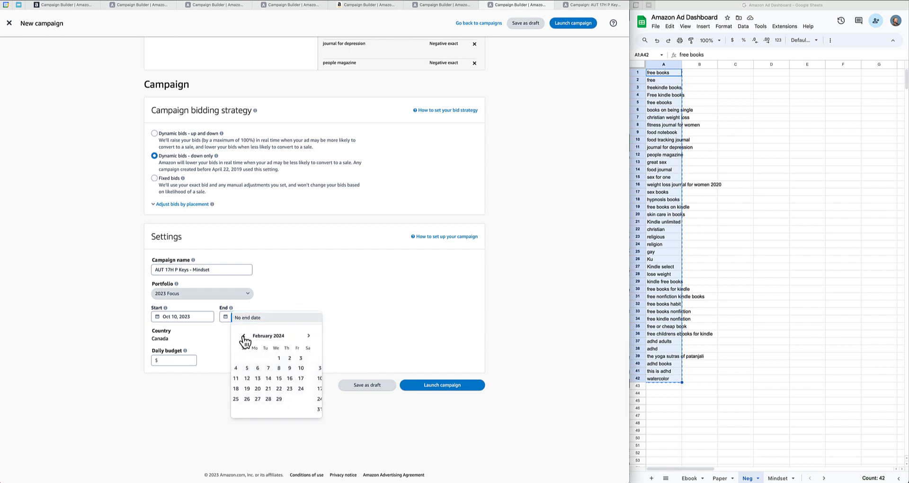
click(243, 336)
click(243, 336)
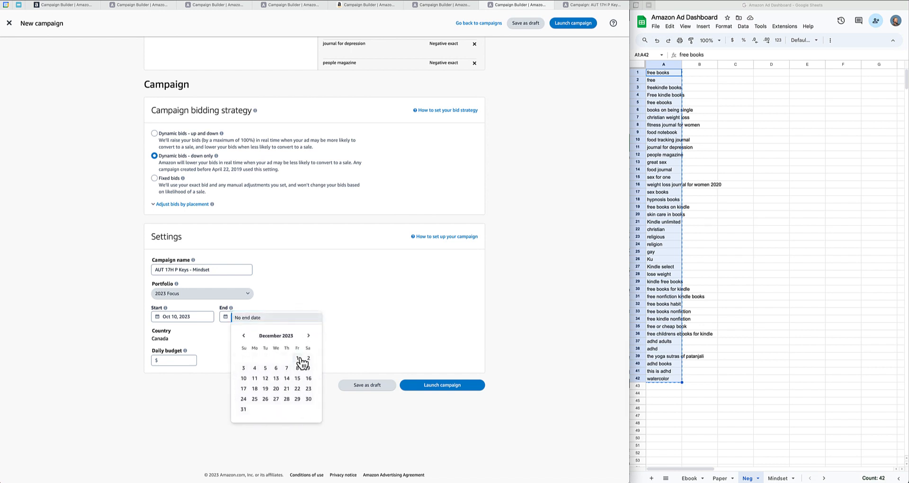
click(244, 335)
click(277, 358)
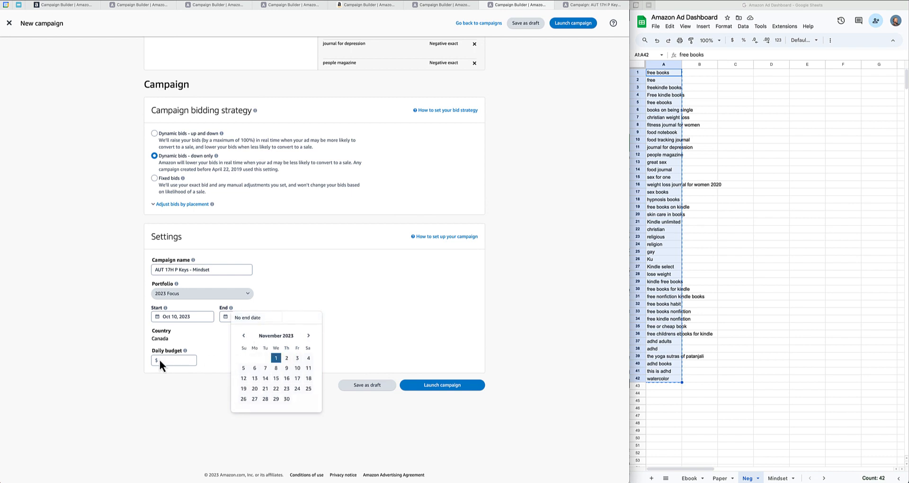
- Set the Canadian campaign's daily budget to $10 and launch the campaign
click(161, 360)
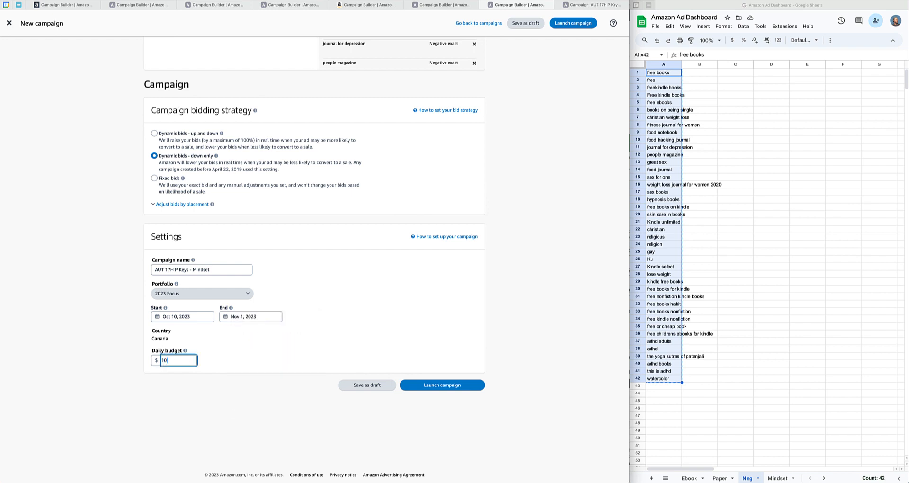
click(433, 386)
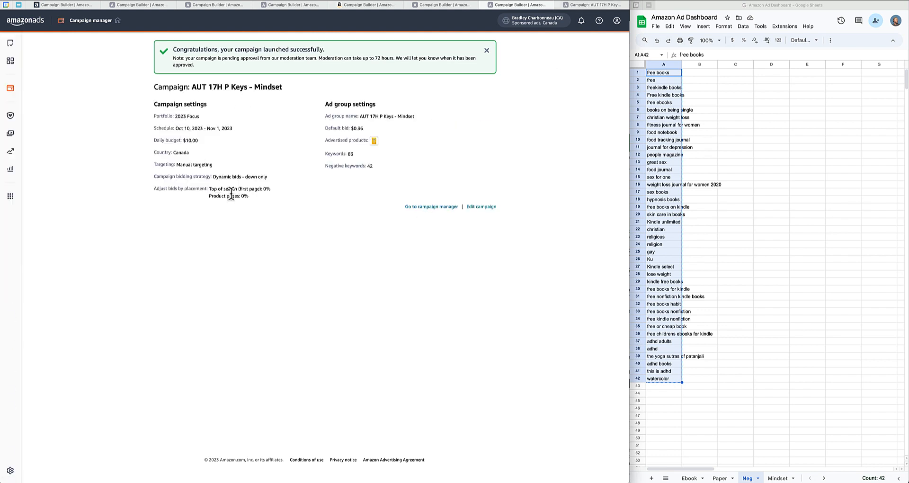
- Review the default bid and launch summary of the campaign for Canada, Italy, Spain, France, Germany, the United Kingdom and the United States
drag(366, 127, 323, 127)
click(365, 129)
click(457, 9)
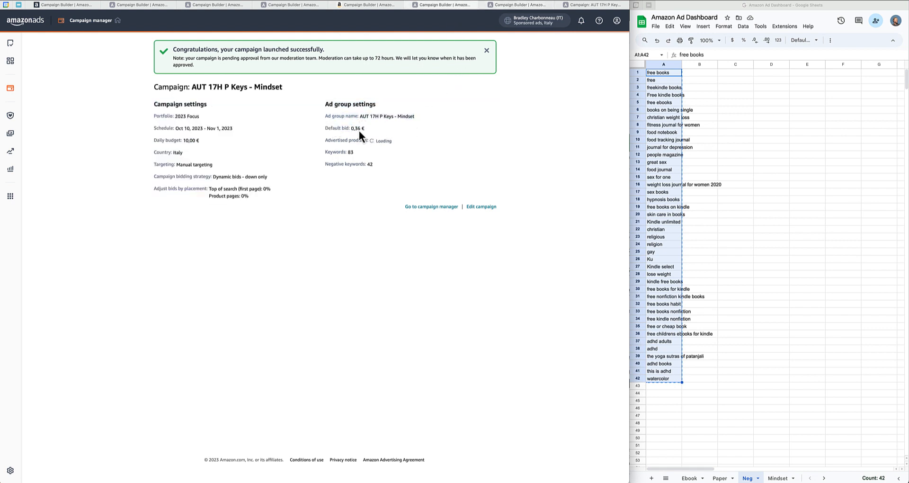
click(357, 7)
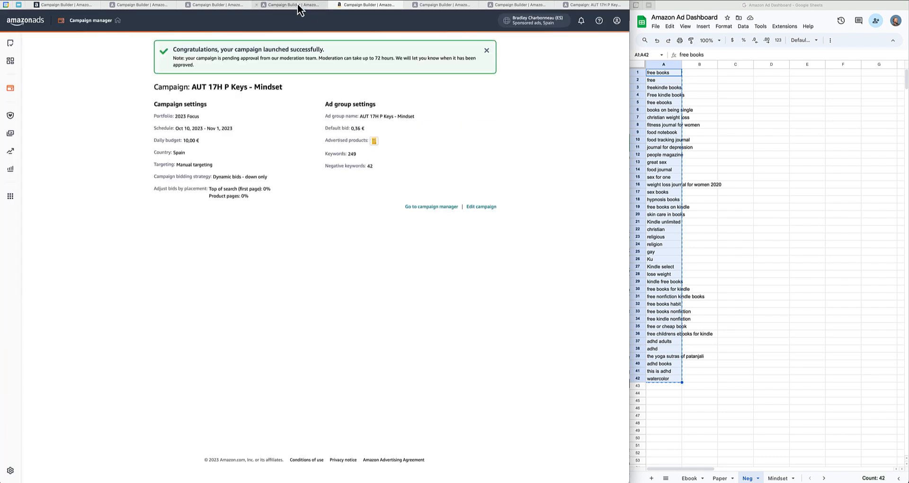
click(222, 6)
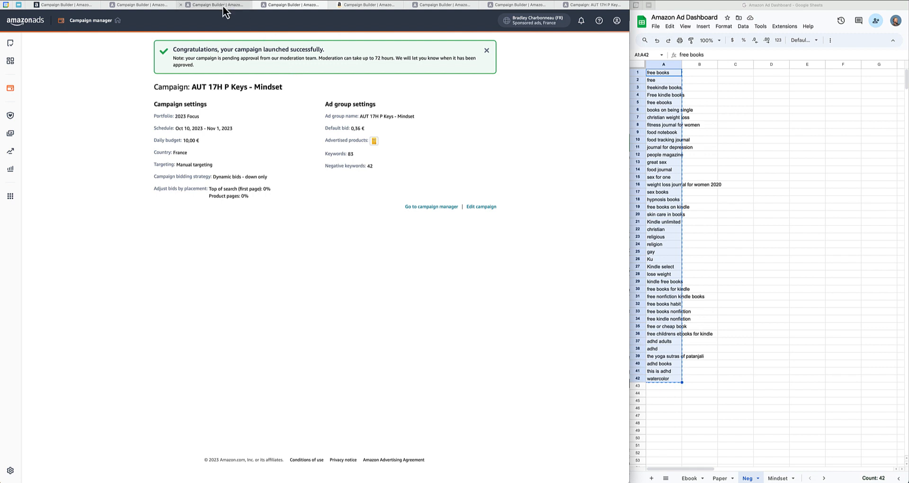
click(159, 5)
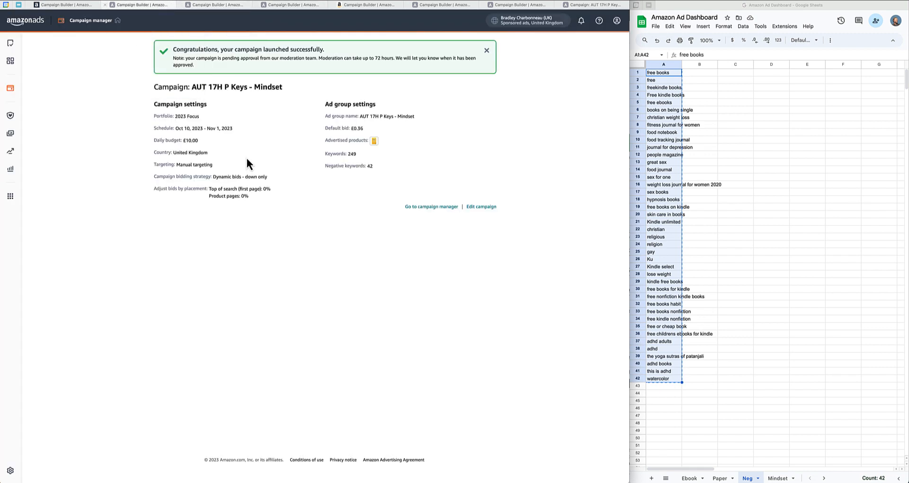
click(64, 4)
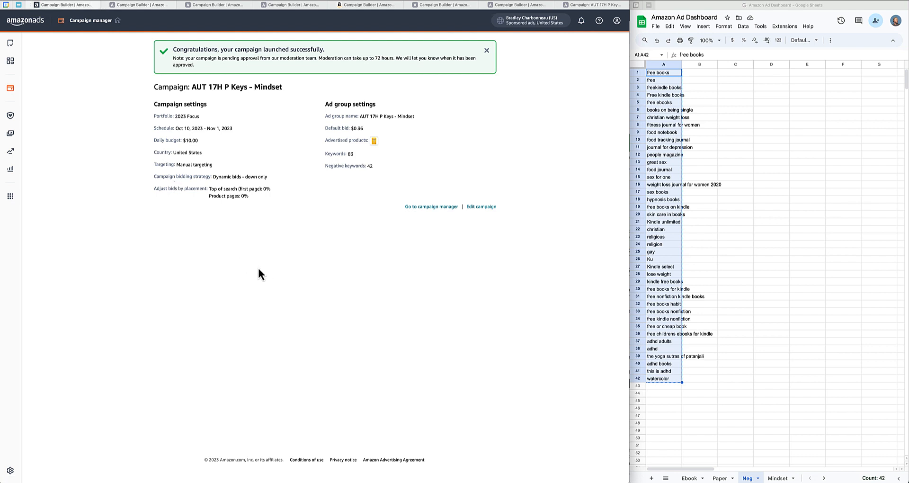